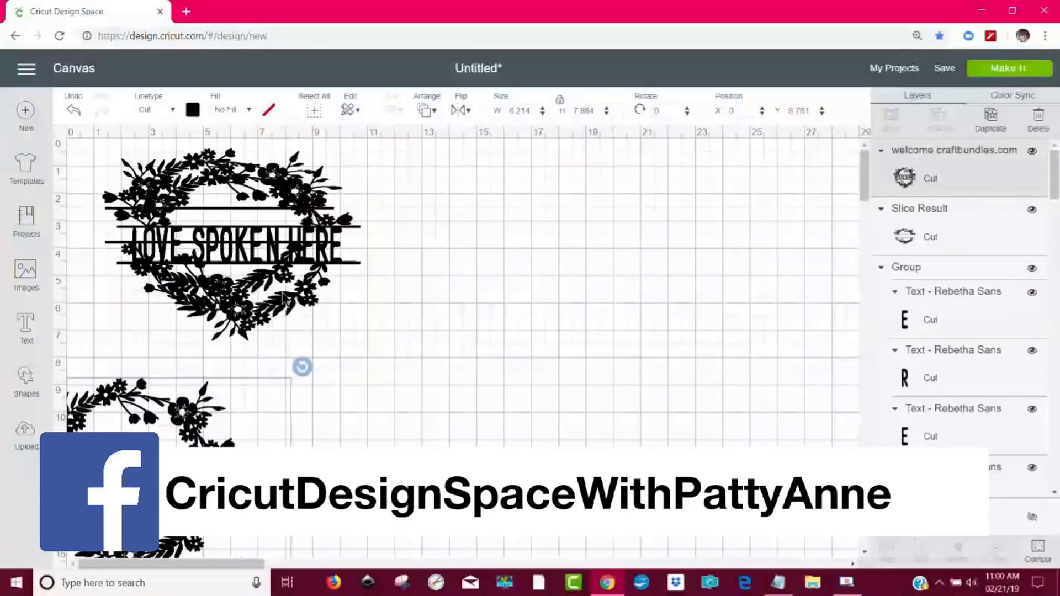
Step: Move the overlapping wreath designs, including the LOVE SPOKEN HERE wreath, off to the lower part of the canvas
drag(350, 299, 298, 524)
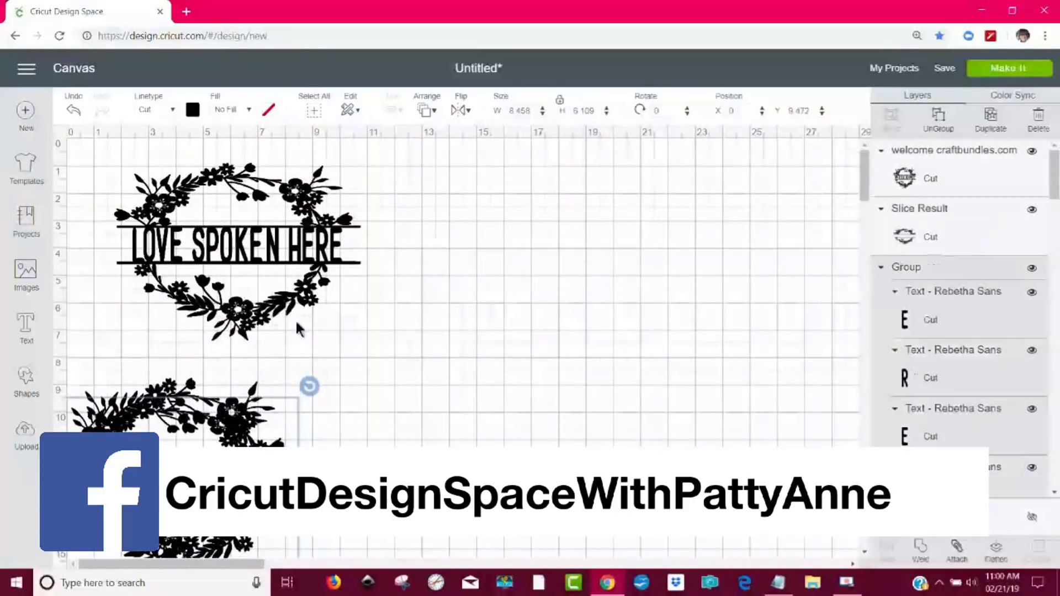
drag(293, 320, 517, 331)
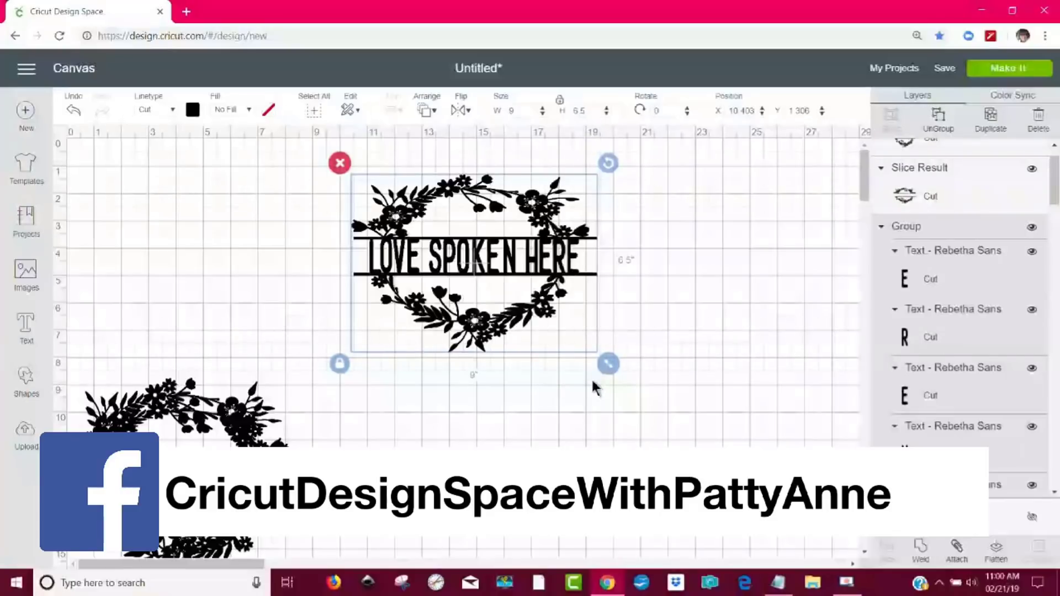
drag(505, 264, 221, 477)
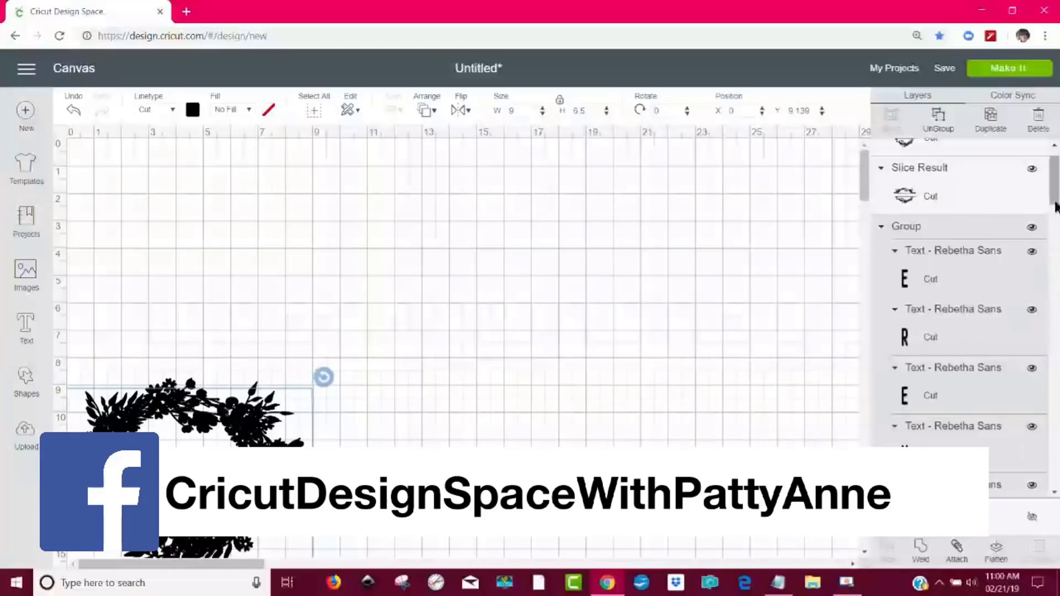
Step: Unhide the family-name wreath group and move it to an empty area of the canvas
drag(1055, 205, 1055, 314)
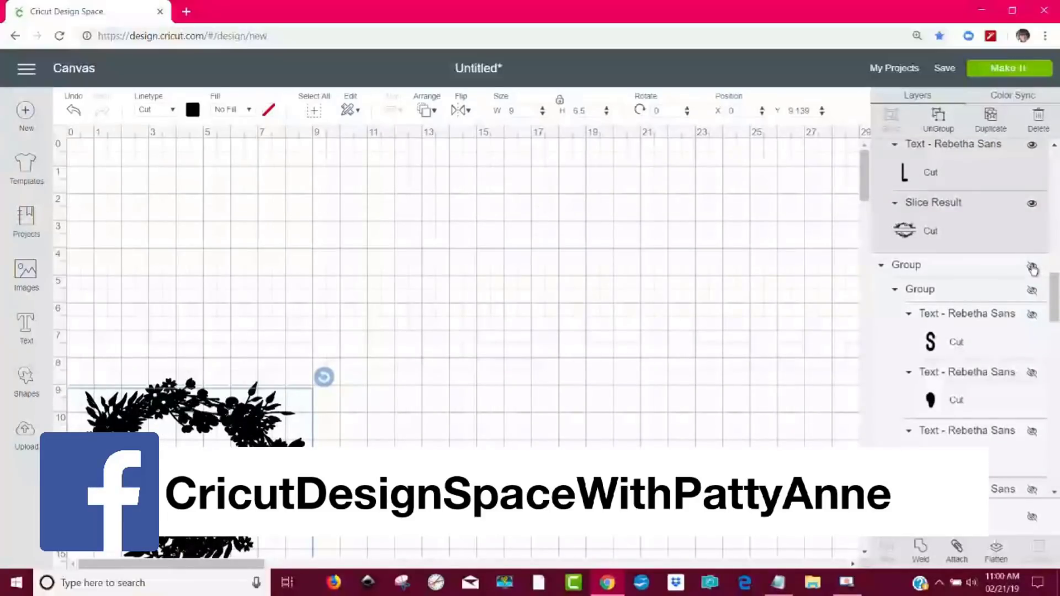
click(1032, 268)
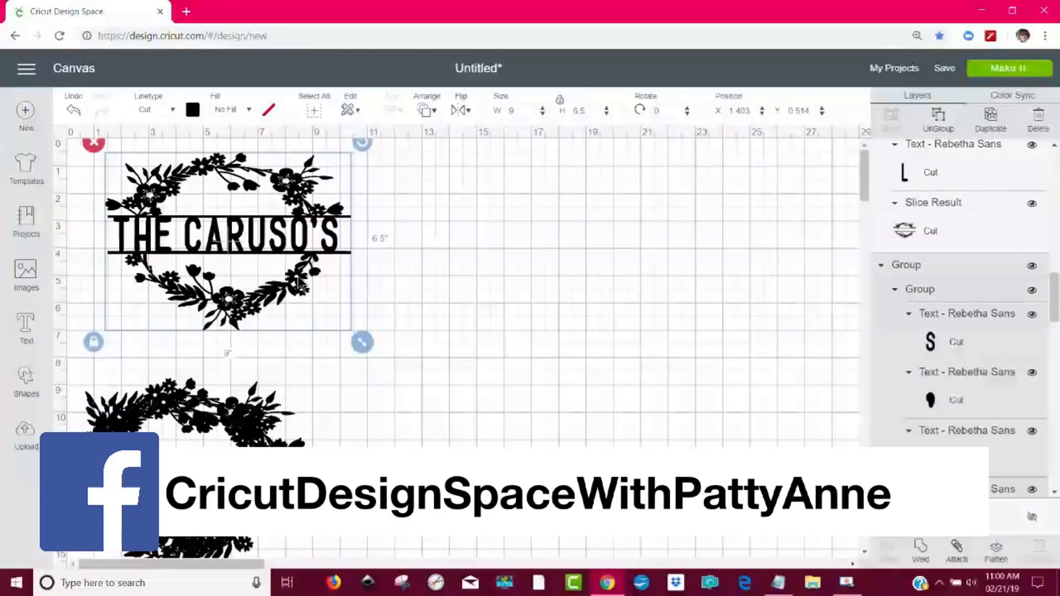
drag(301, 286, 559, 315)
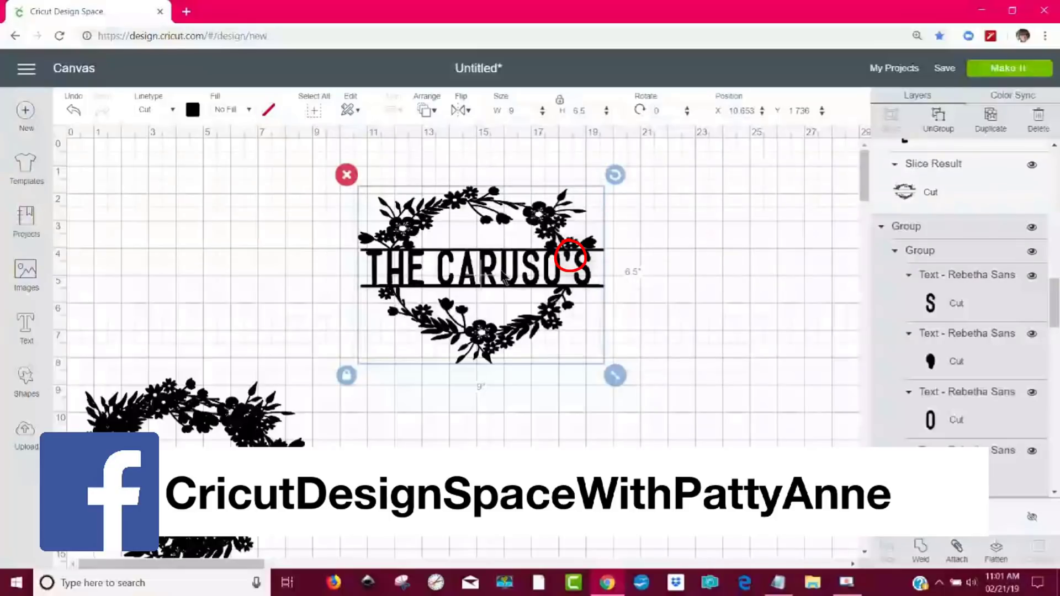
Step: Move the family-name wreath aside, place the WELCOME wreath in the open area, and hide it to leave an empty canvas
drag(503, 278, 224, 438)
drag(322, 521, 509, 310)
drag(442, 275, 403, 289)
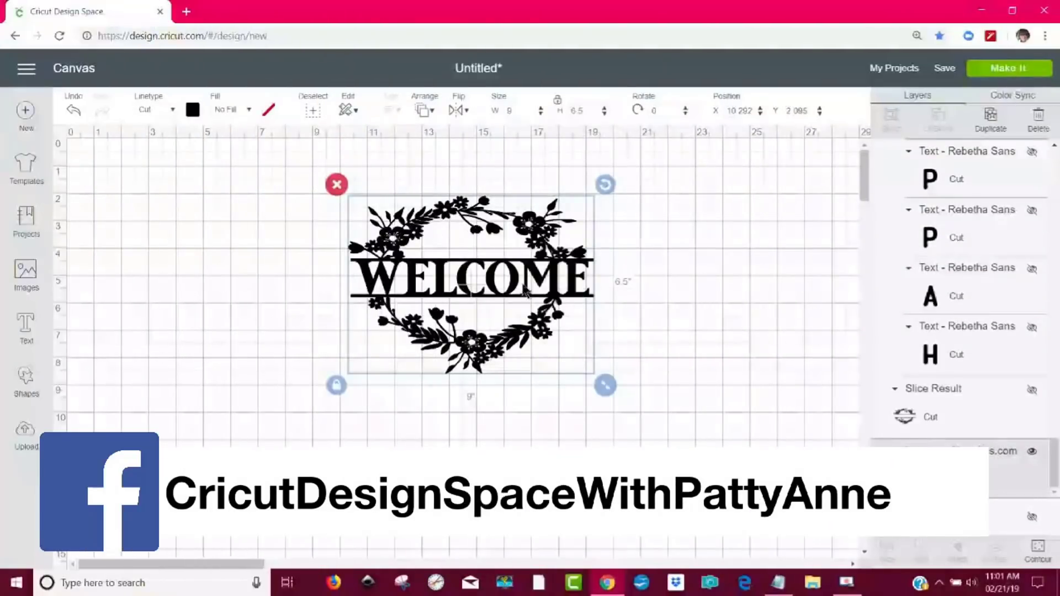
click(1032, 453)
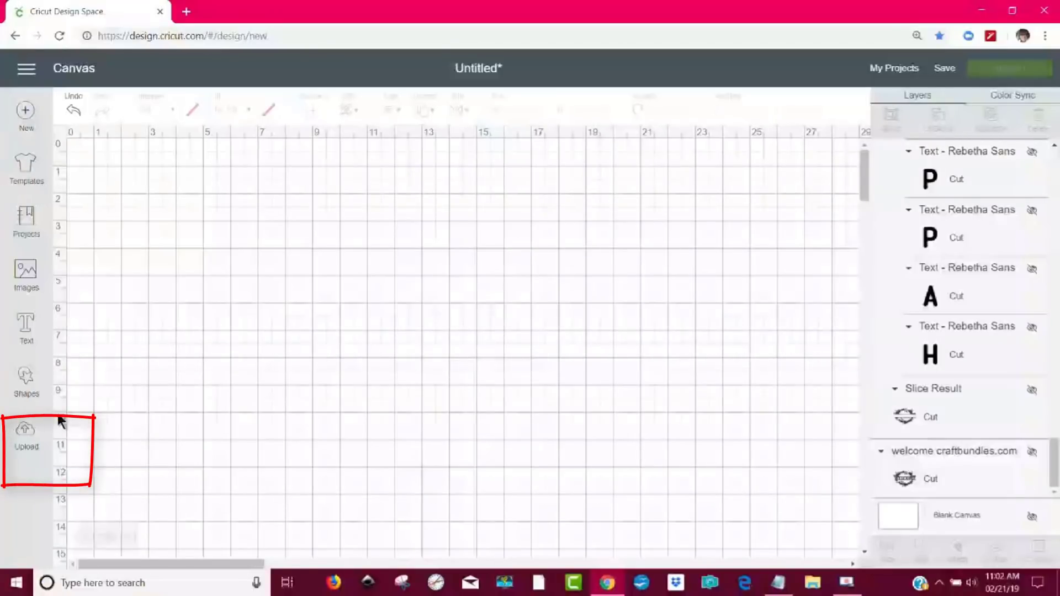
Step: Start an image upload and browse the computer for a file
click(30, 435)
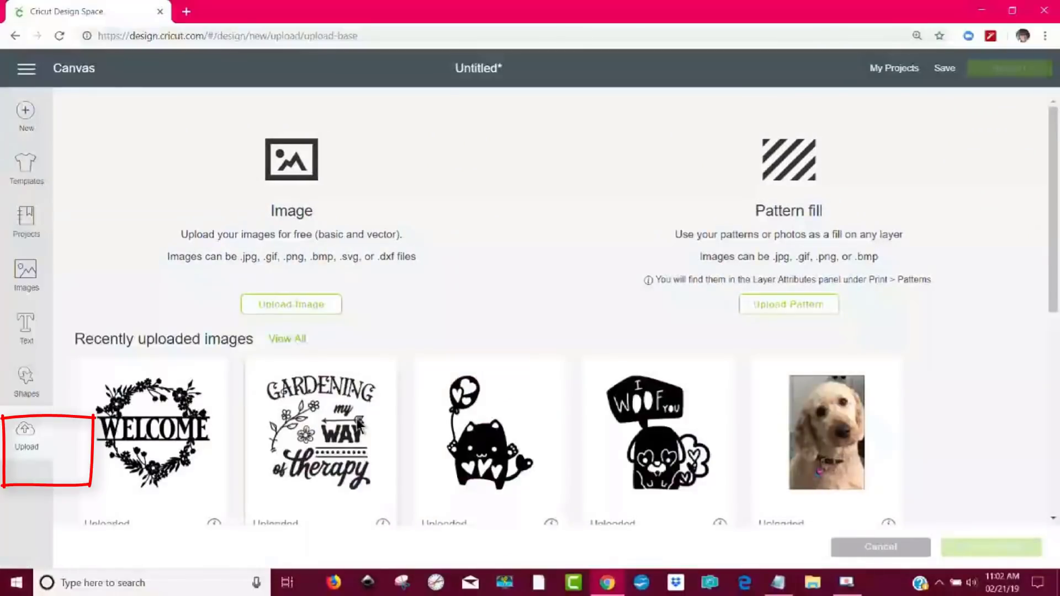
click(297, 305)
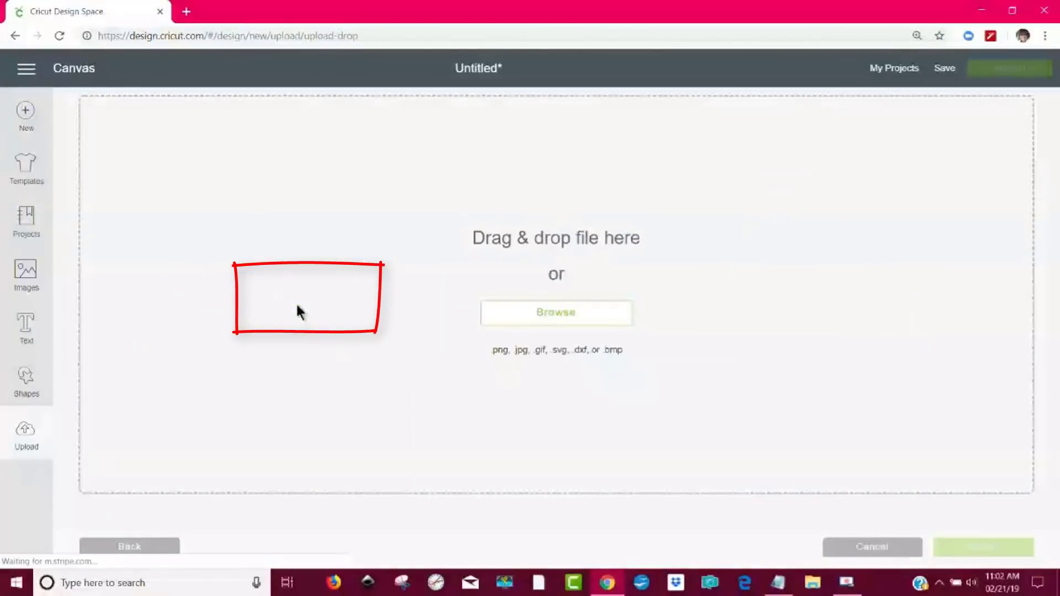
click(600, 318)
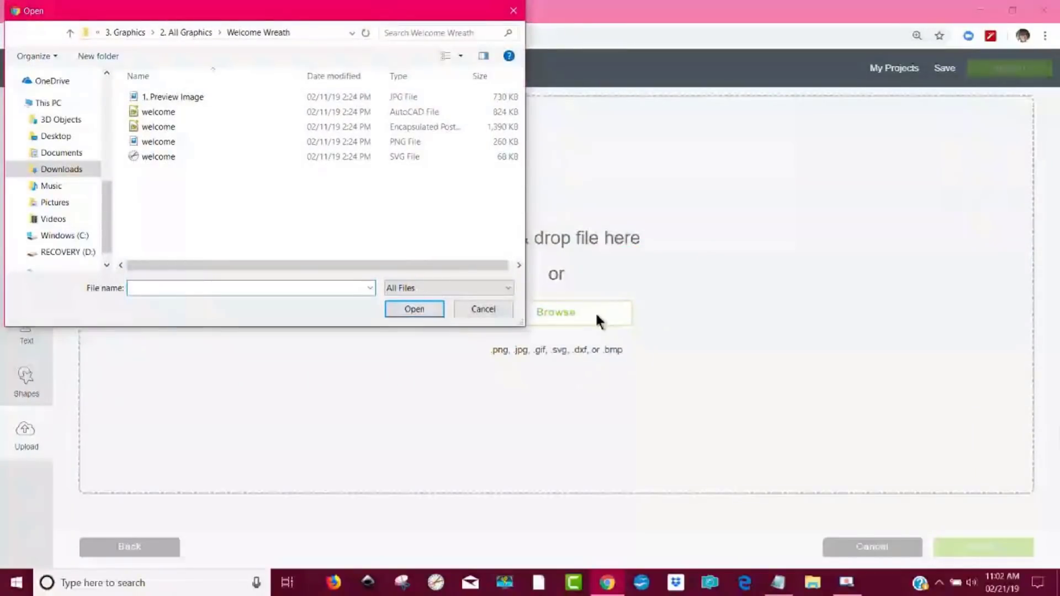
Step: Navigate through 3. Graphics and 2. All Graphics to the Welcome Wreath folder and open the welcome SVG file
click(69, 33)
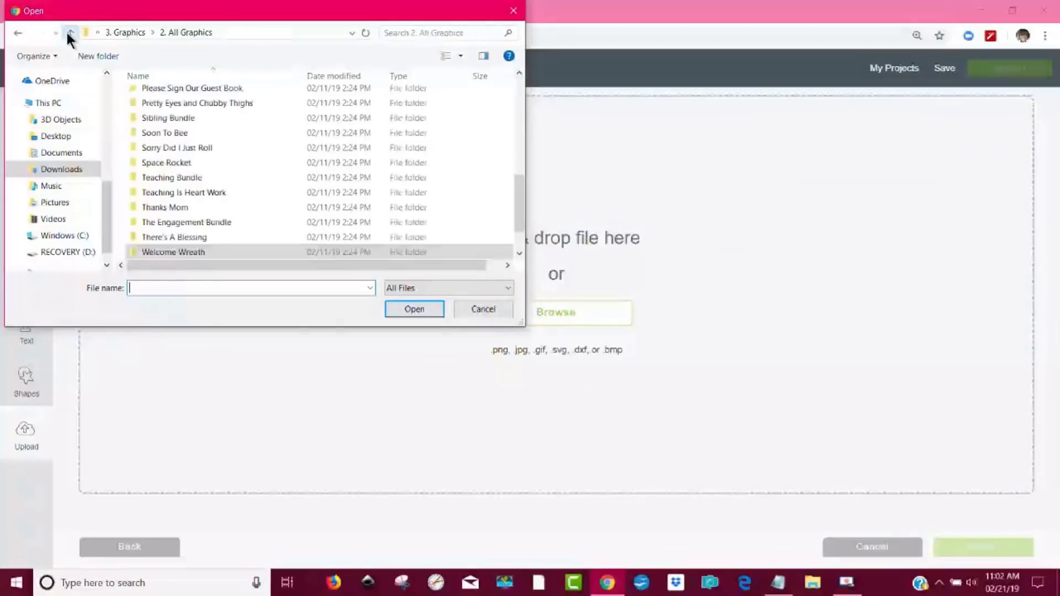
click(69, 33)
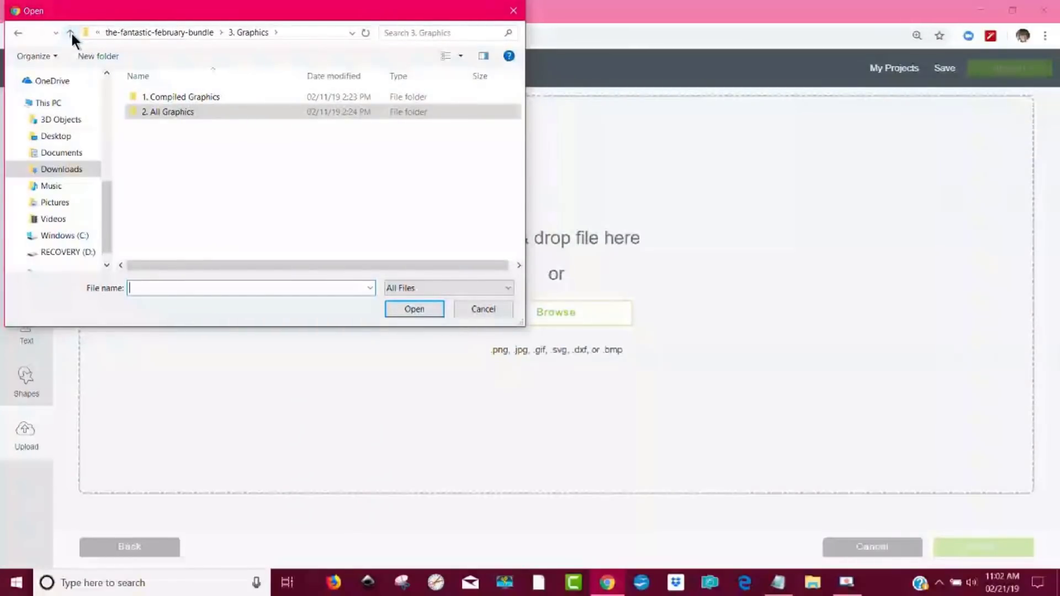
drag(140, 21, 311, 158)
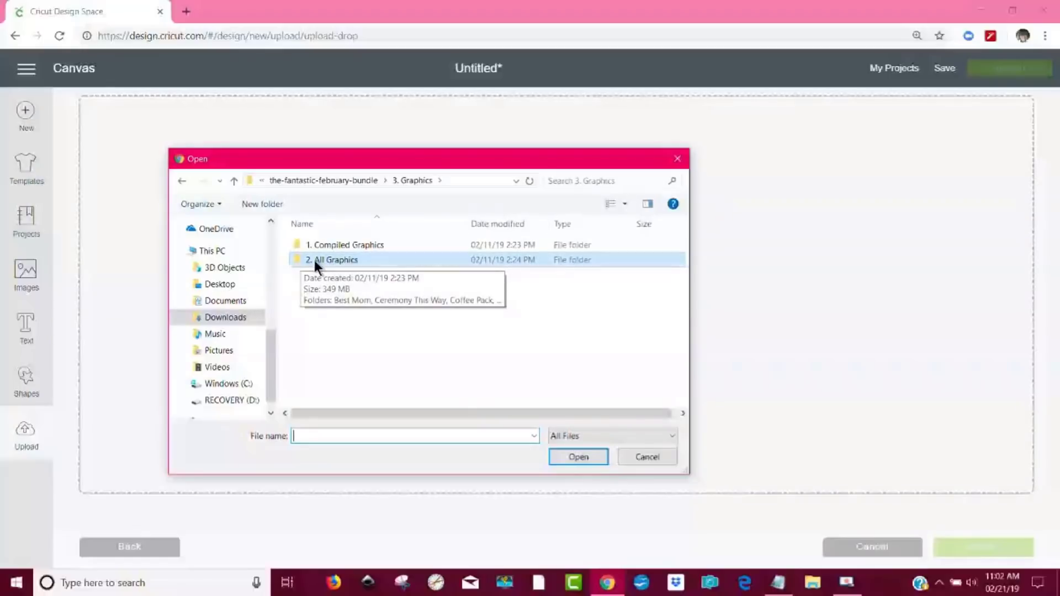
double_click(413, 259)
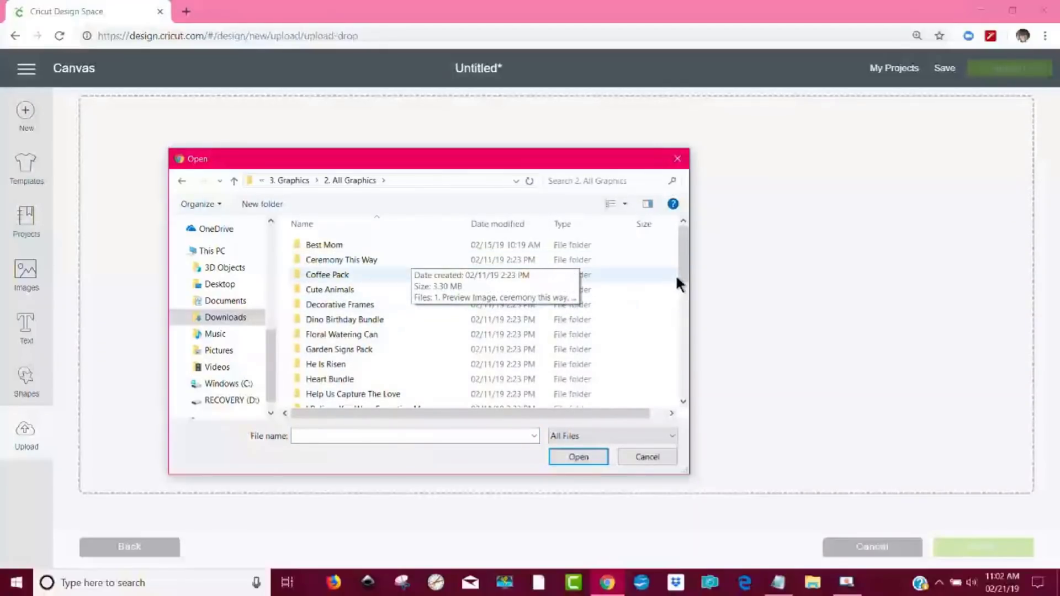
drag(684, 242, 697, 361)
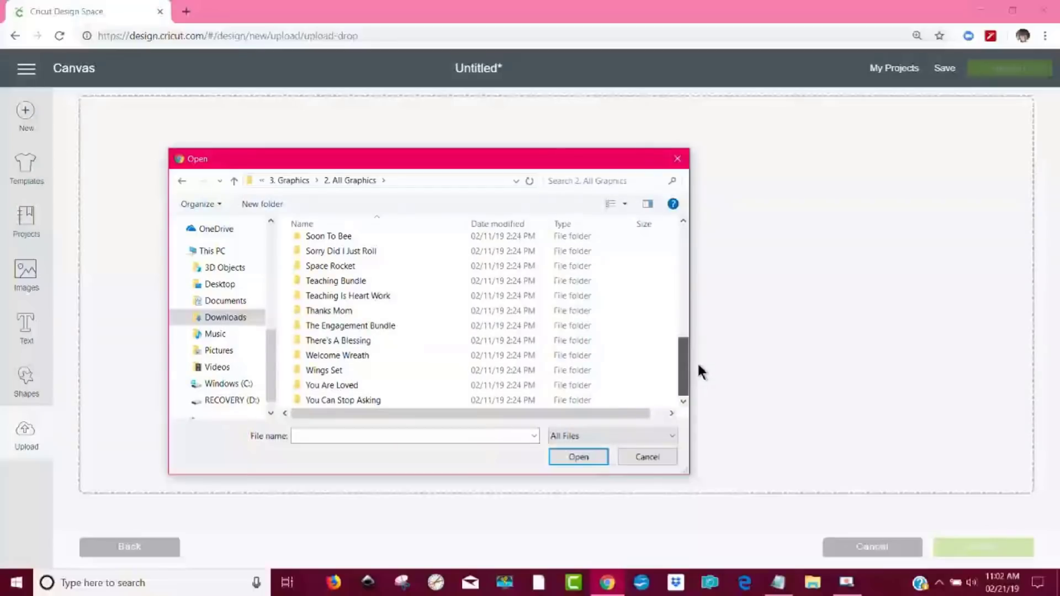
double_click(443, 357)
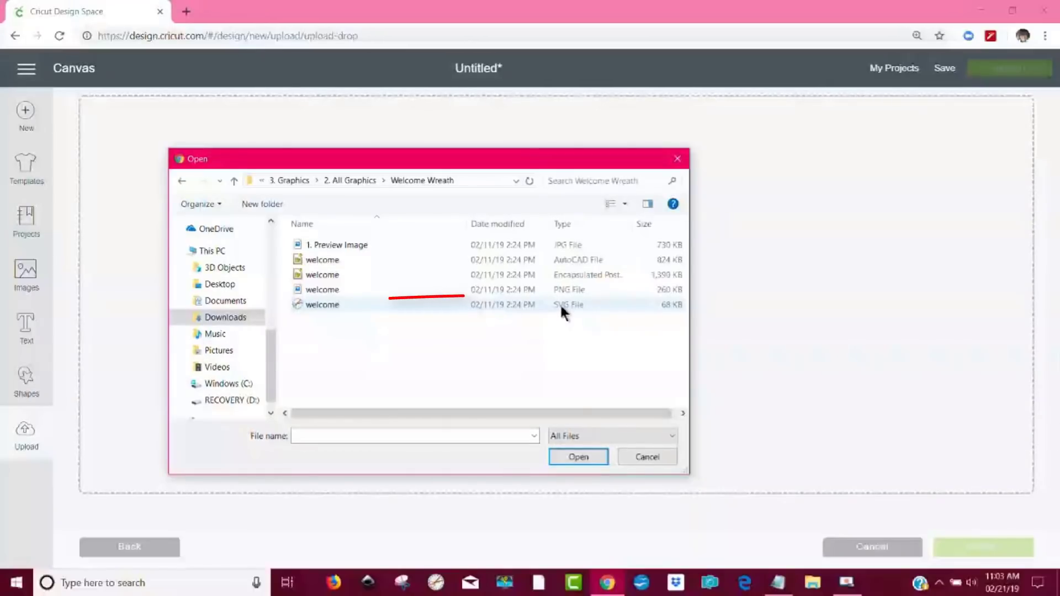
click(589, 304)
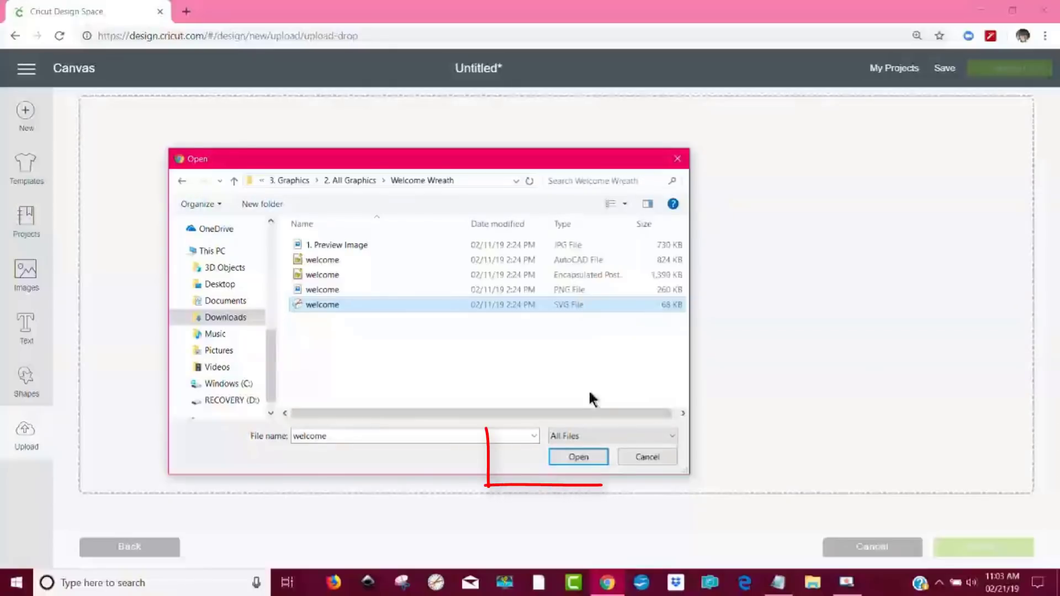
click(591, 456)
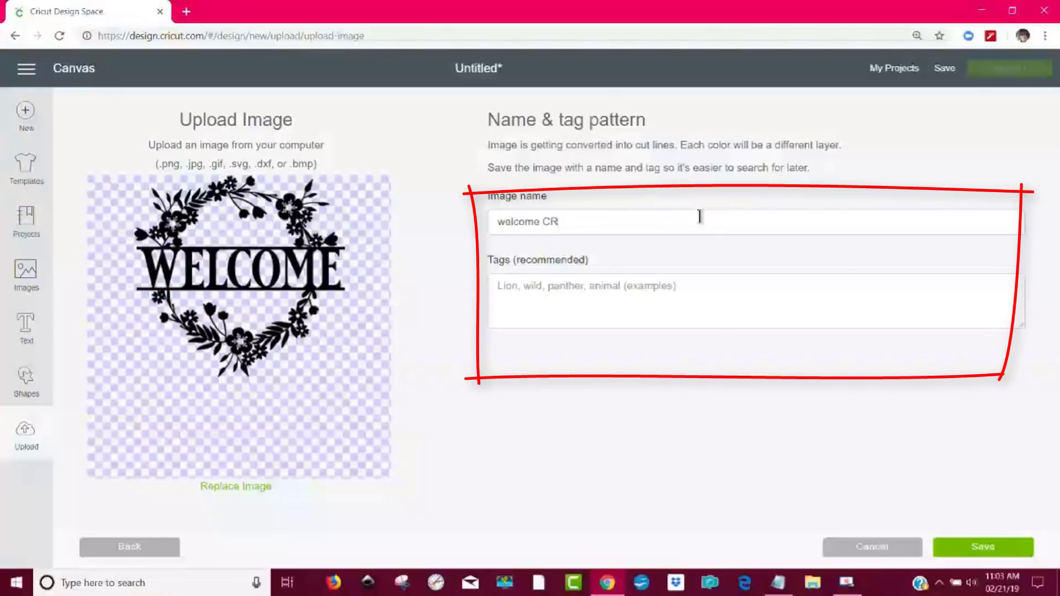
Step: Name the uploaded image "welcome CRAFTBUNDLES", tag it WREATH, and save it
text(NDLES)
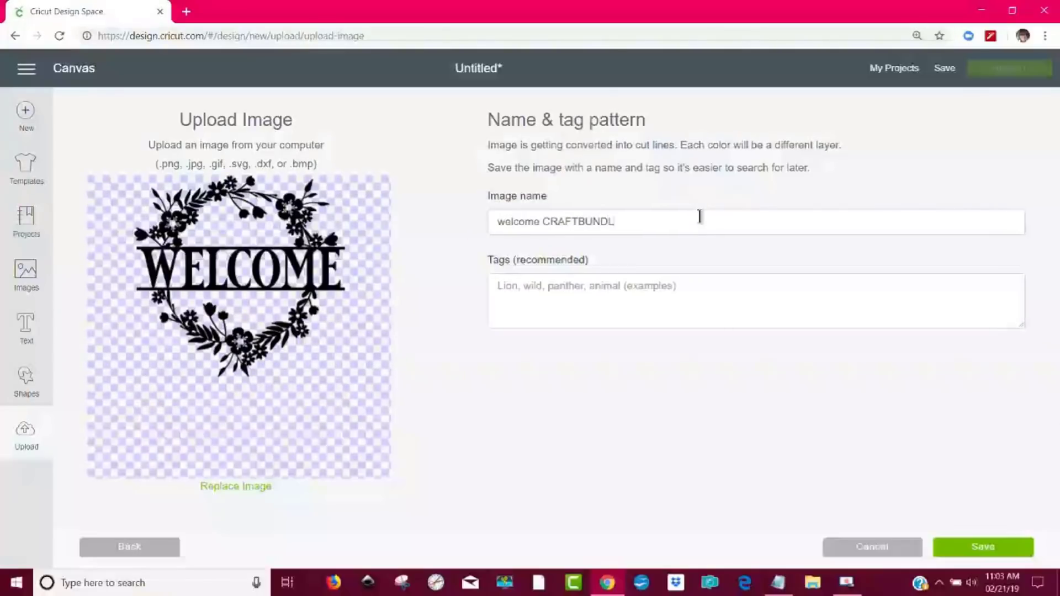
click(574, 292)
text(WREATH)
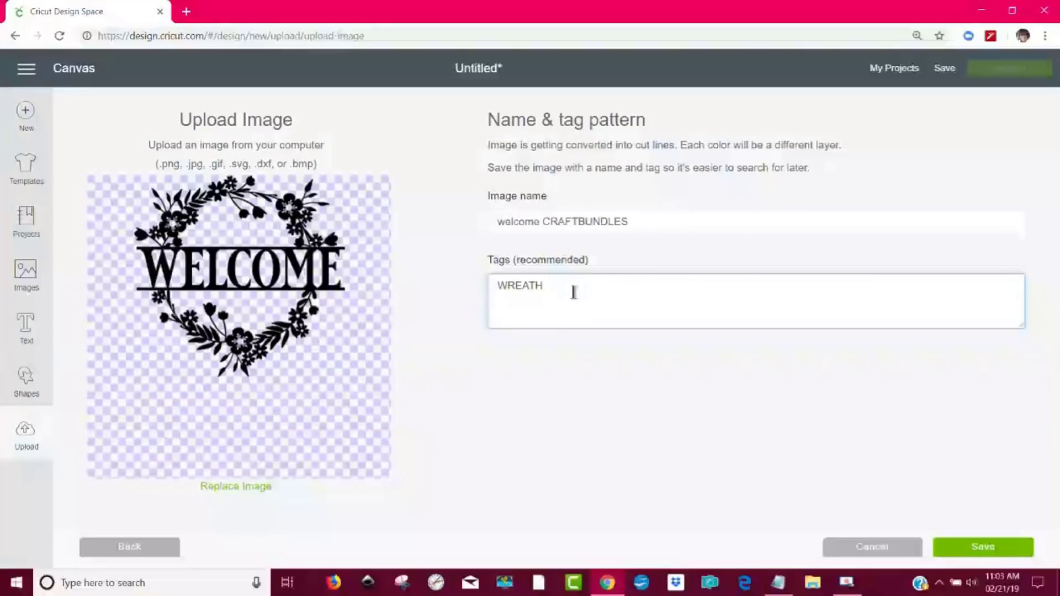
click(1000, 552)
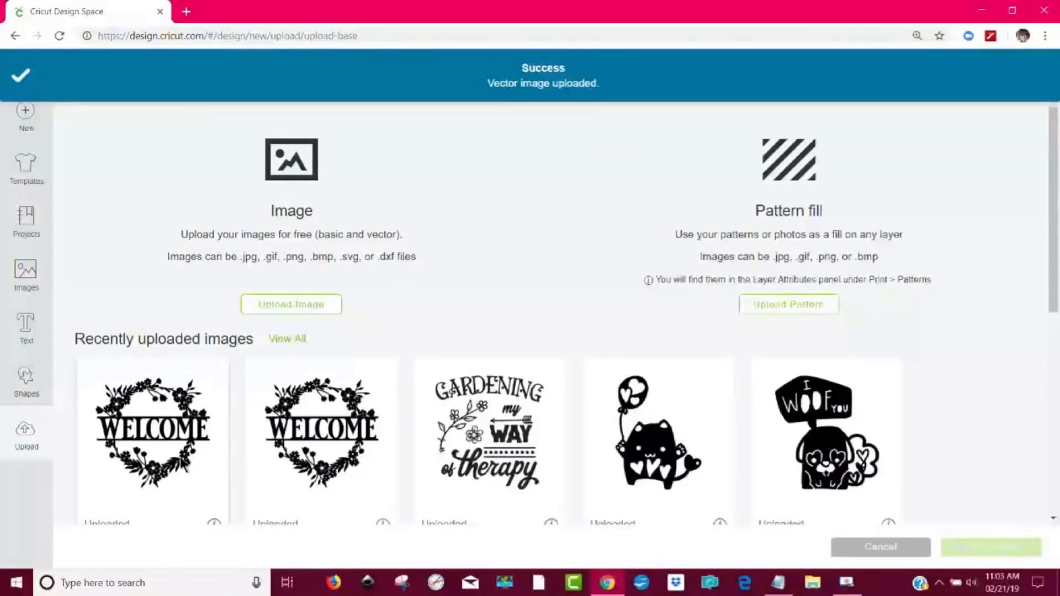
Step: Insert the newly uploaded WELCOME wreath onto the canvas and move it slightly higher
click(185, 478)
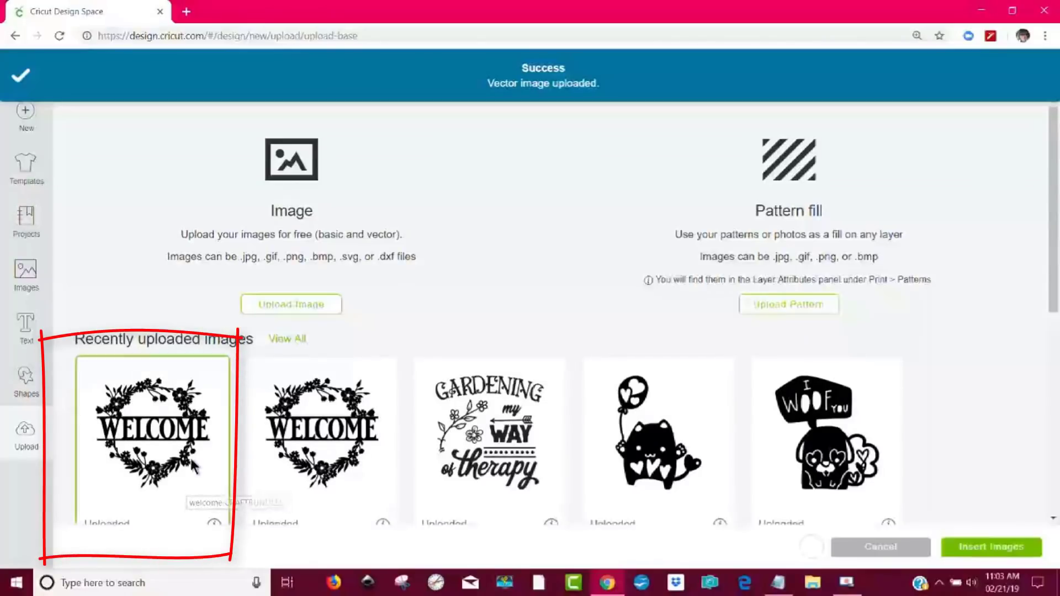
click(988, 548)
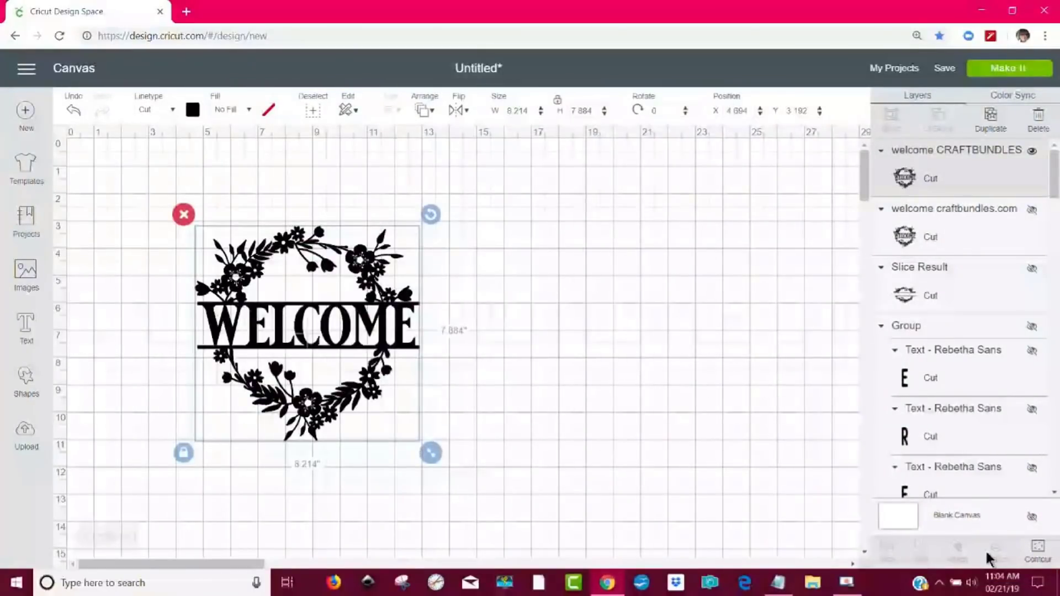
drag(386, 355, 397, 316)
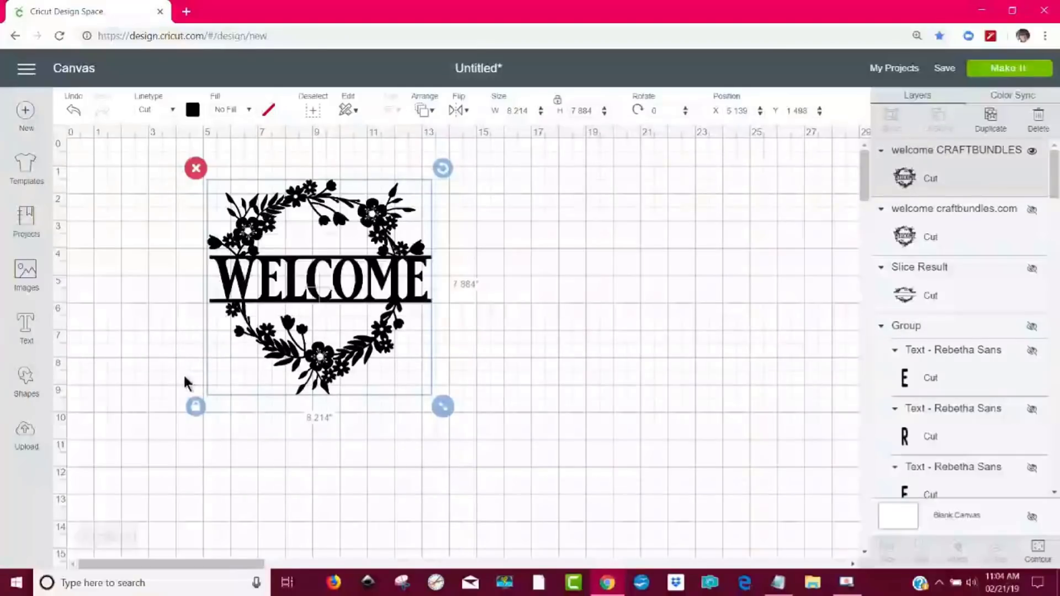
Step: Add a square over the wreath, unlock its proportions, and reshape it into a rectangle about 6.56 by 1.64 inches
click(32, 385)
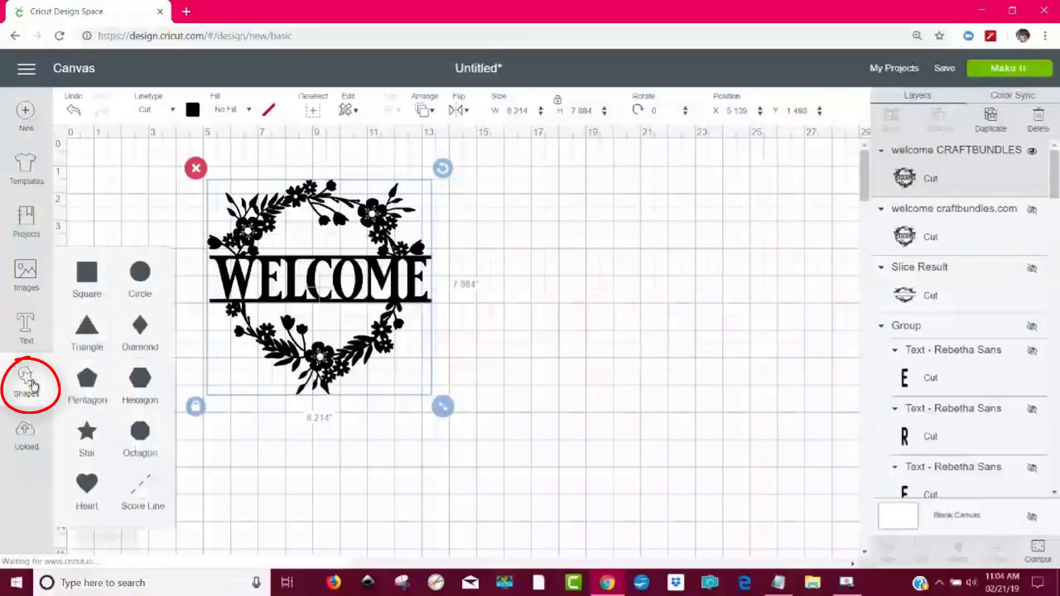
click(87, 272)
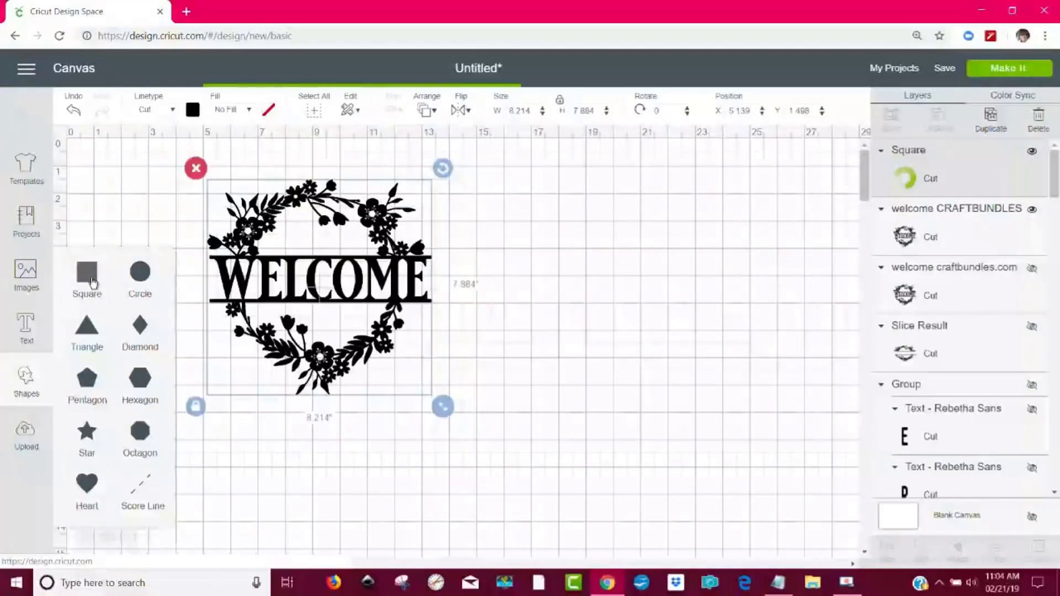
drag(209, 278, 332, 324)
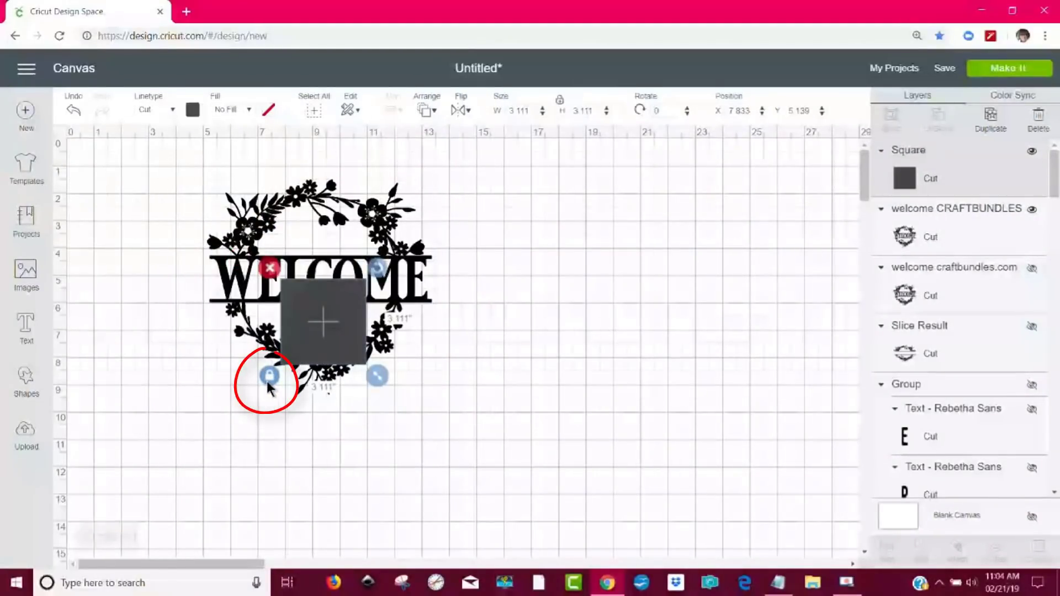
click(270, 377)
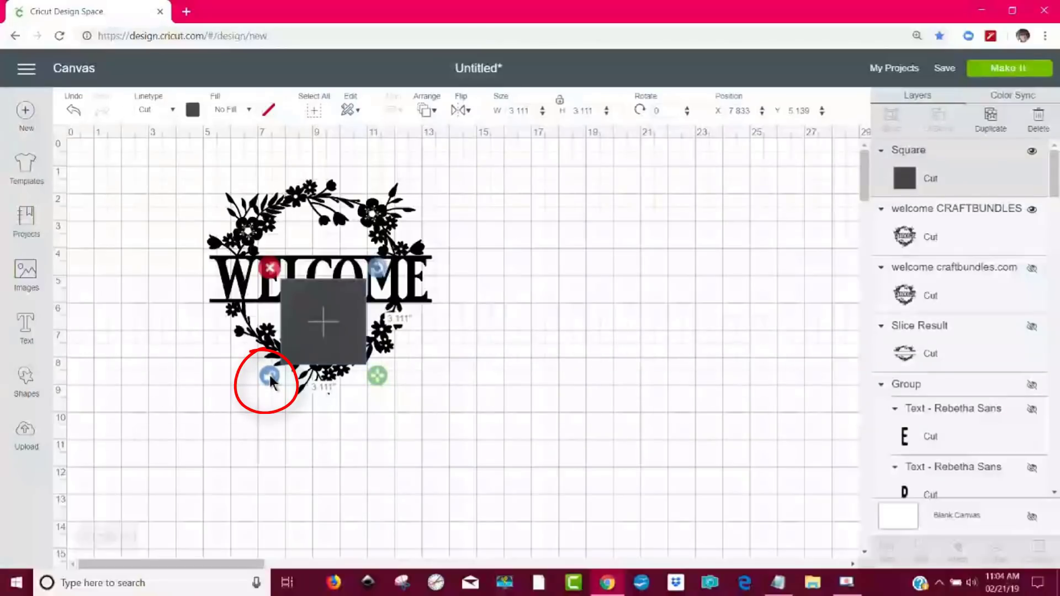
drag(379, 372, 474, 335)
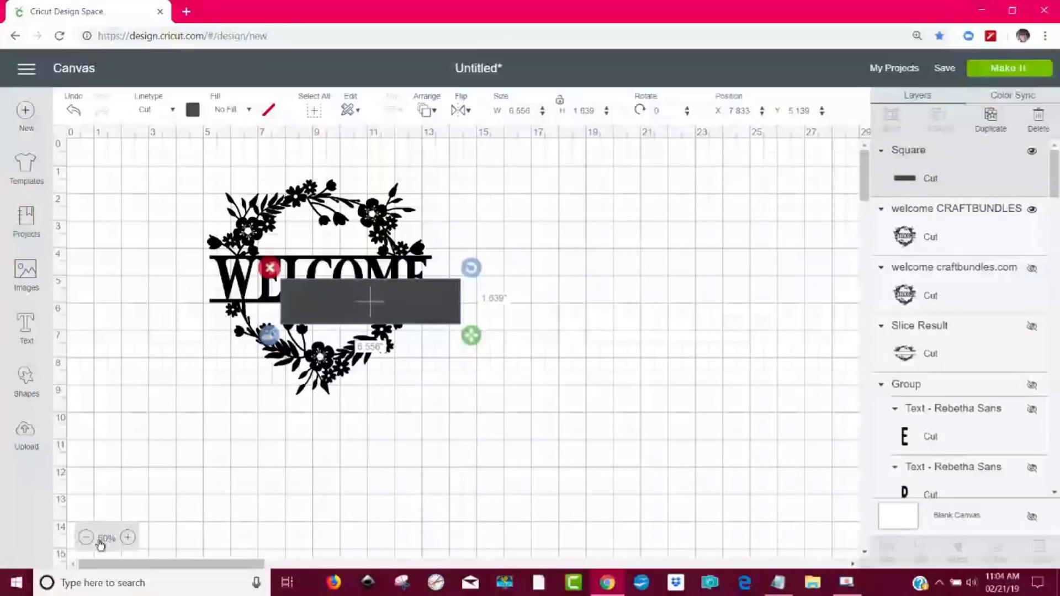
Step: Align the rectangle between the two horizontal lines over WELCOME and resize it to about 8.06 by 1.56 inches
click(128, 538)
click(128, 538)
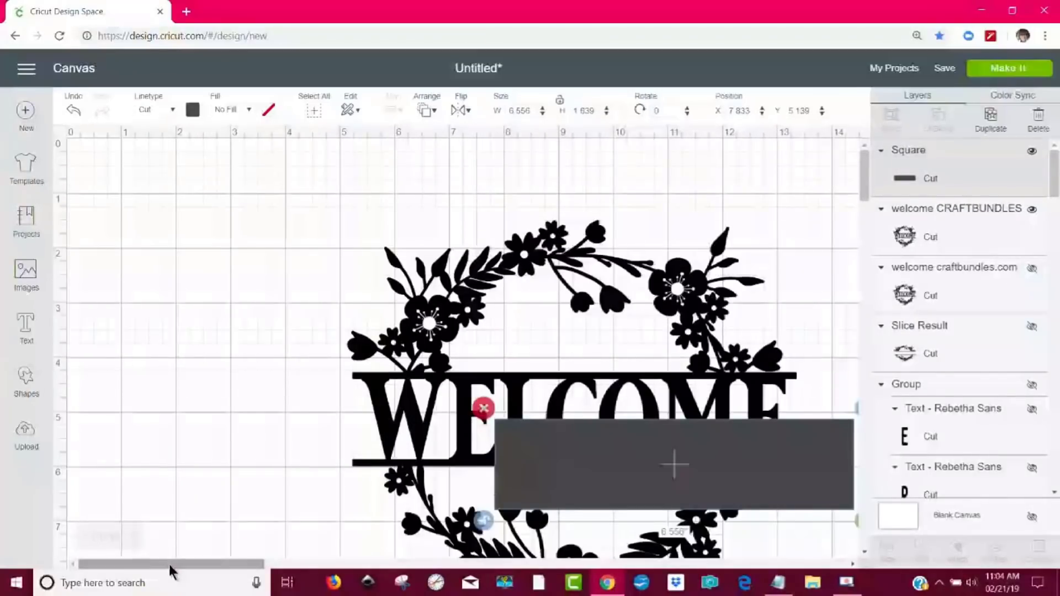
drag(169, 564, 198, 568)
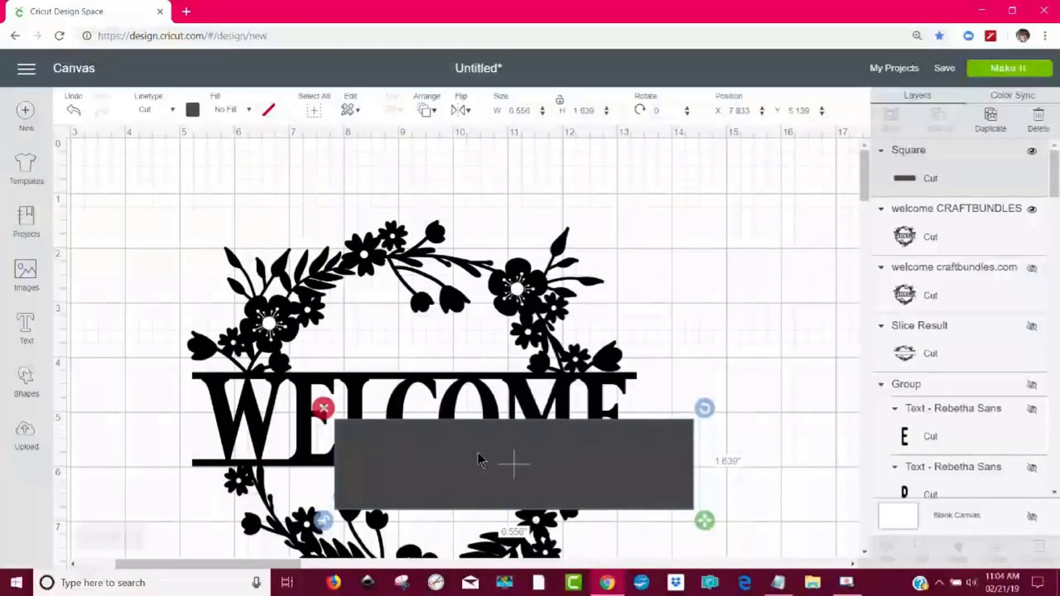
mouse_move(478, 456)
mouse_down()
mouse_move(425, 456)
mouse_move(350, 433)
mouse_move(336, 413)
mouse_up()
drag(418, 434, 418, 434)
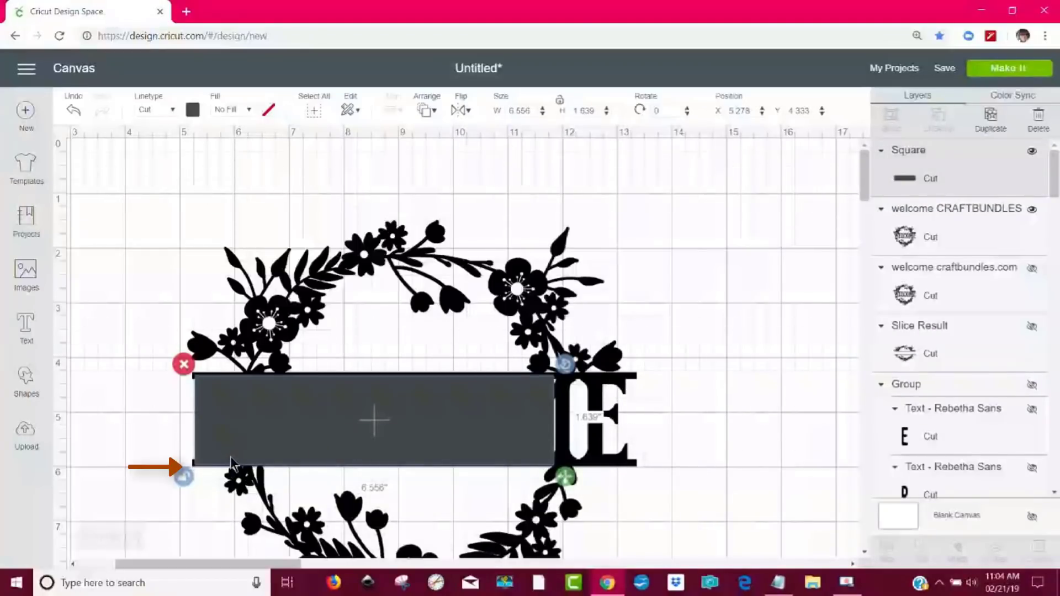
drag(230, 456, 230, 457)
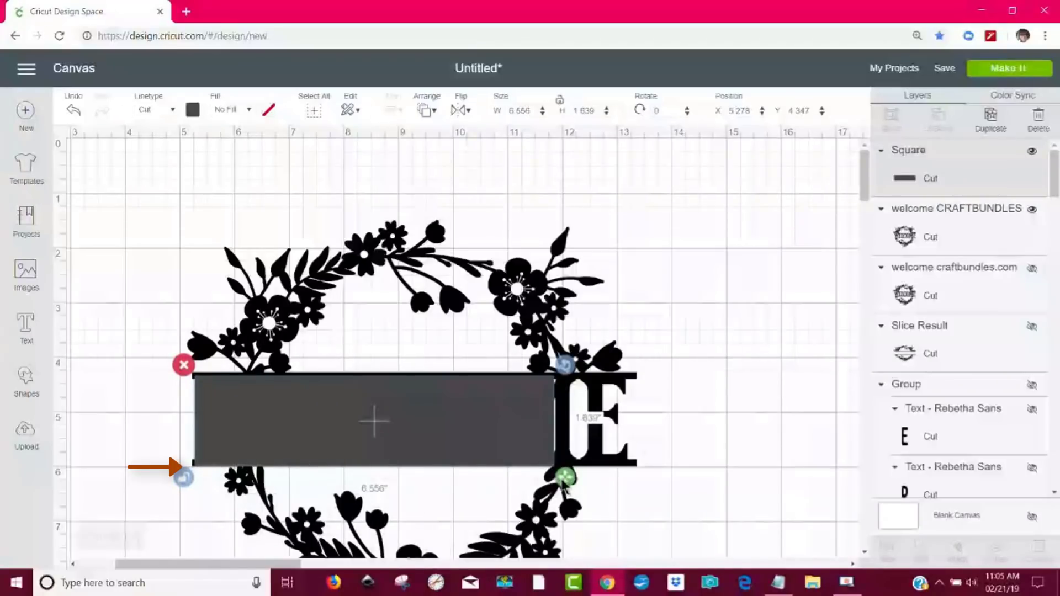
drag(564, 478, 645, 475)
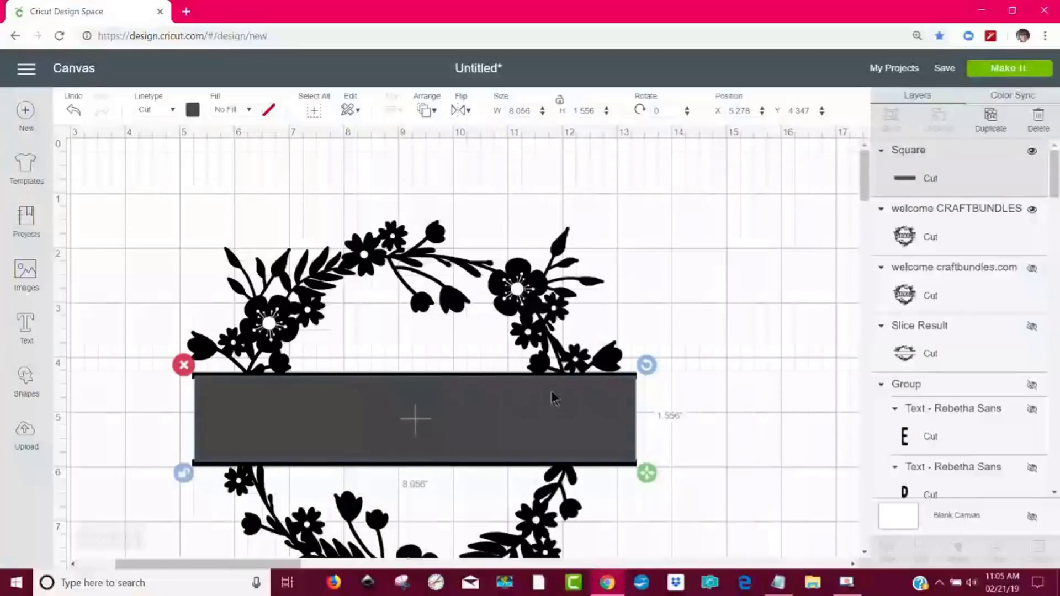
Step: Resize the rectangle to about 8.07 by 1.5 inches and nudge it so it sits between the wreath's two horizontal lines
drag(649, 478, 646, 469)
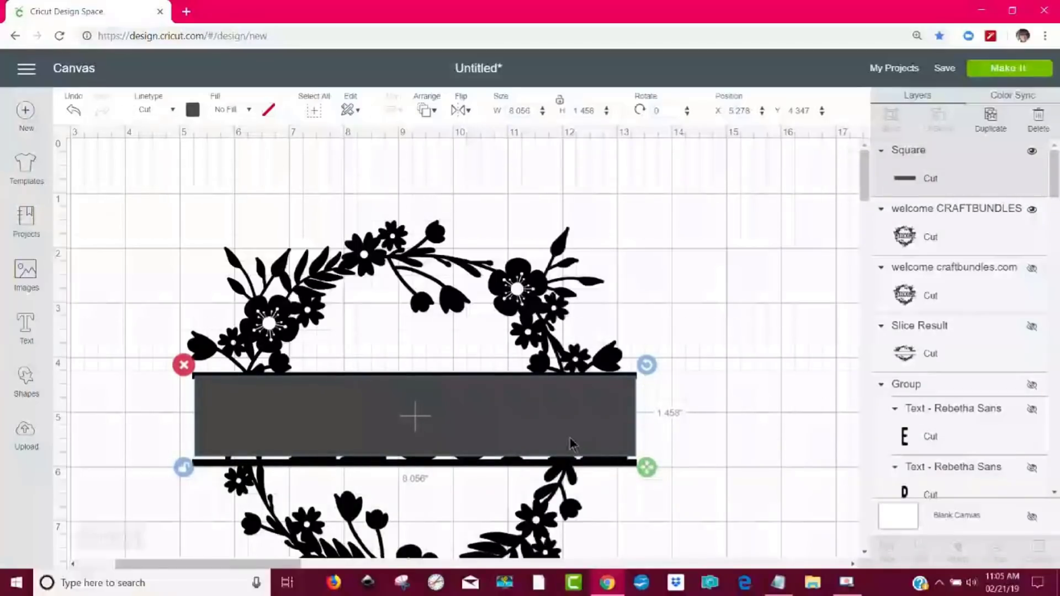
drag(569, 436, 570, 447)
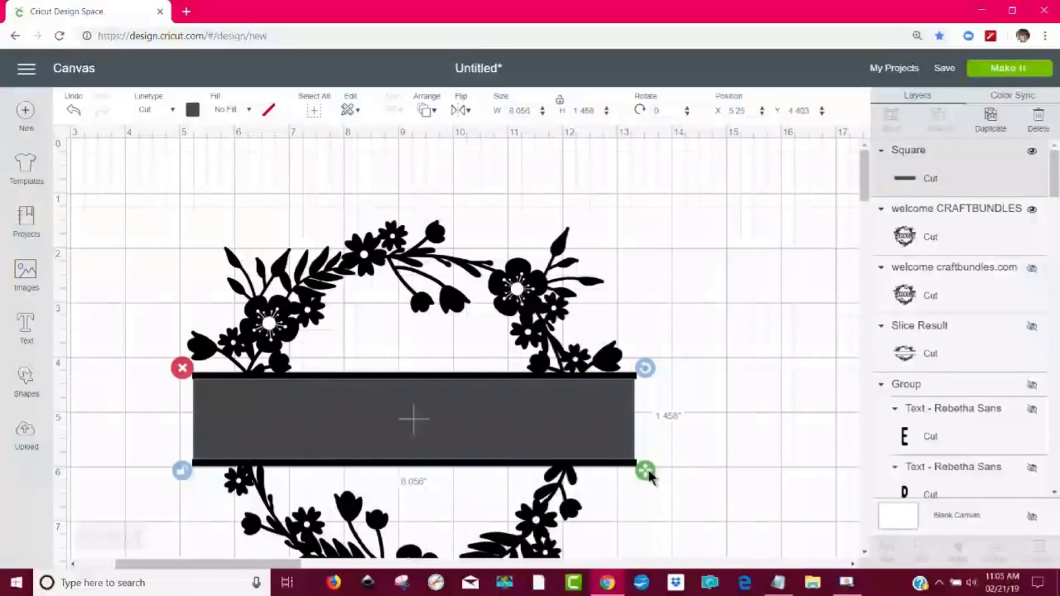
drag(650, 478, 646, 473)
drag(599, 442, 601, 445)
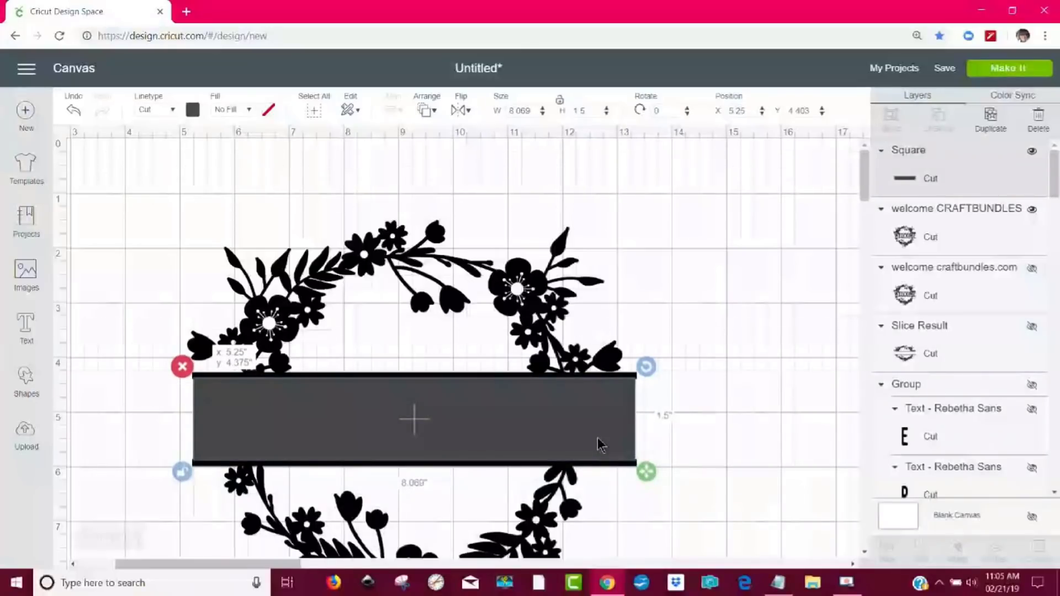
click(687, 442)
mouse_move(340, 426)
mouse_down()
mouse_move(340, 442)
mouse_move(340, 427)
mouse_up()
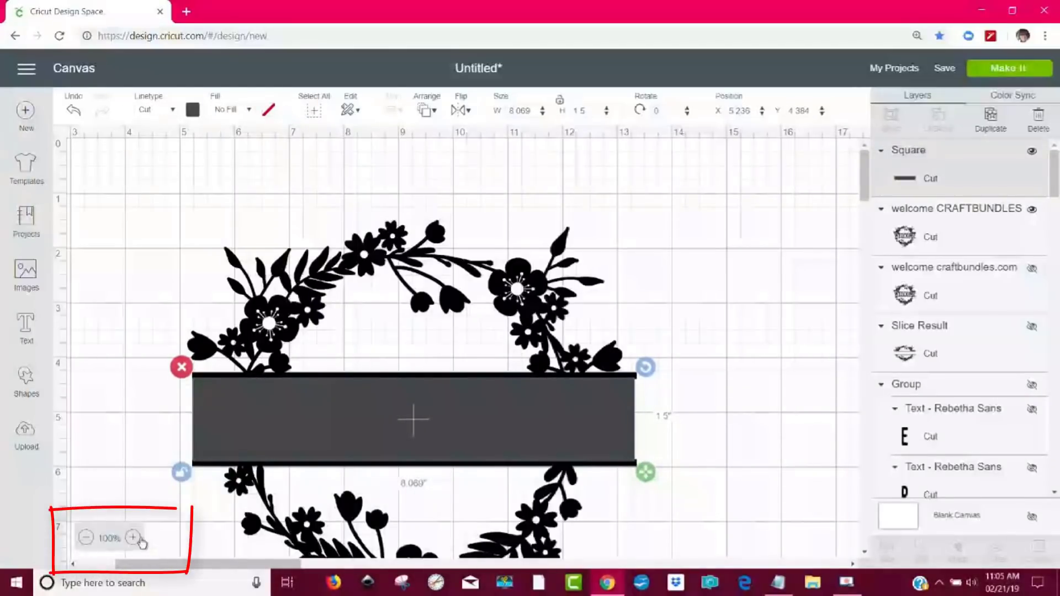
Step: Fine-tune the rectangle at close range, widening it to about 8.11 inches and realigning it with the ends of the wreath's horizontal lines
click(133, 538)
click(134, 537)
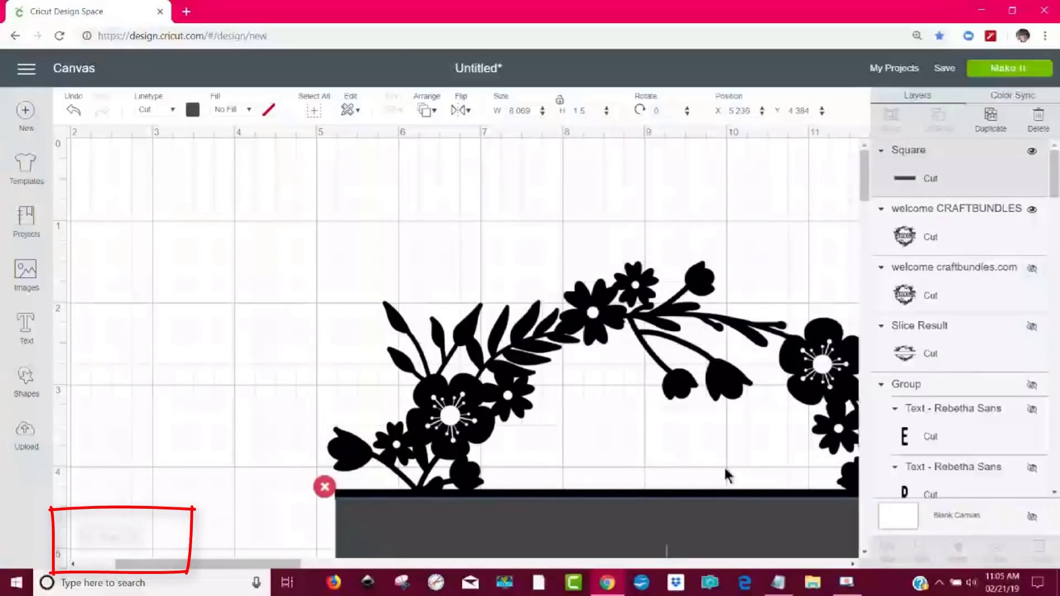
scroll(693, 493, down, 5)
drag(258, 568, 326, 564)
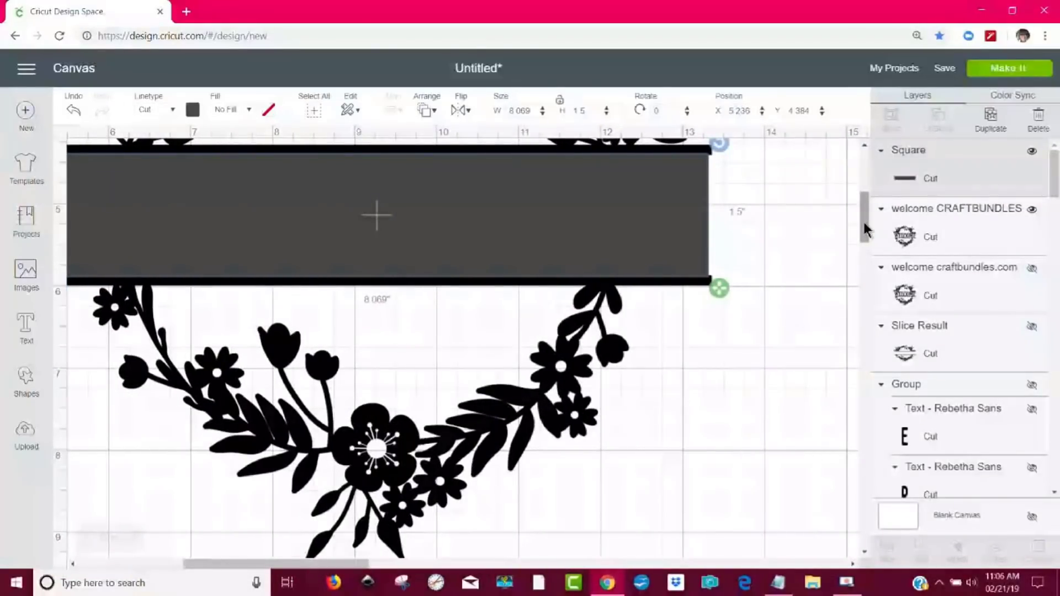
drag(864, 225, 864, 210)
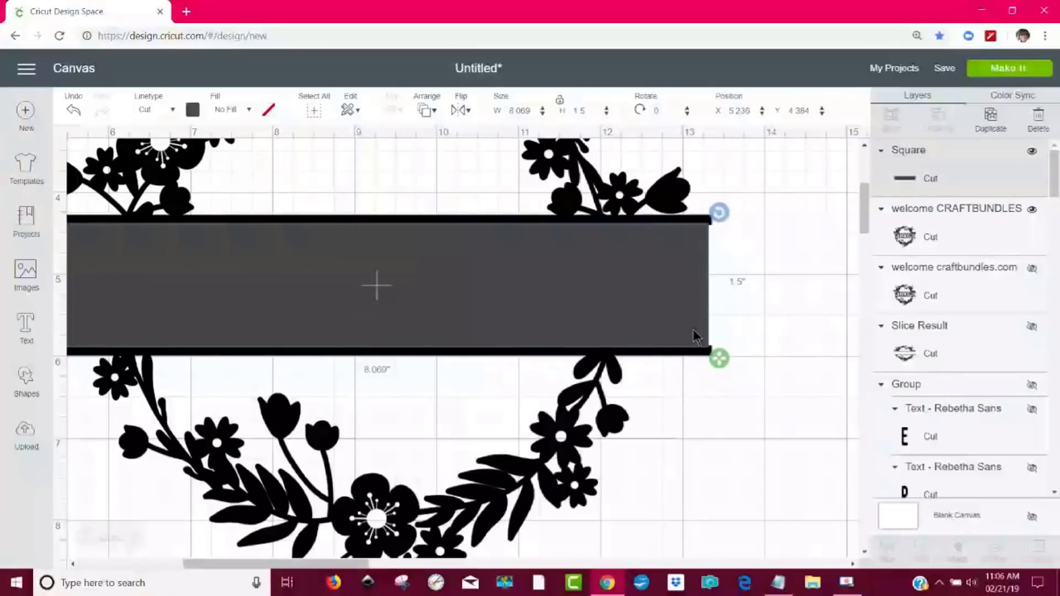
drag(716, 356, 719, 352)
drag(680, 323, 730, 362)
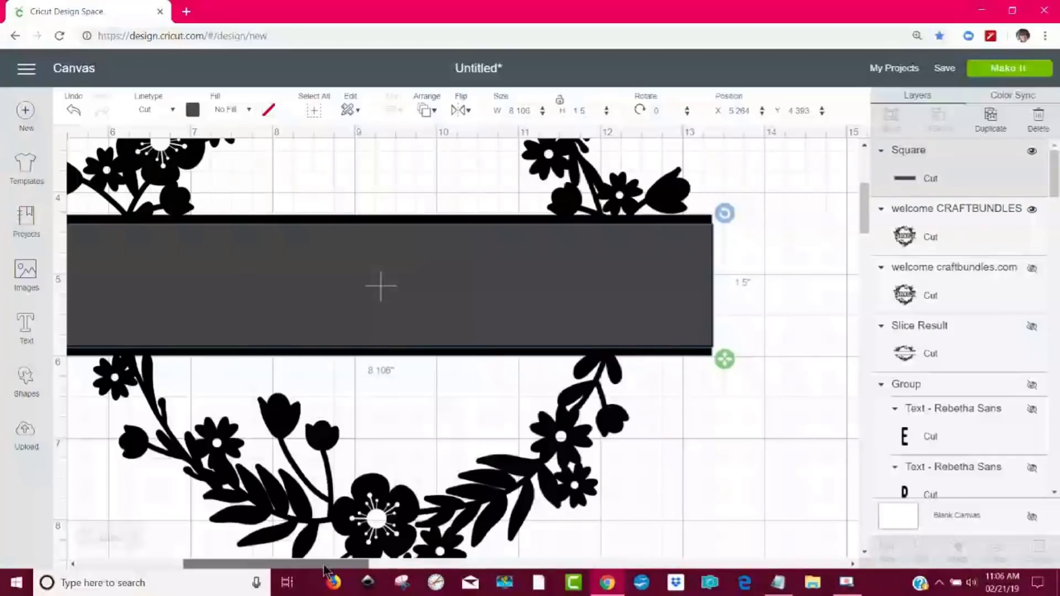
drag(326, 569, 302, 580)
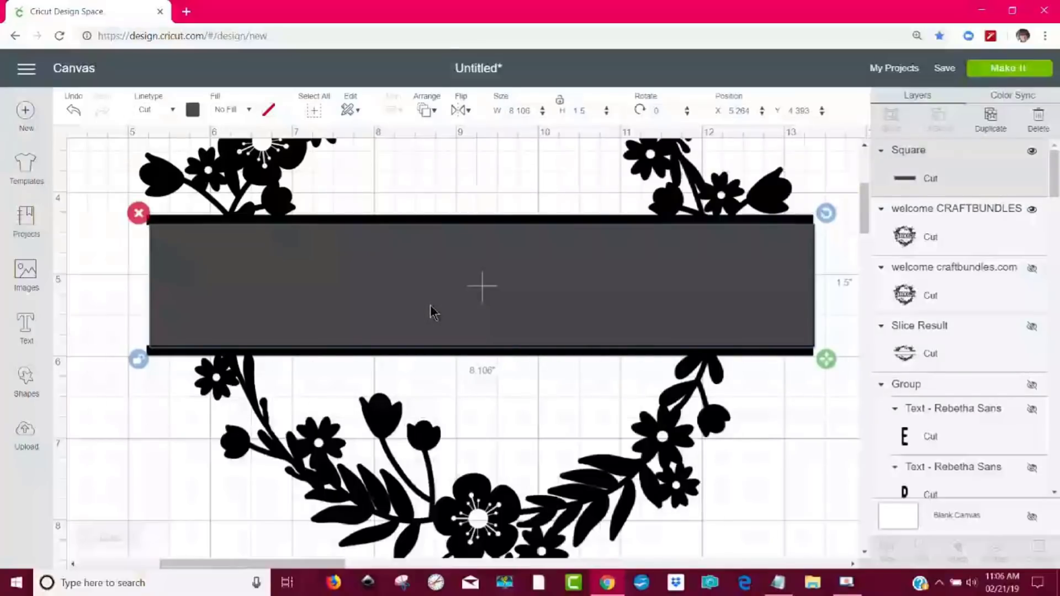
Step: Slice the wreath with the rectangle, then pull out and delete the sliced rectangle and WELCOME lettering pieces
shift+click(362, 491)
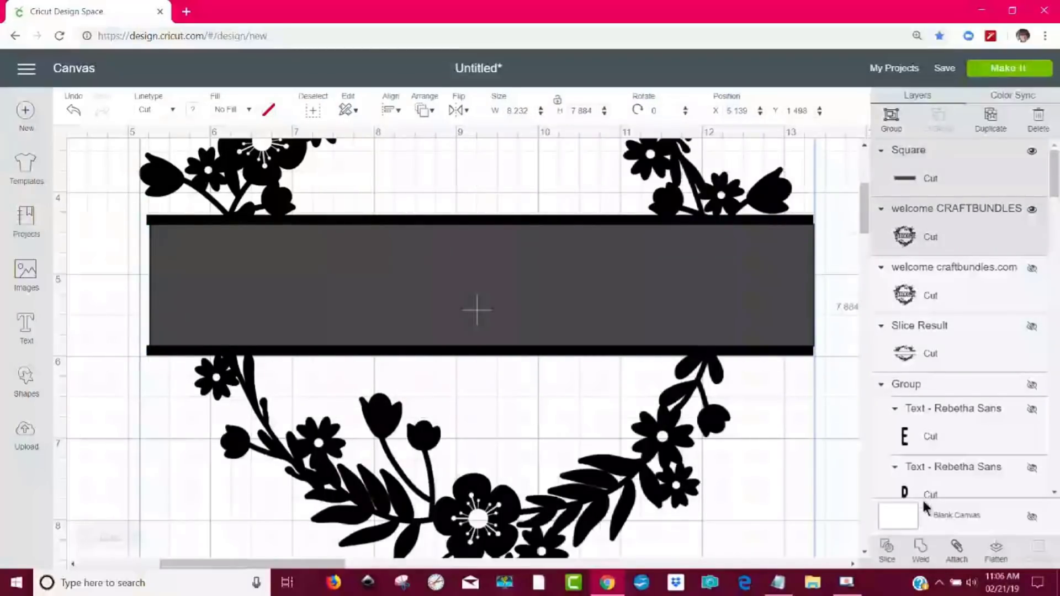
click(889, 552)
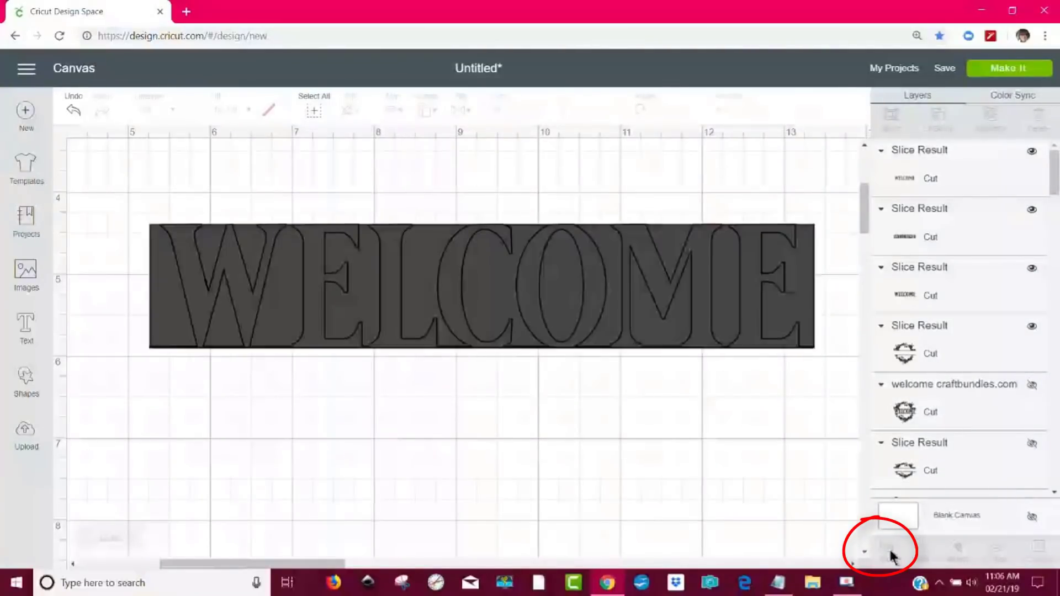
drag(389, 291, 339, 444)
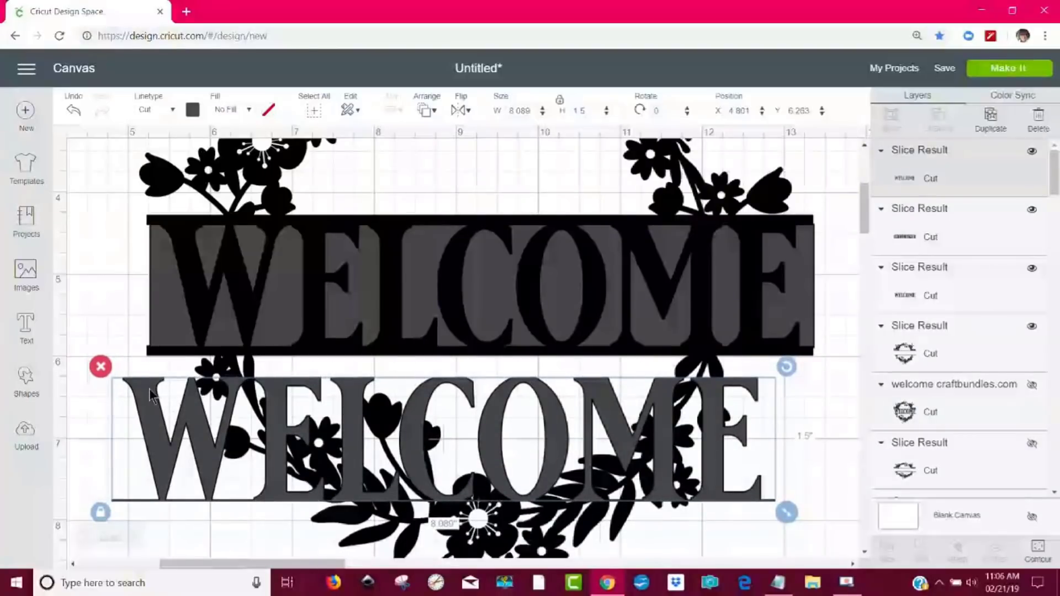
click(100, 367)
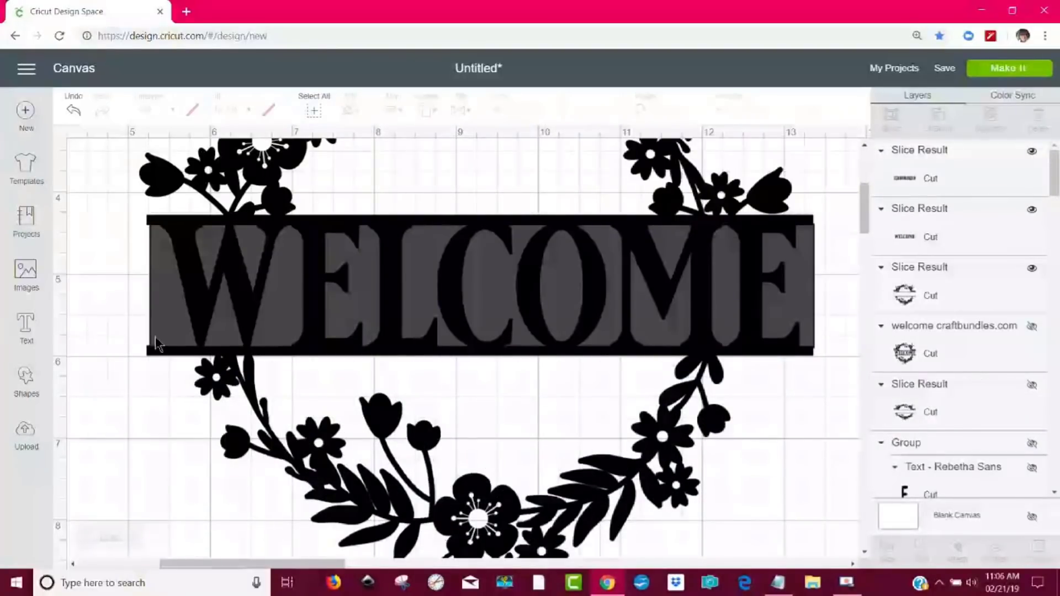
drag(267, 285, 213, 441)
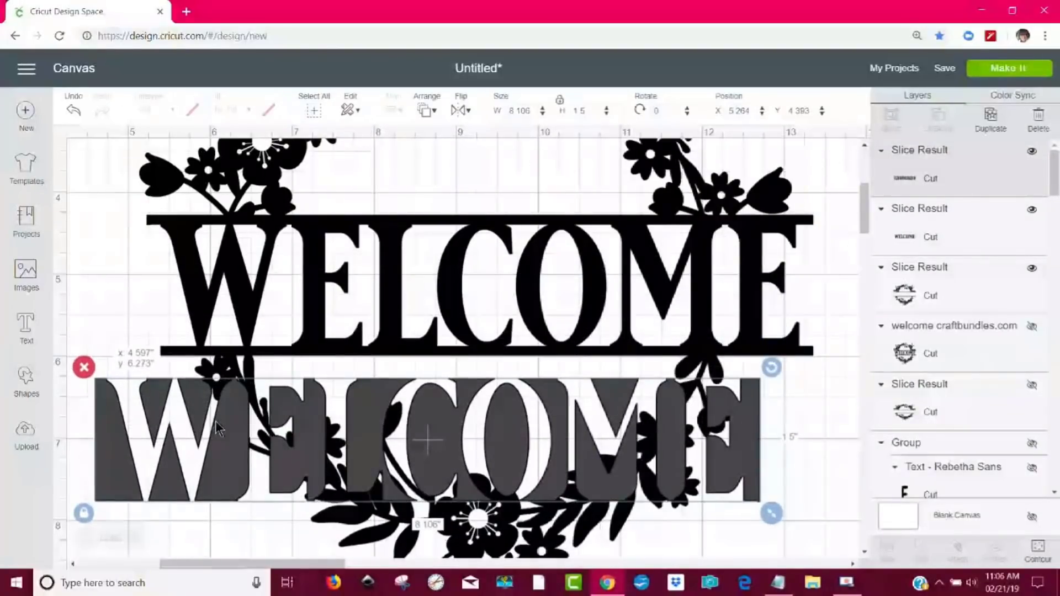
click(84, 368)
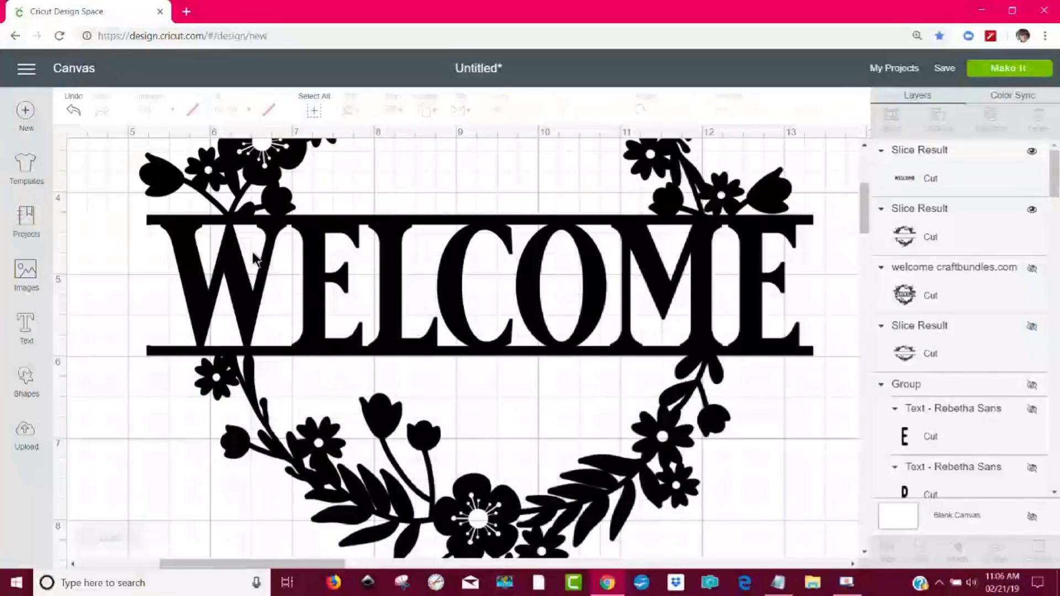
drag(243, 292, 202, 470)
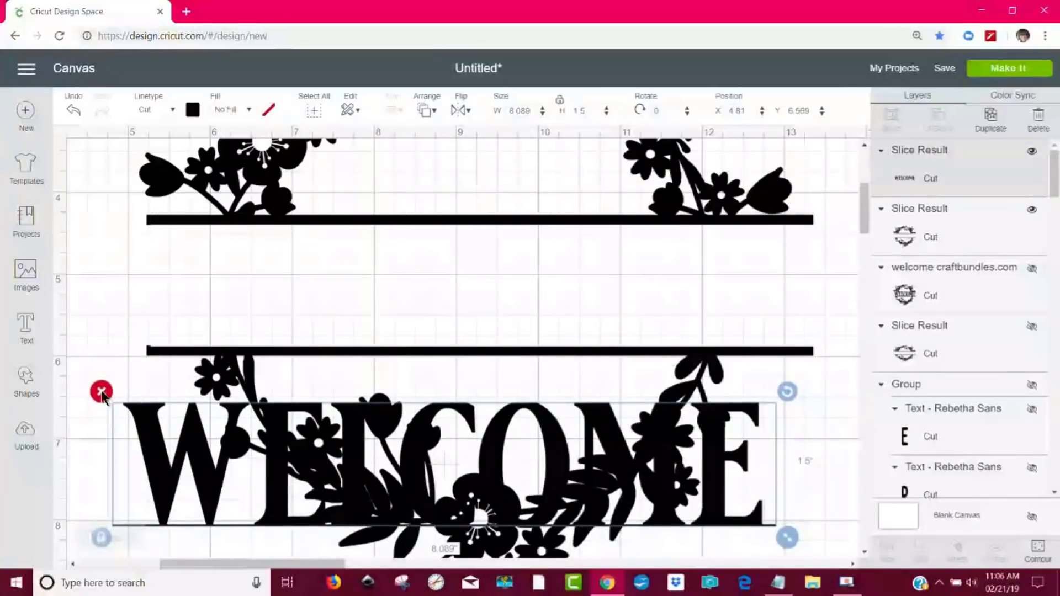
click(100, 390)
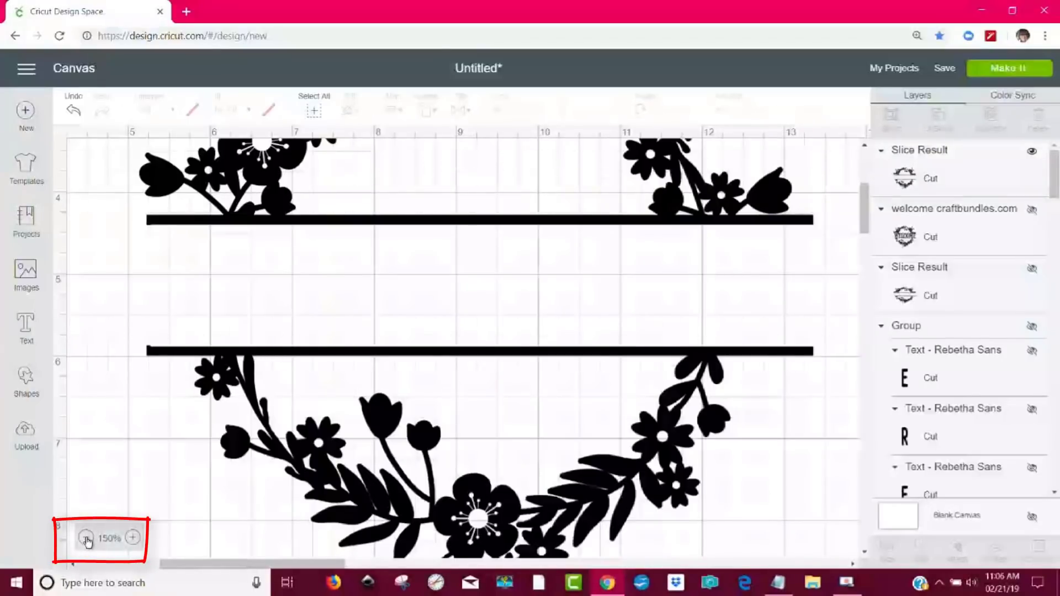
Step: Add a new text object reading "SPRING" beside the emptied wreath
click(86, 539)
drag(308, 563, 272, 571)
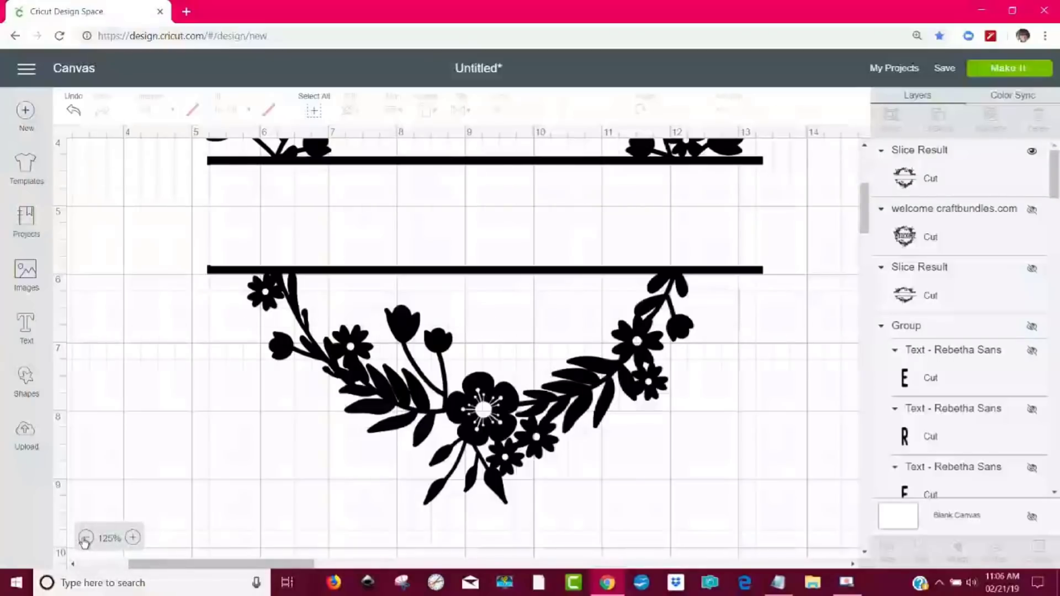
click(85, 539)
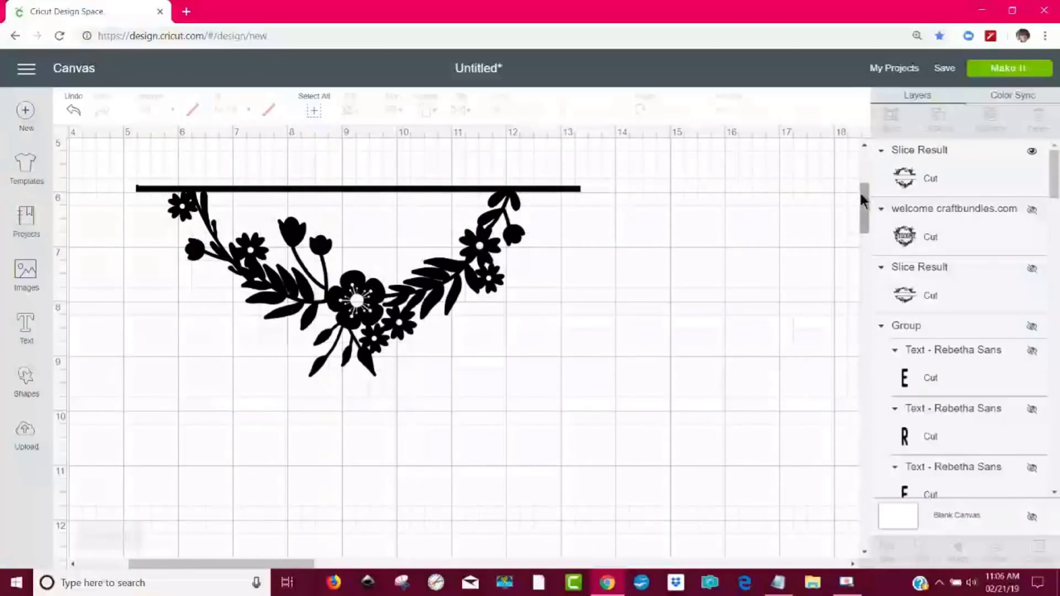
mouse_move(861, 199)
mouse_down()
mouse_move(868, 175)
mouse_move(870, 186)
mouse_up()
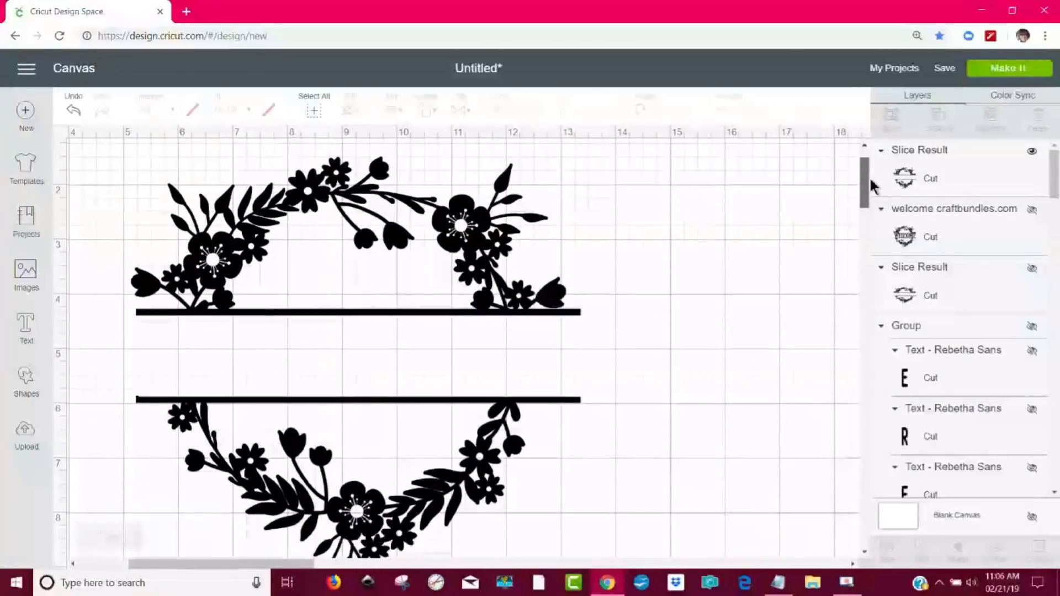
drag(230, 563, 224, 564)
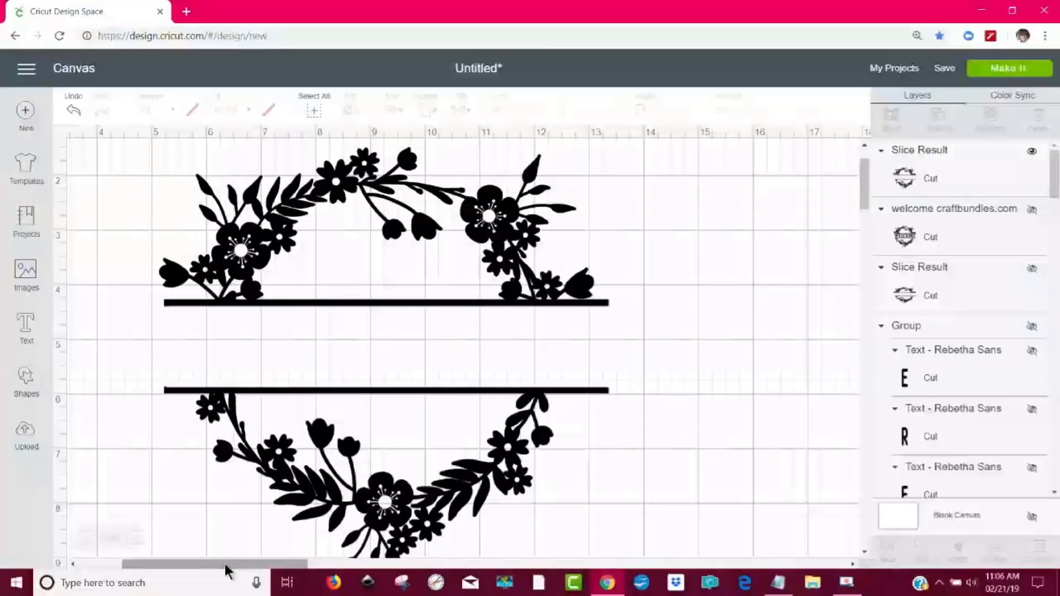
click(24, 329)
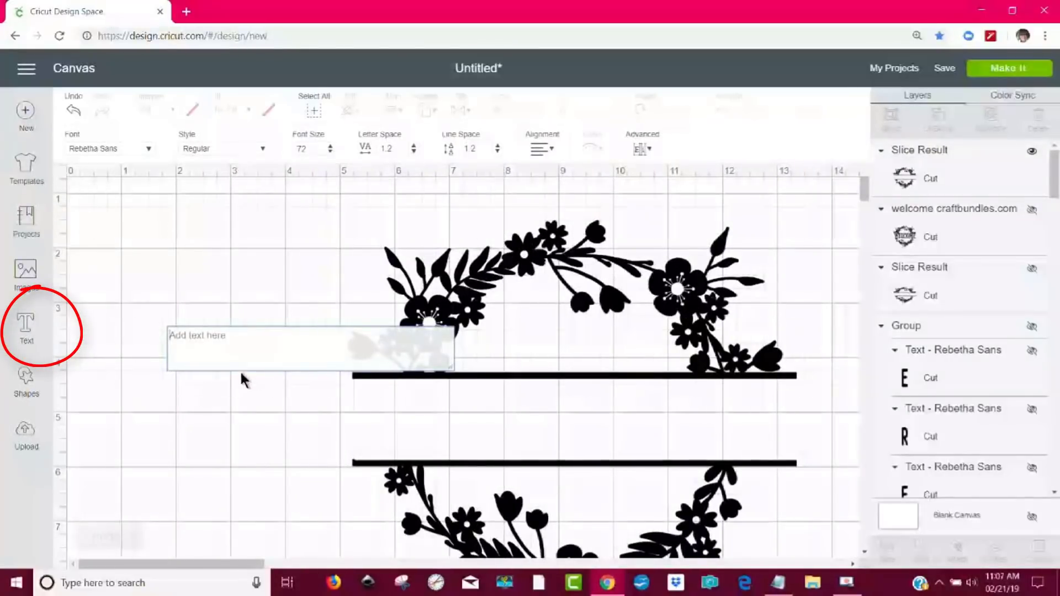
click(244, 349)
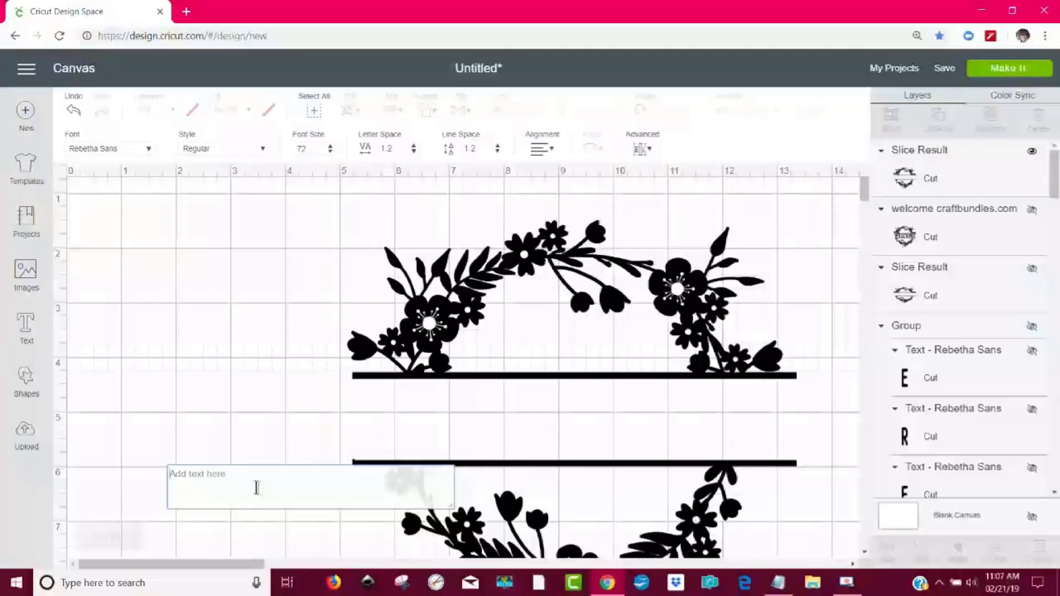
text(SPRINT)
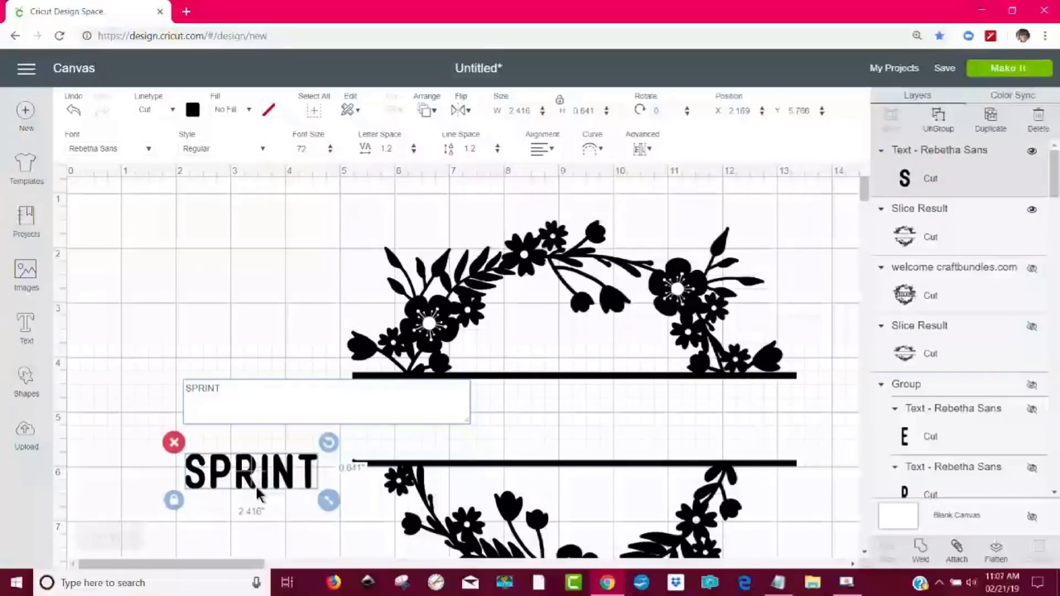
key(BackSpace)
text(G)
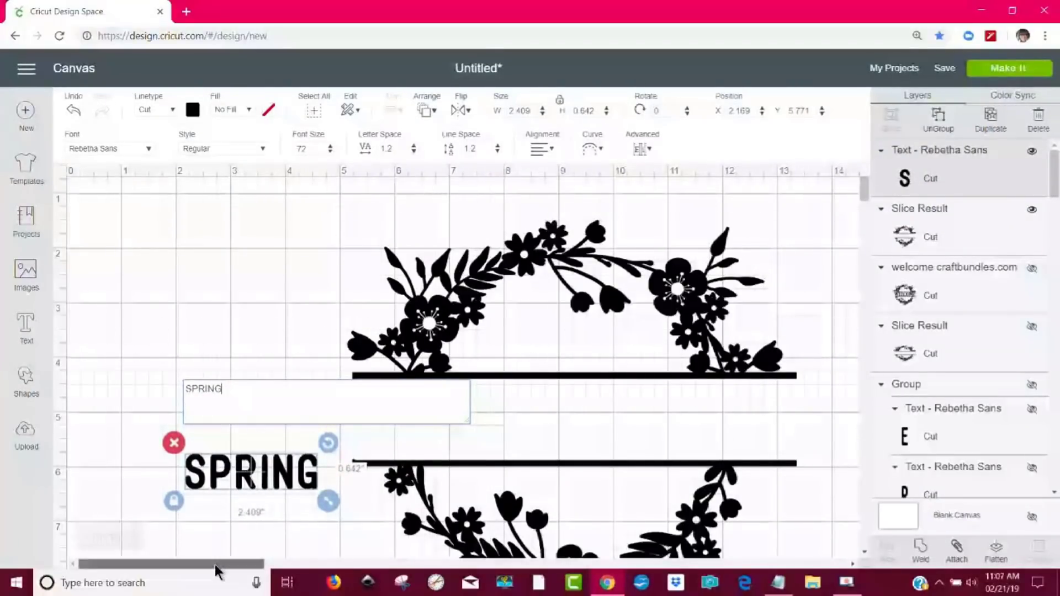
Step: Fit SPRING between the wreath's lines at about 4.2 by 1.45 inches with unlocked proportions, and shift the wreath slightly to the left
drag(214, 564, 227, 562)
click(191, 305)
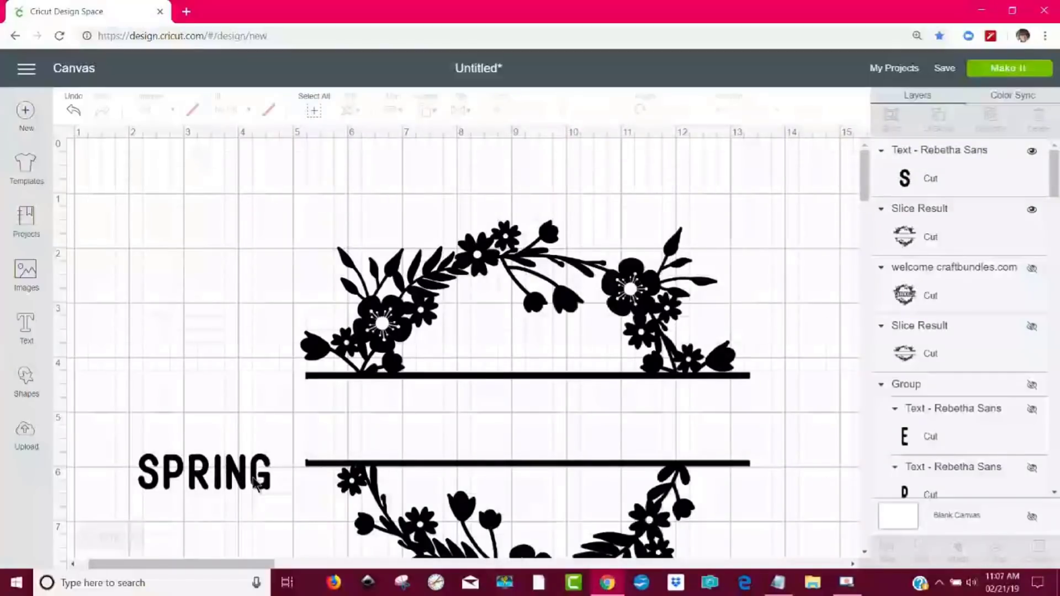
mouse_move(256, 480)
mouse_down()
mouse_move(438, 404)
mouse_move(422, 408)
mouse_move(656, 466)
mouse_move(729, 464)
mouse_move(748, 482)
mouse_up()
click(297, 422)
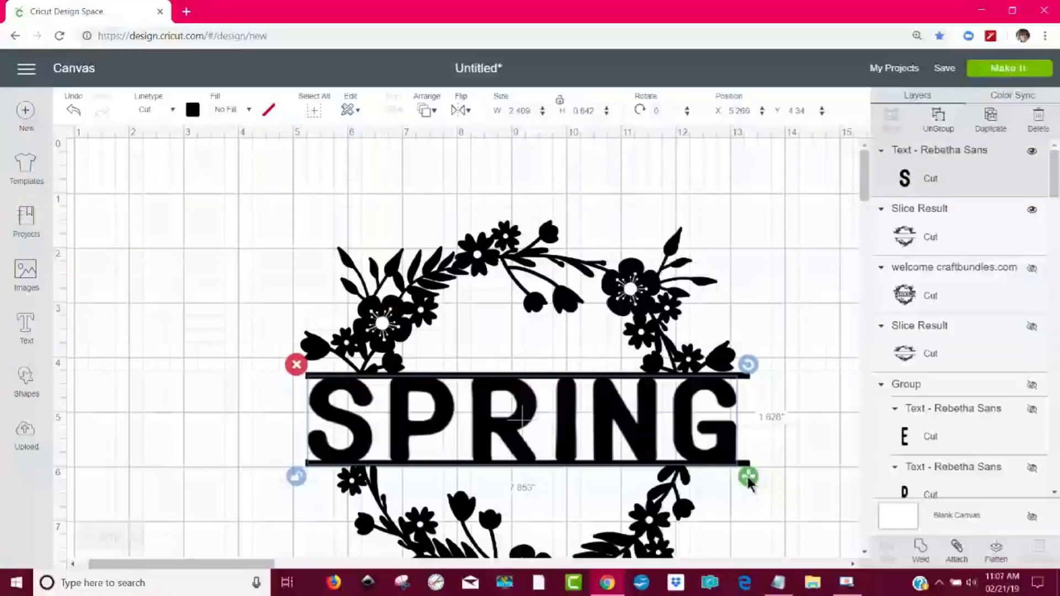
drag(747, 476, 547, 466)
drag(518, 426, 441, 442)
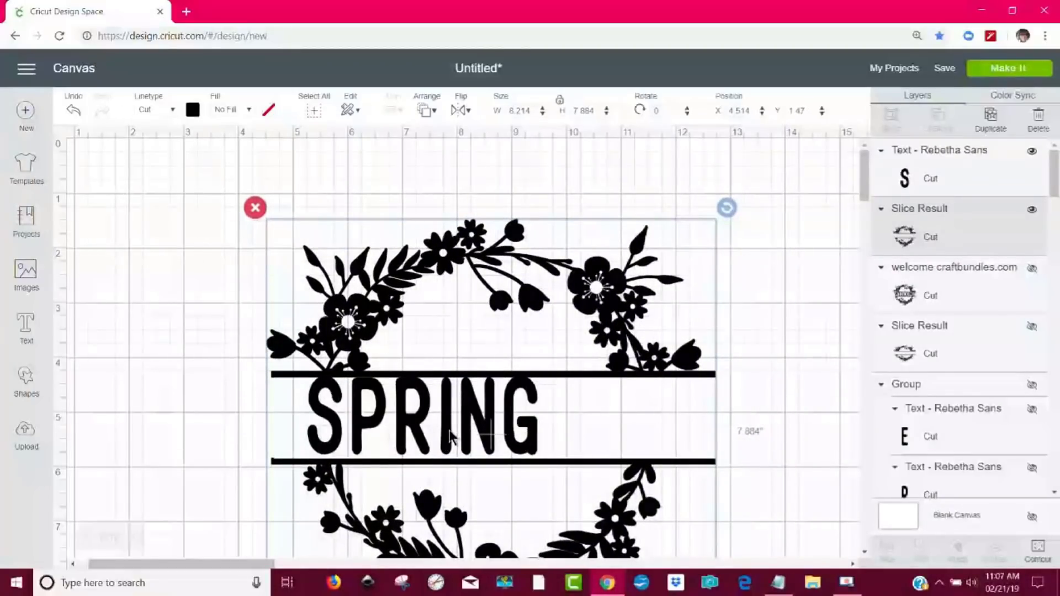
Step: Change the lettering to "THINK SPRING" and fit it between the wreath's lines, touching both, at about 8.1 by 1.63 inches
double_click(449, 431)
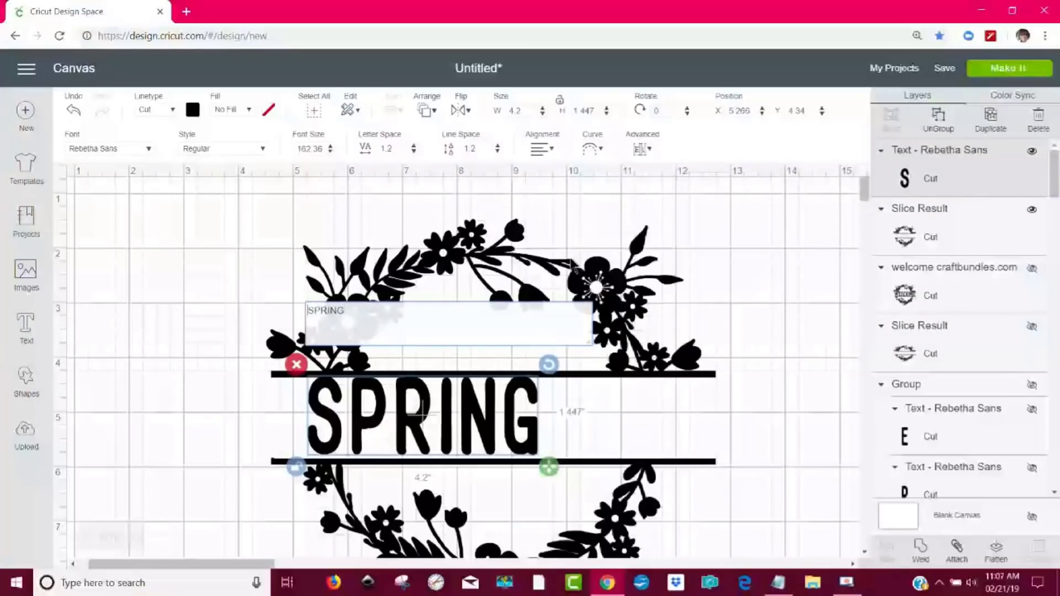
text(THINK)
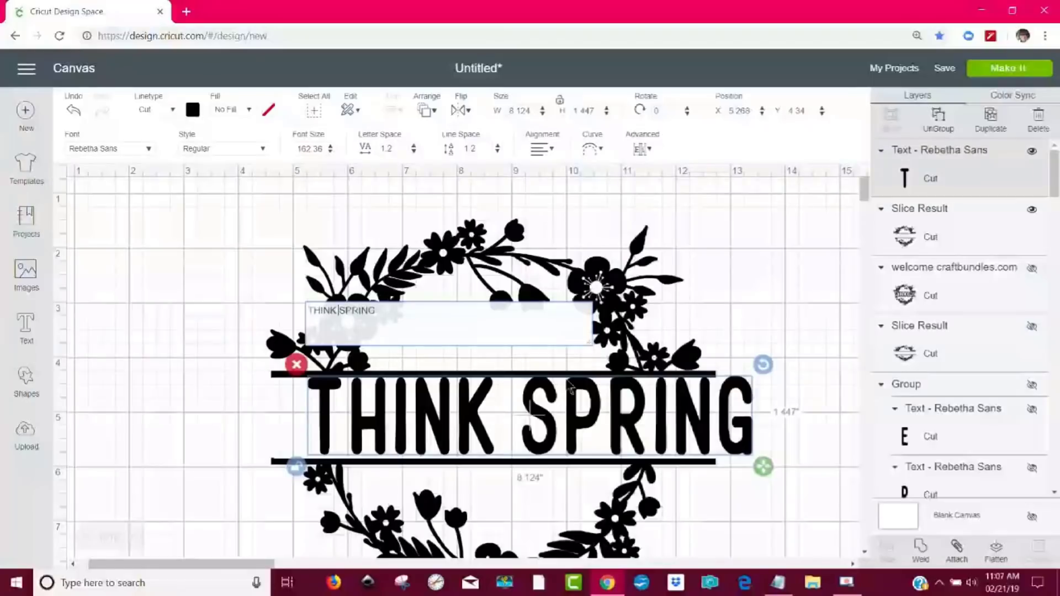
drag(483, 436, 450, 432)
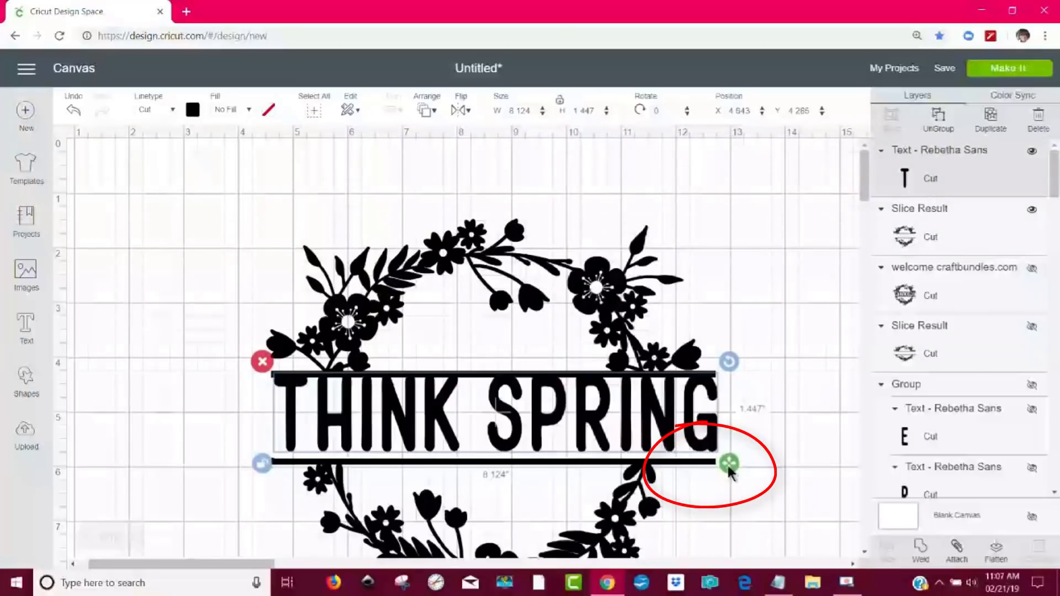
drag(728, 473, 727, 478)
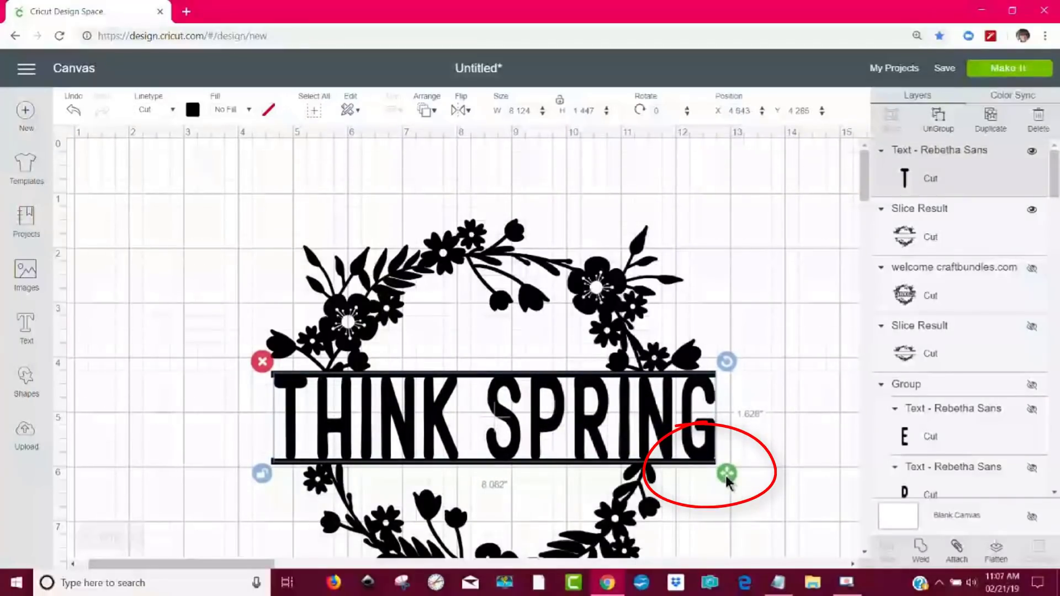
click(810, 463)
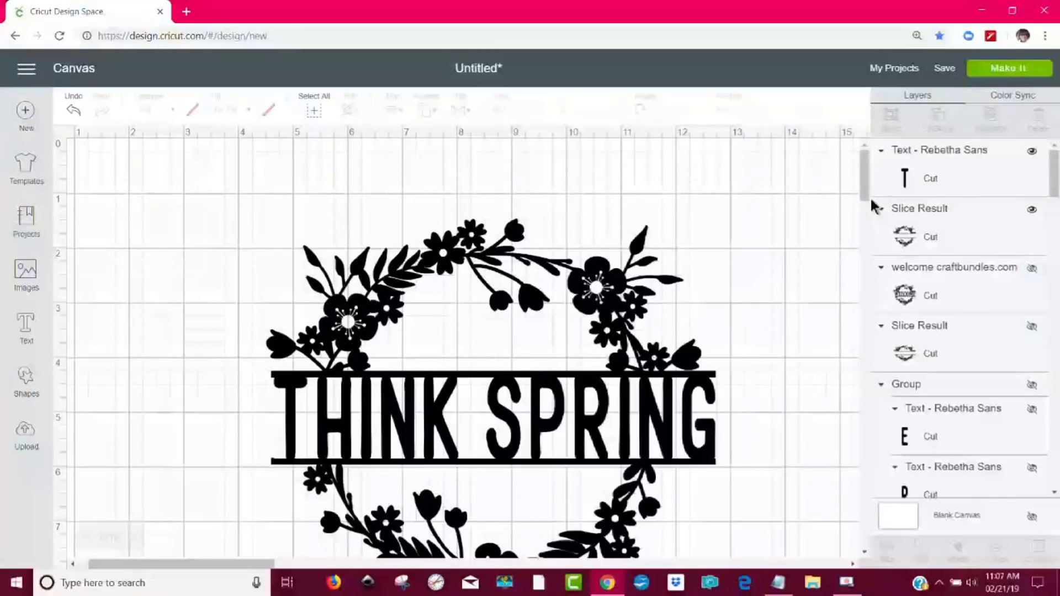
Step: Weld the THINK SPRING lettering to the wreath, preview the welded design on the cutting mat, and return to the canvas
drag(866, 183, 863, 190)
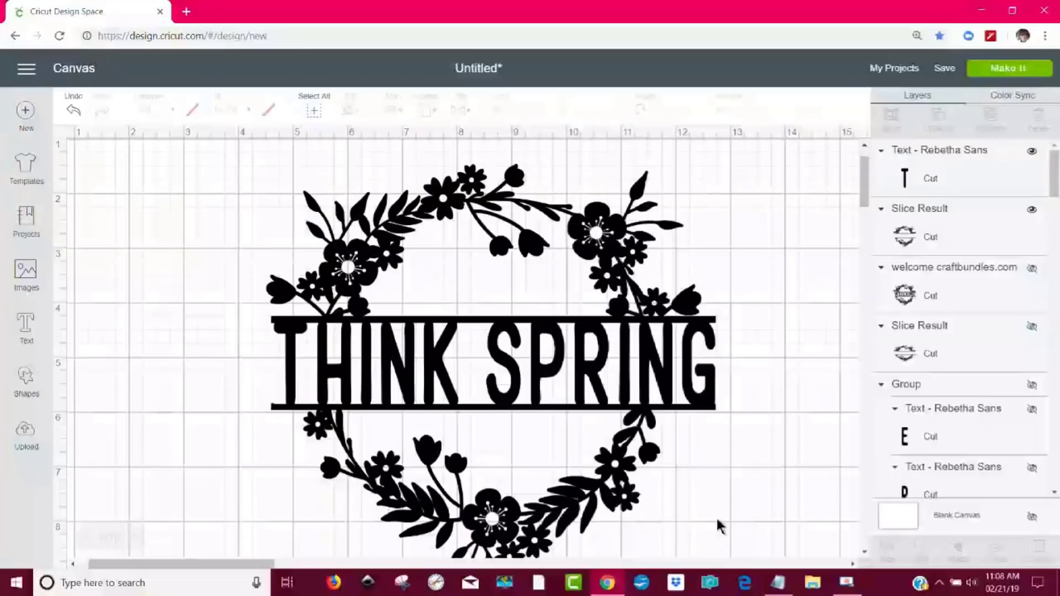
drag(740, 519, 208, 152)
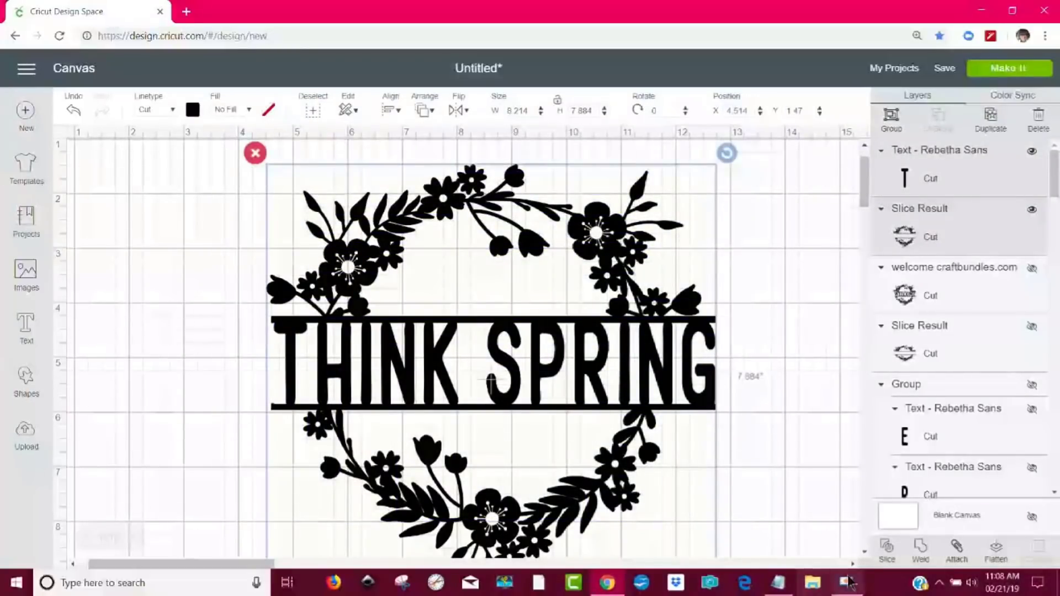
click(920, 548)
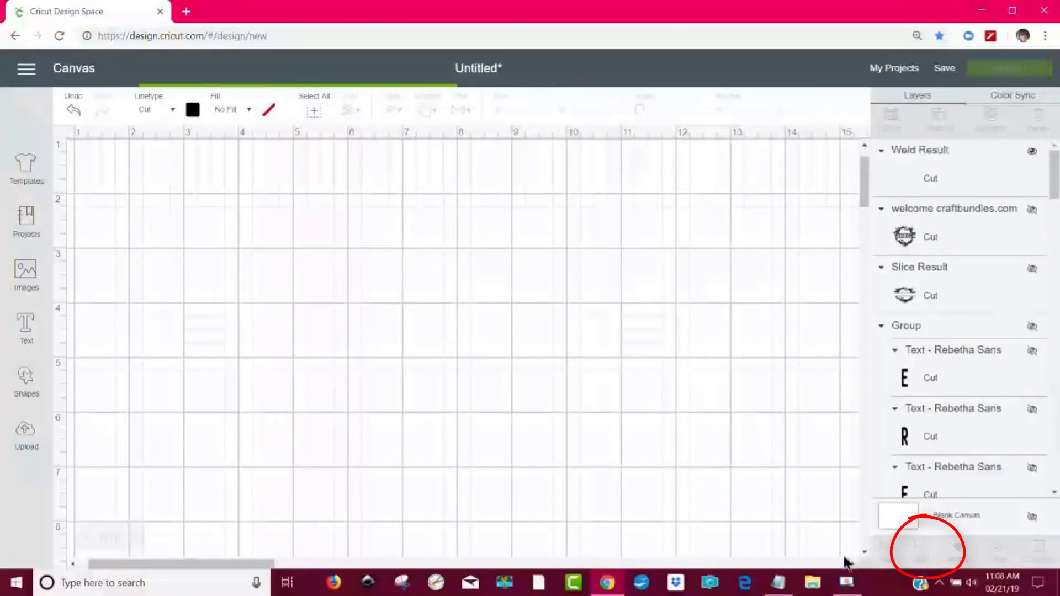
click(1011, 72)
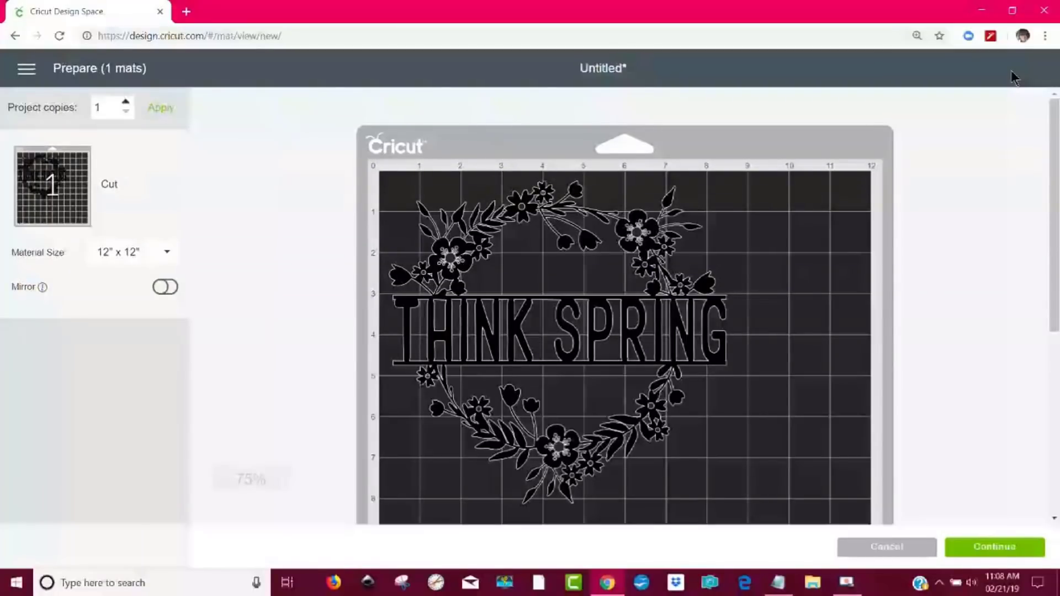
click(880, 552)
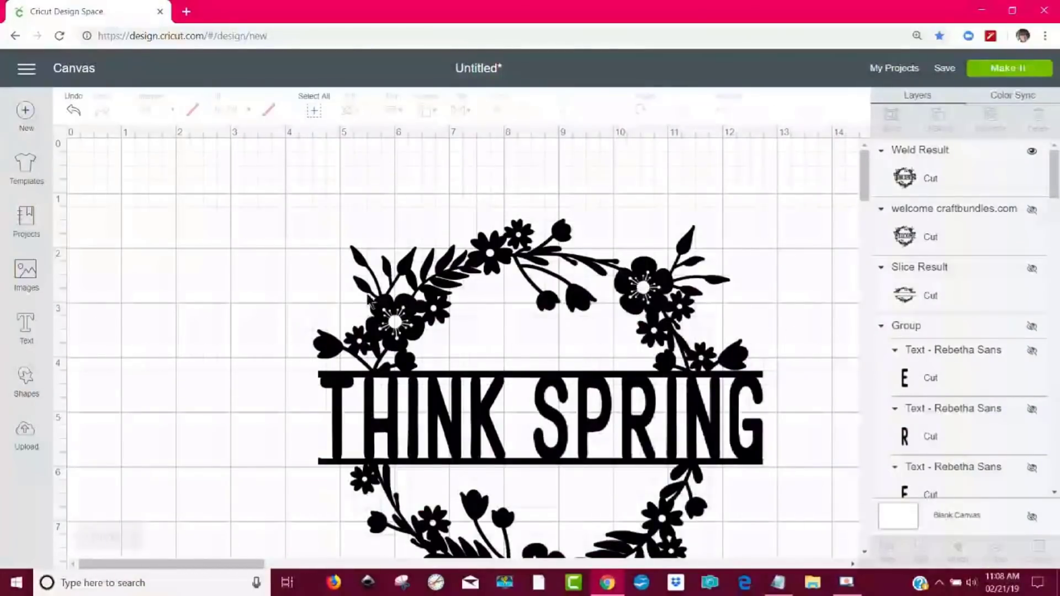
Step: Undo the edits back to the original WELCOME wreath and move it up and left on the canvas, near the origin
click(73, 111)
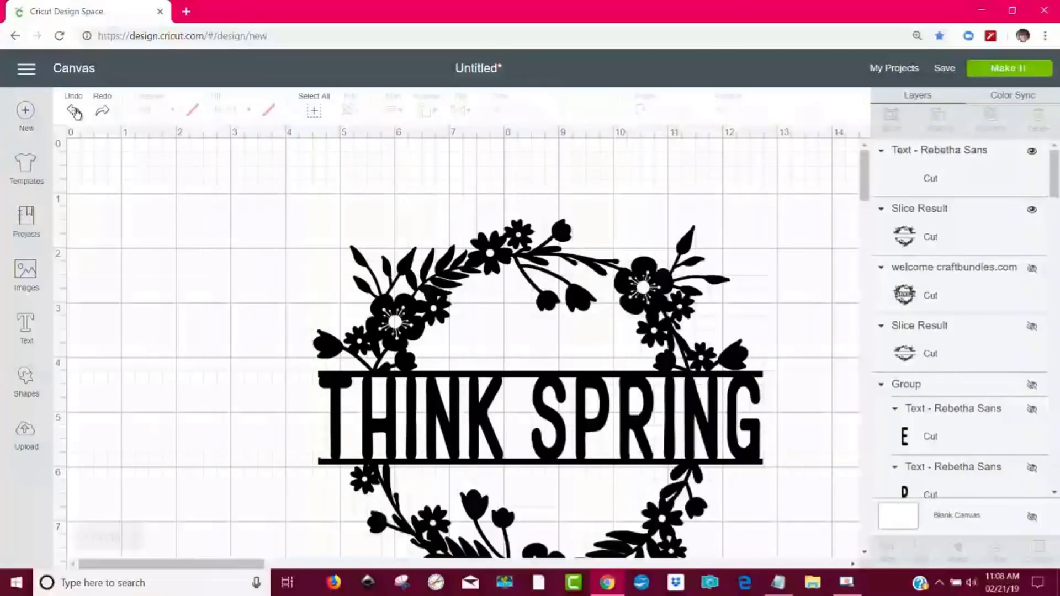
click(74, 111)
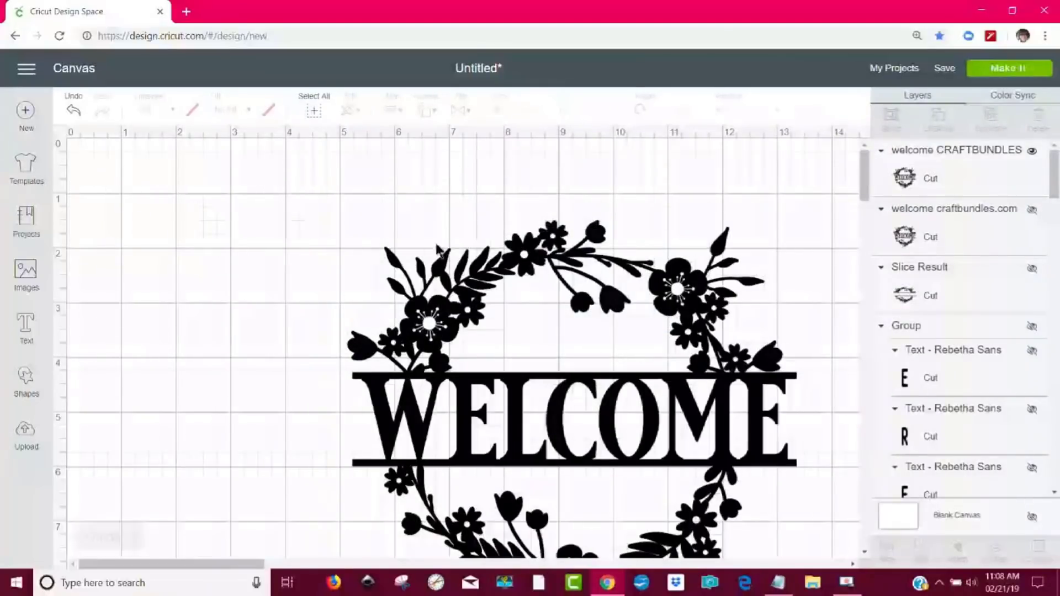
drag(521, 269, 407, 242)
drag(377, 204, 408, 183)
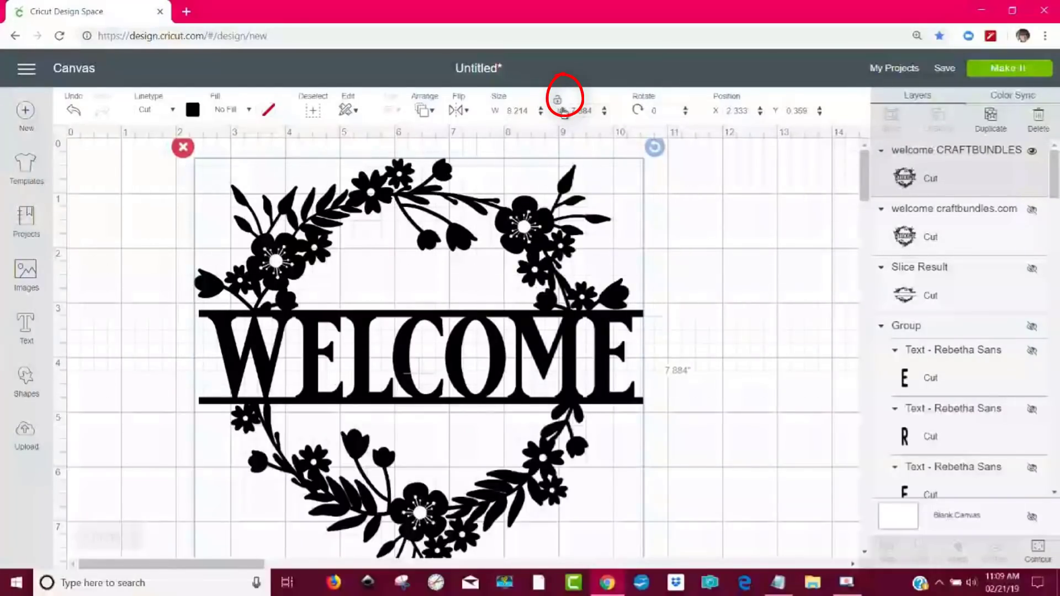
Step: Resize the WELCOME wreath with unlocked proportions to 9.6 inches wide and 6.5 inches high
double_click(592, 112)
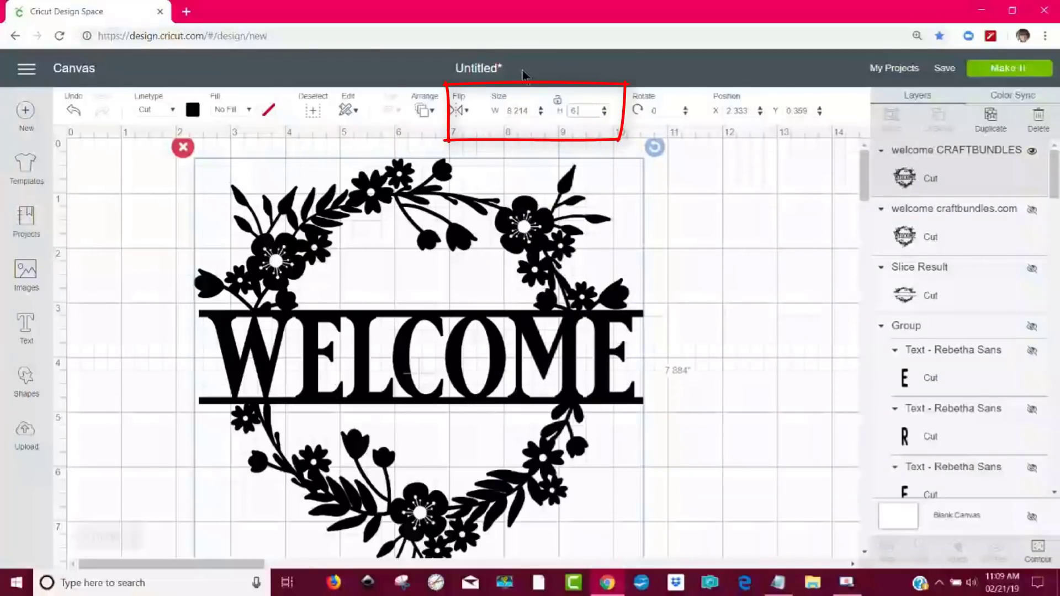
key(Return)
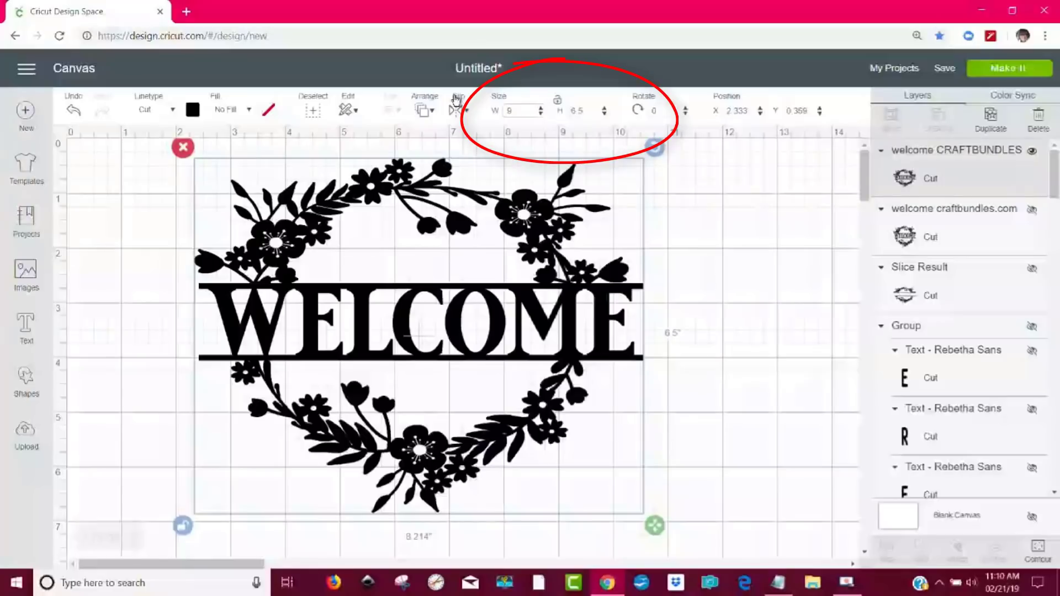
key(Return)
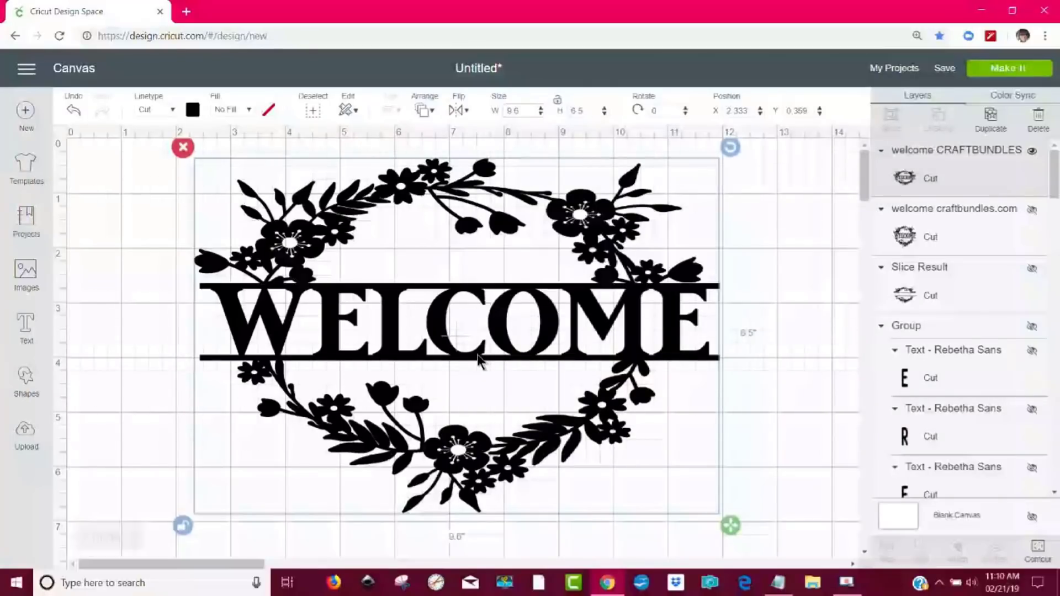
click(165, 345)
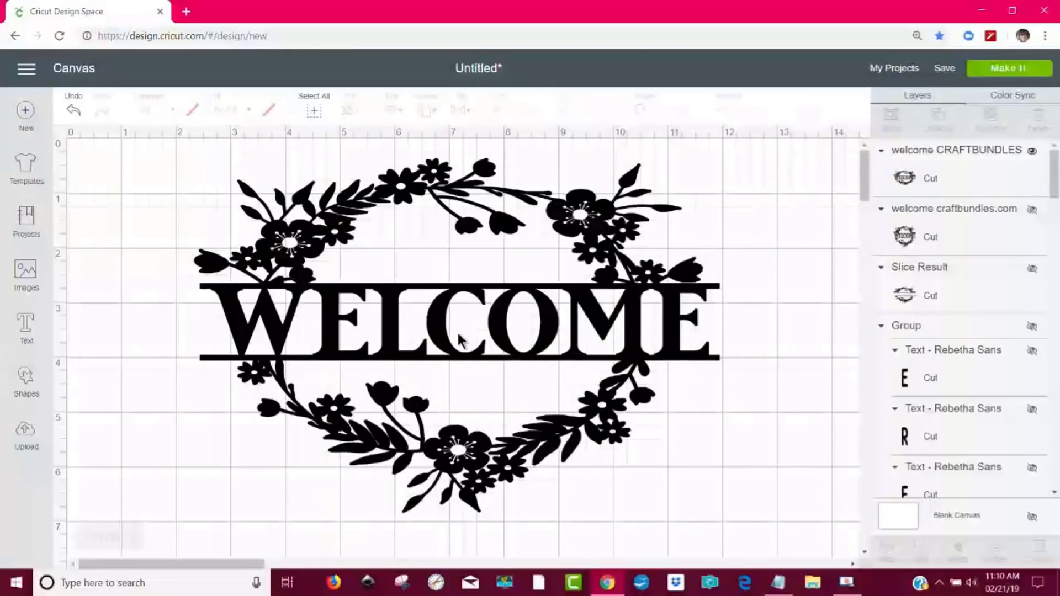
Step: Add a square, unlock its proportions and stretch it into a bar about 8.7 by 1.67 inches
click(23, 381)
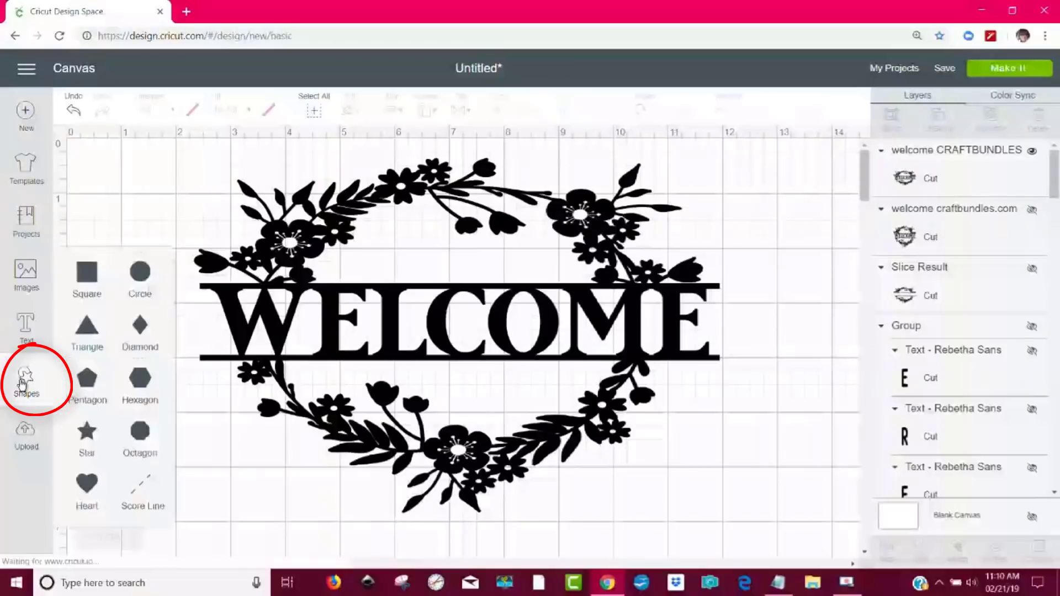
click(88, 273)
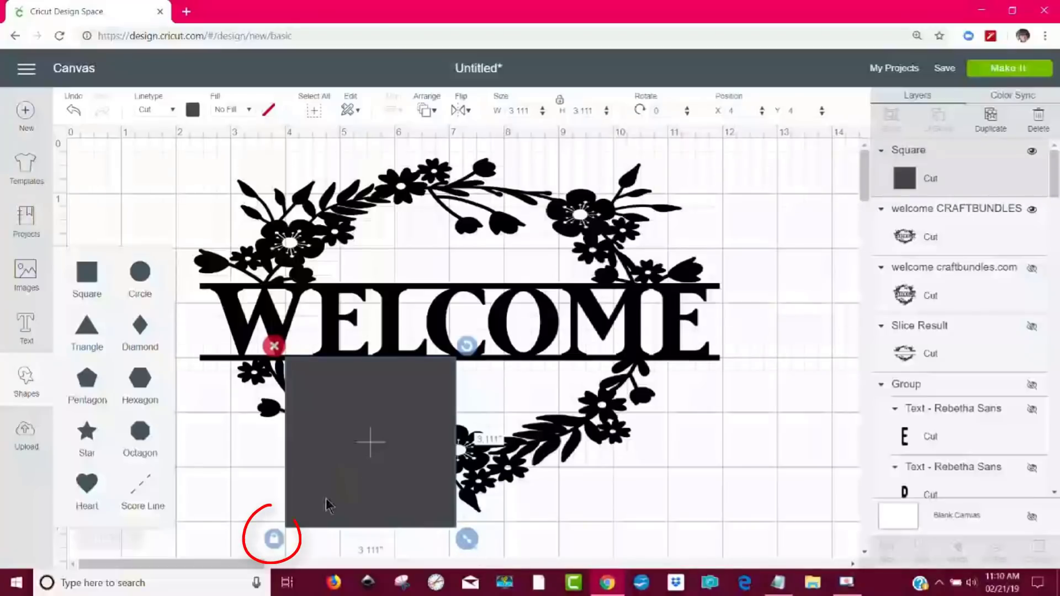
click(274, 541)
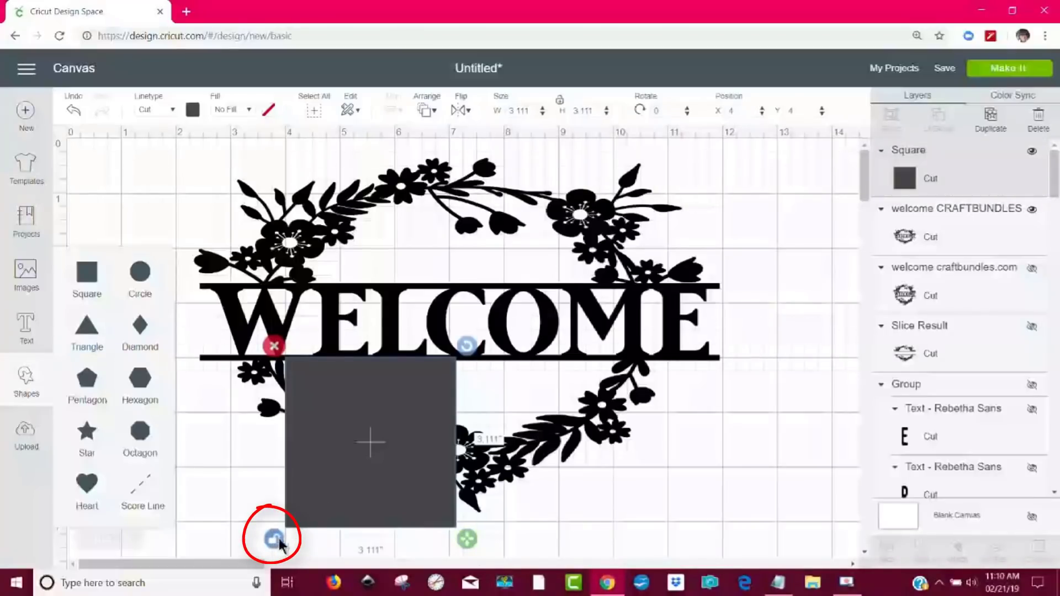
click(465, 547)
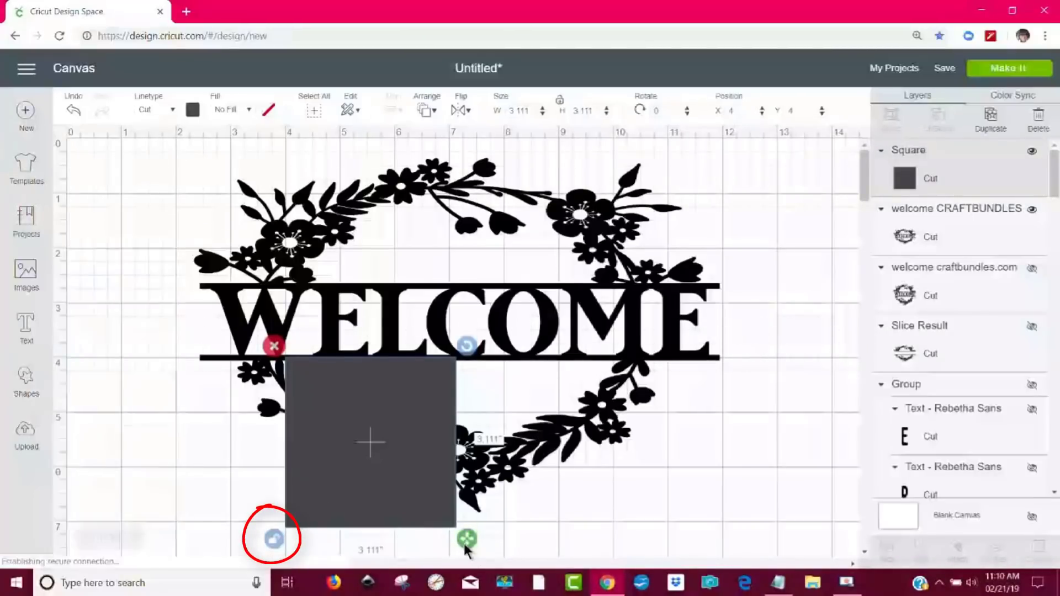
drag(465, 547, 769, 463)
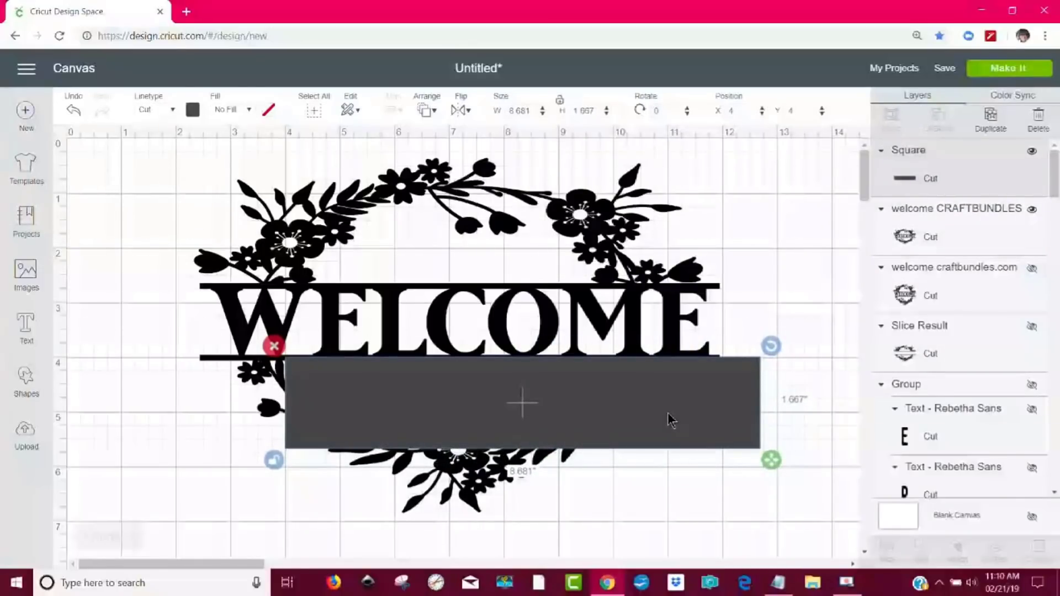
Step: Move the bar over the WELCOME lettering and shrink it to about 8.64 by 1.18 inches between the wreath's lines
drag(669, 419, 584, 341)
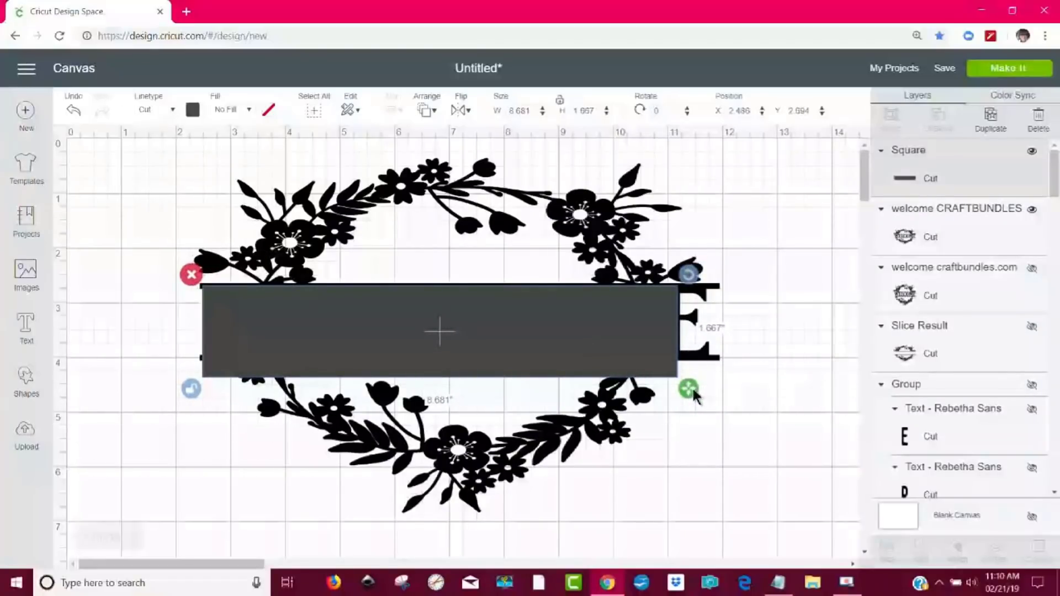
drag(694, 391, 693, 368)
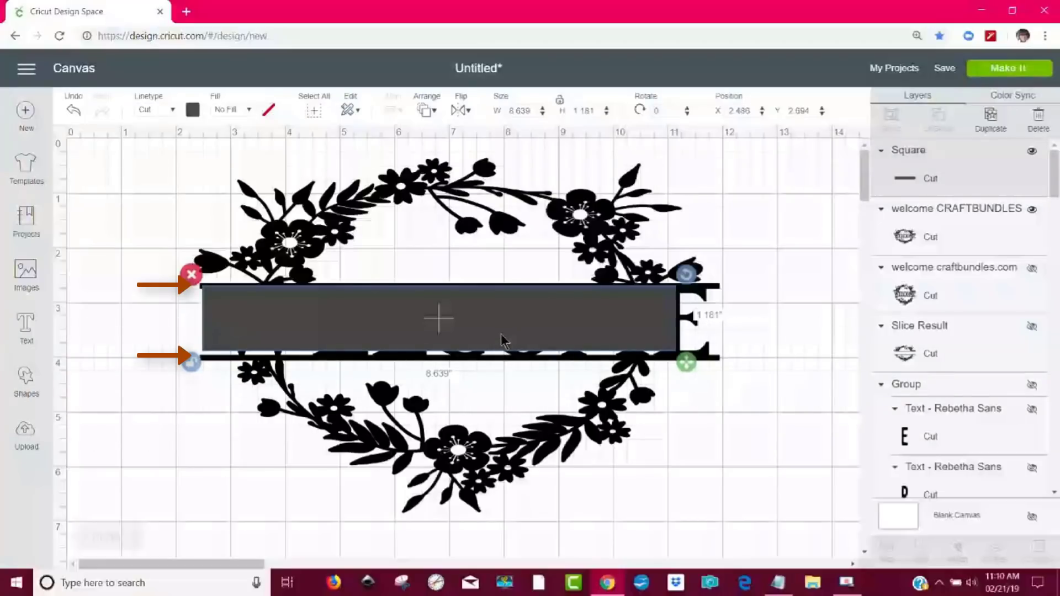
drag(501, 334, 501, 337)
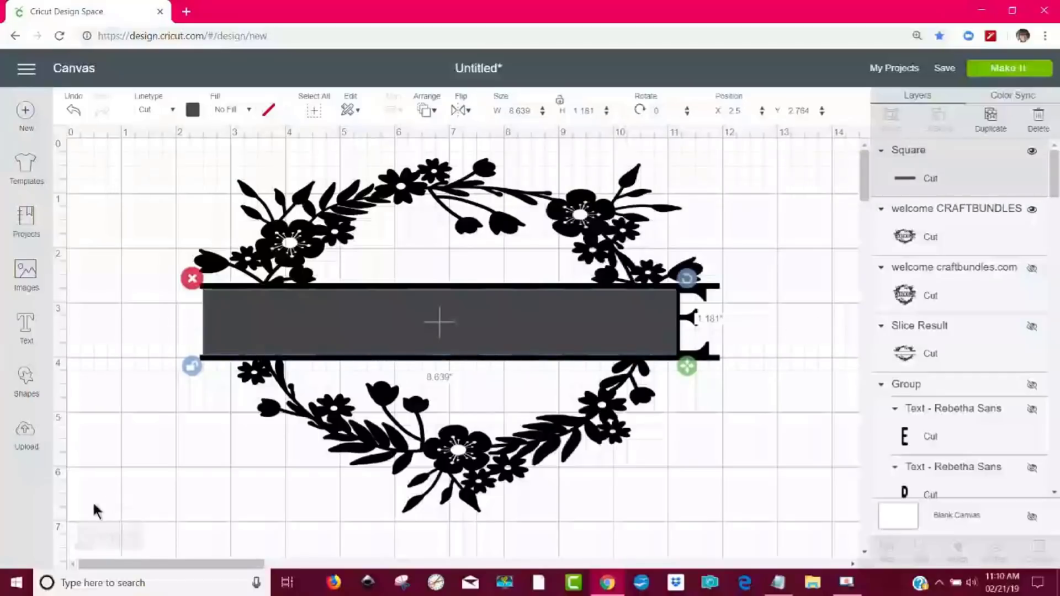
Step: Nudge the bar and enlarge it to about 9.4 by 1.21 inches, covering the lettering out to the right end of the wreath's lines
click(133, 539)
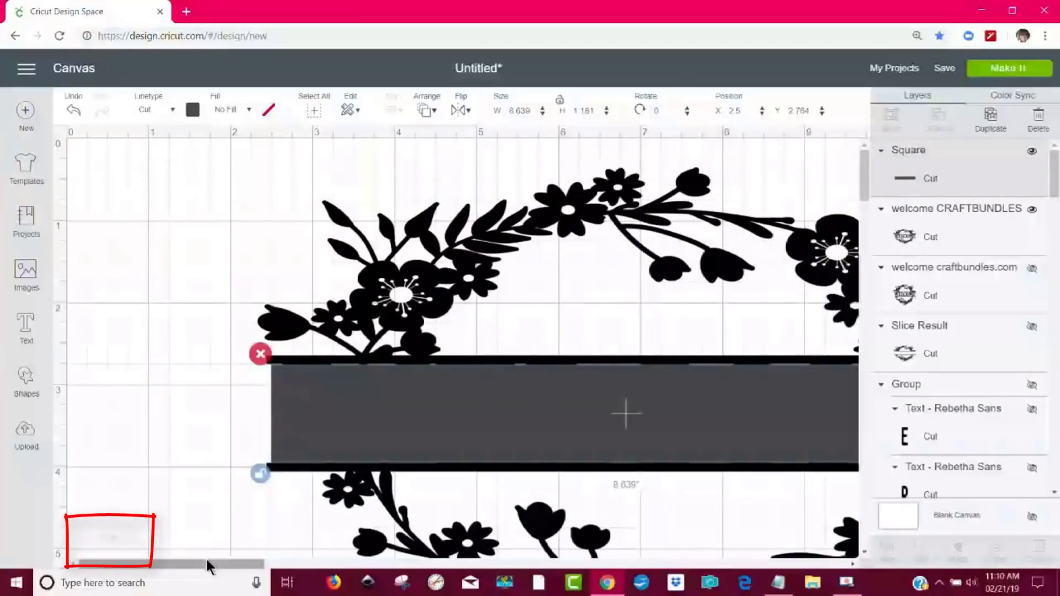
drag(209, 563, 313, 549)
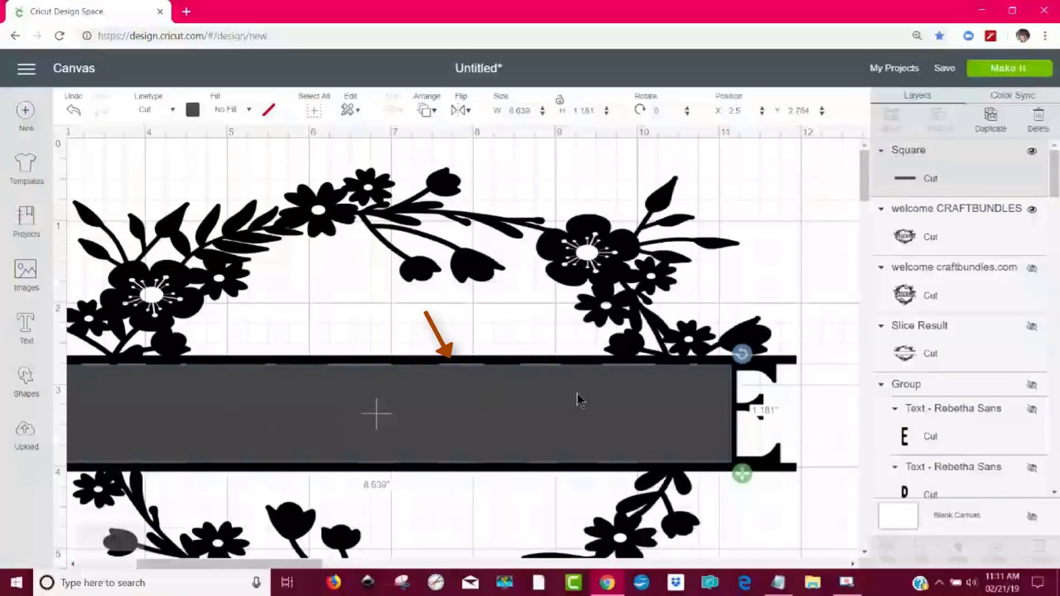
drag(653, 422, 659, 420)
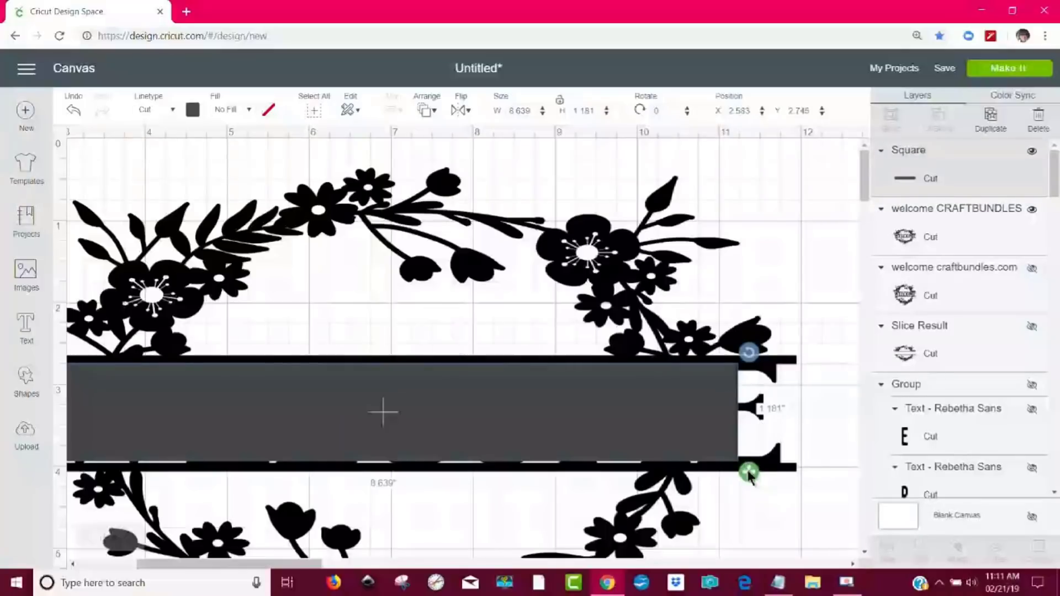
drag(746, 469, 809, 473)
mouse_move(286, 564)
mouse_down()
mouse_move(252, 571)
mouse_move(298, 569)
mouse_up()
click(745, 547)
click(688, 492)
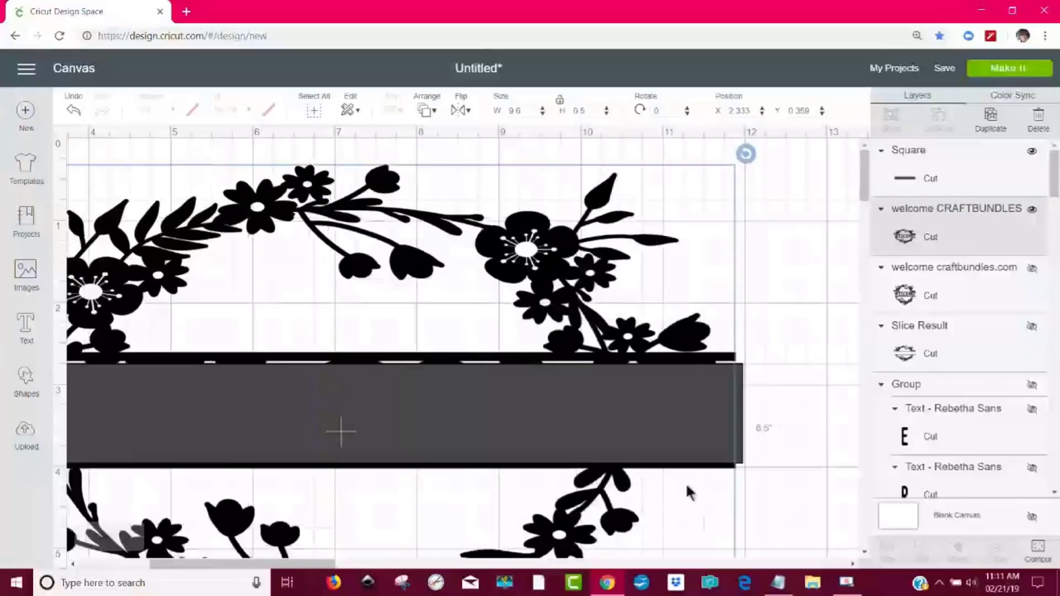
drag(689, 491, 651, 419)
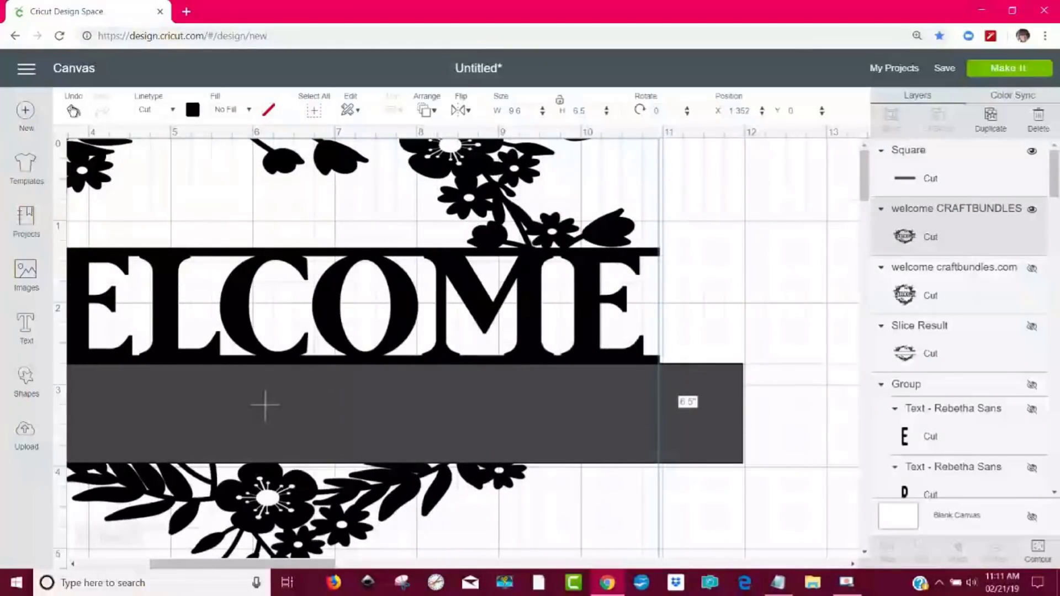
click(73, 110)
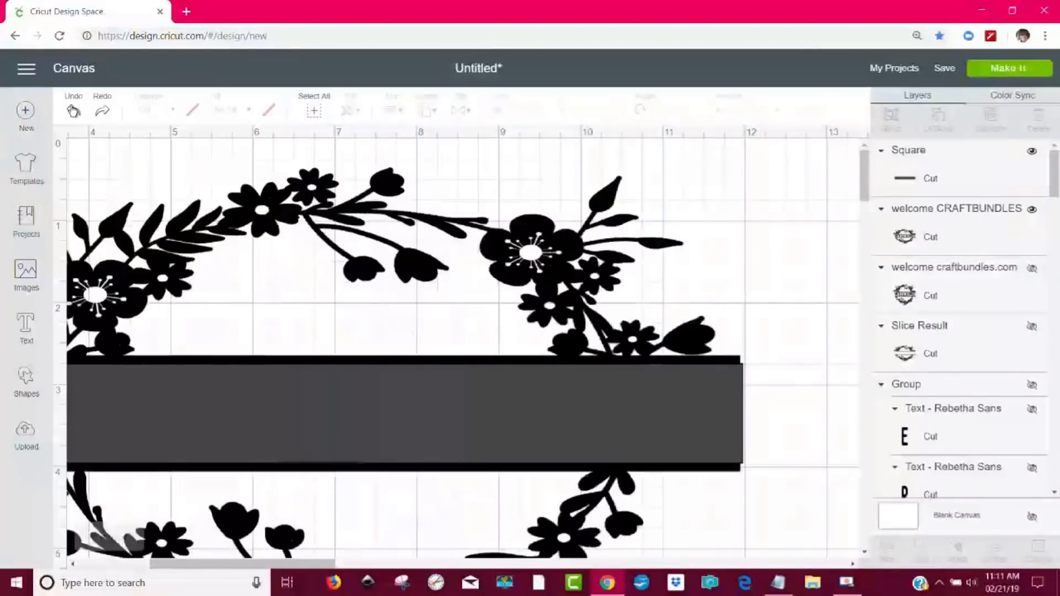
Step: Select the bar together with the WELCOME wreath and slice them
click(451, 435)
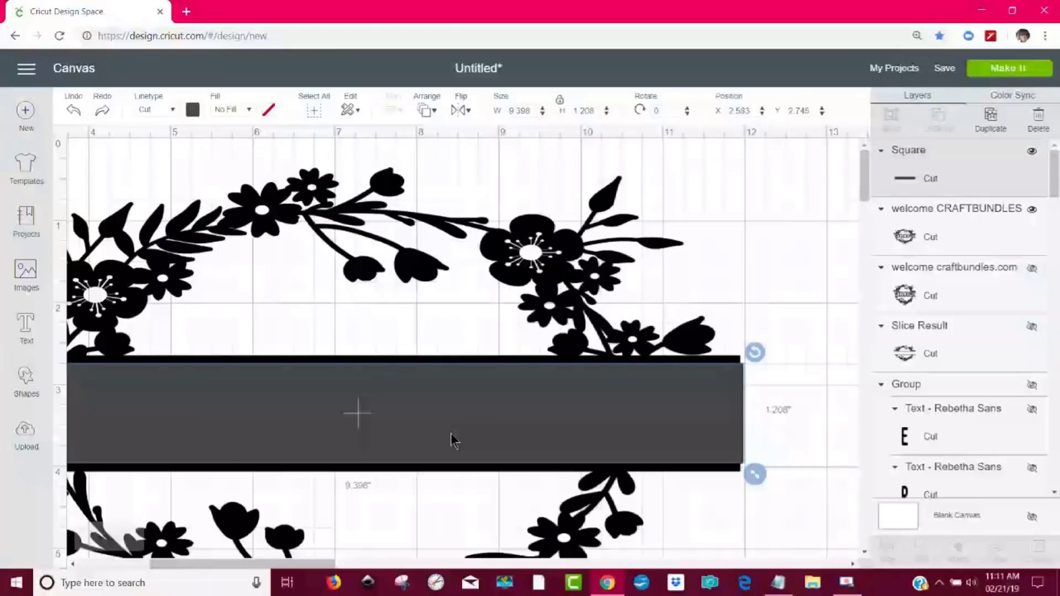
shift+click(538, 282)
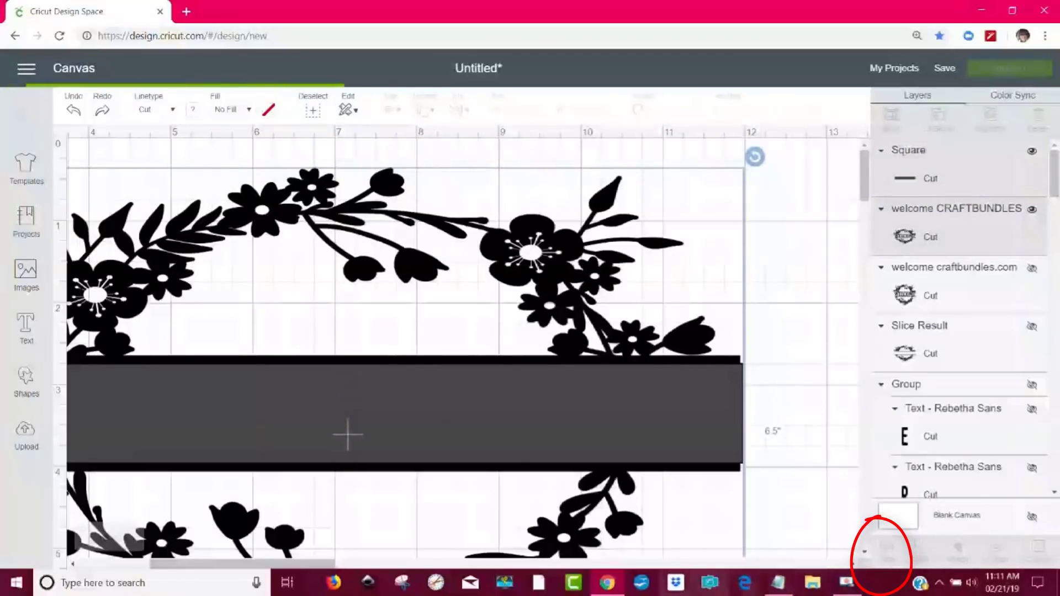
click(887, 550)
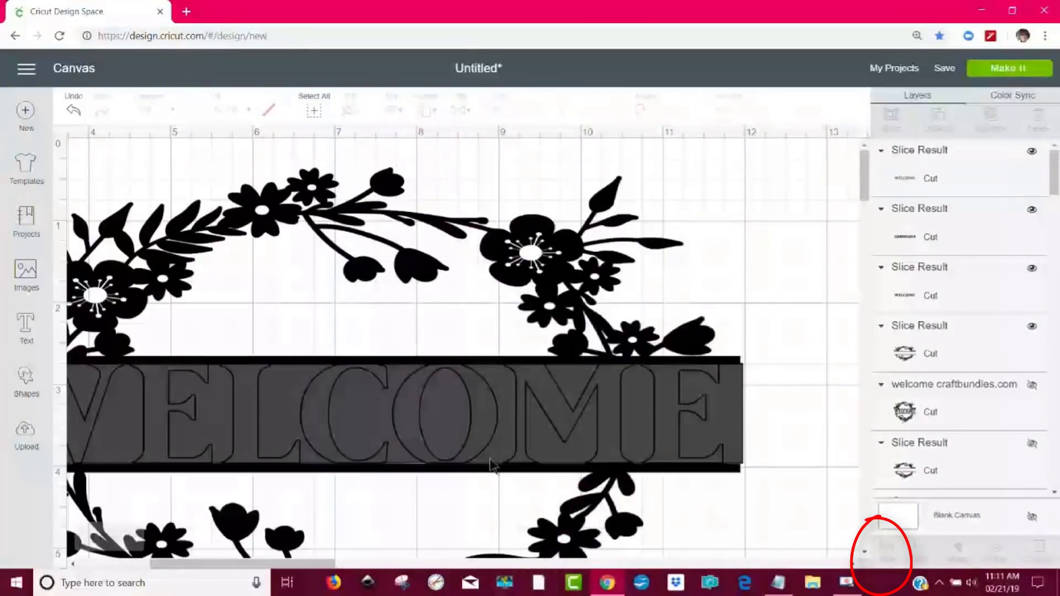
Step: Pull the sliced bar and WELCOME lettering pieces away from the wreath and delete them
drag(486, 419, 766, 373)
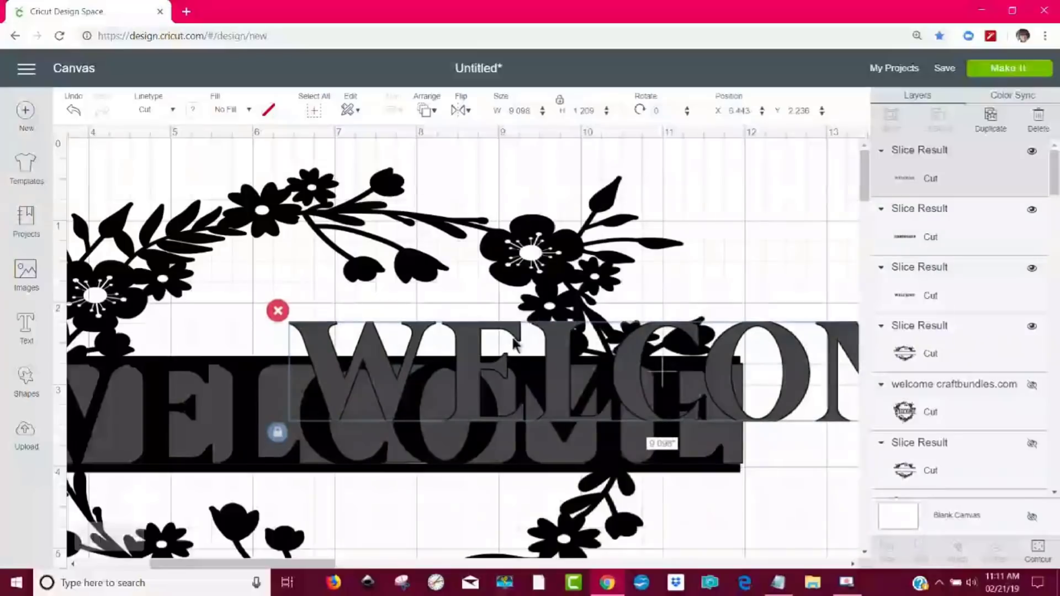
click(277, 309)
drag(381, 407, 612, 394)
click(200, 335)
drag(241, 433, 513, 375)
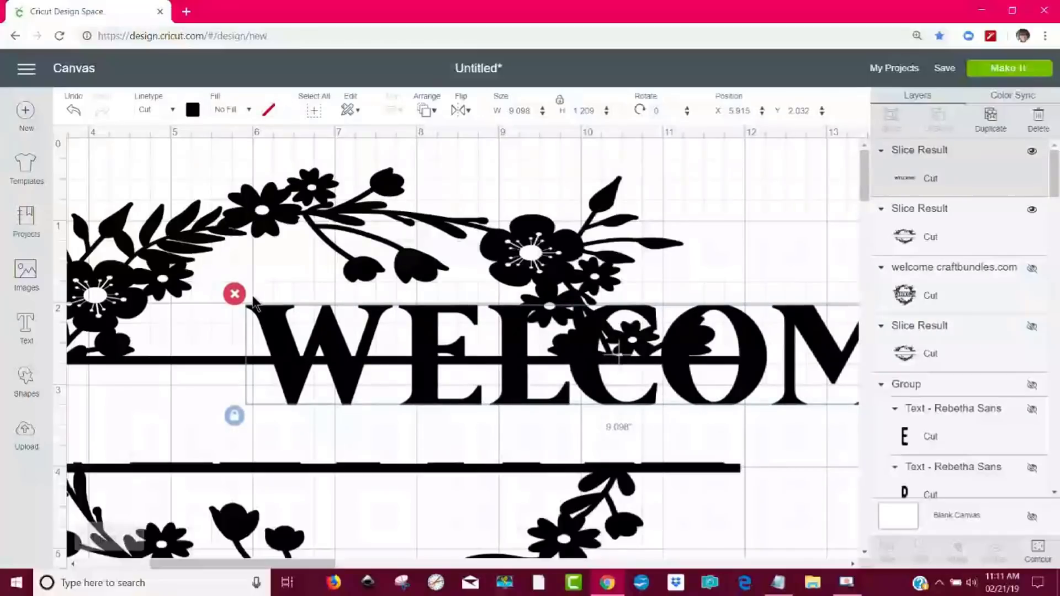
click(236, 294)
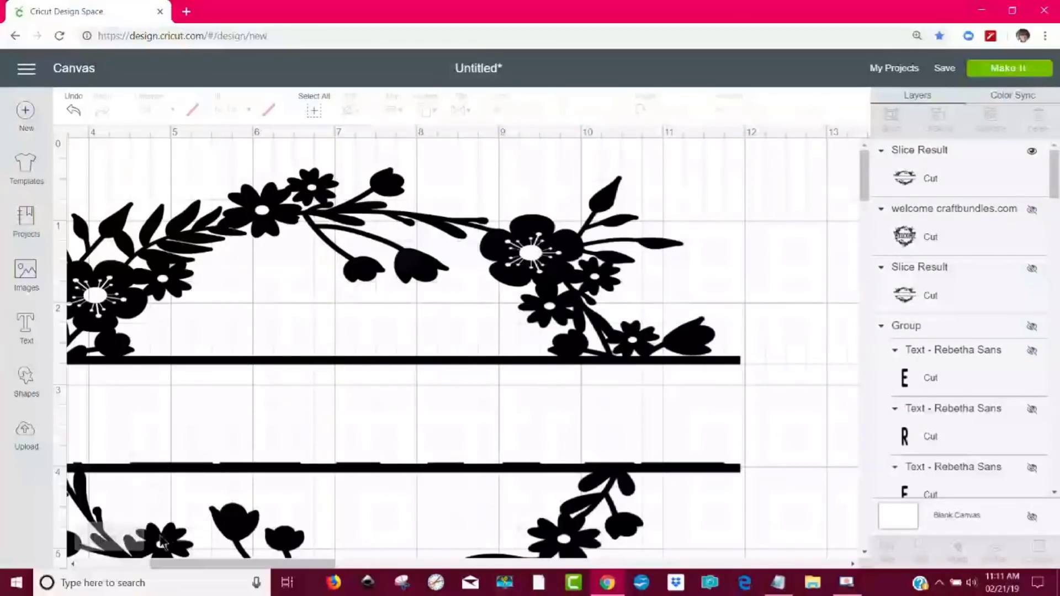
Step: Examine the wreath's lower line up close for leftover bits of the sliced lettering
click(132, 539)
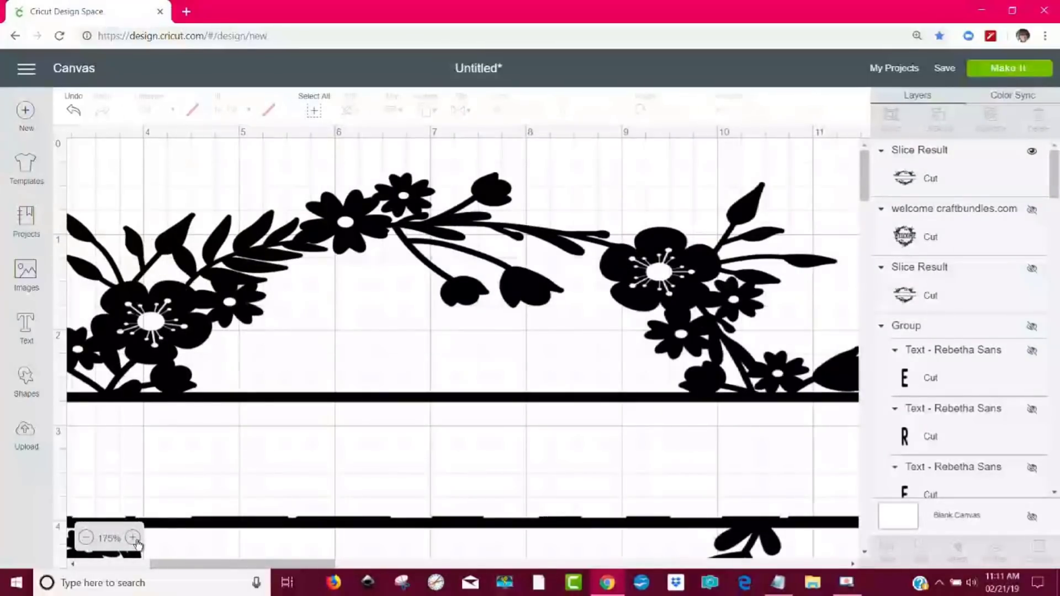
click(132, 538)
scroll(342, 489, down, 5)
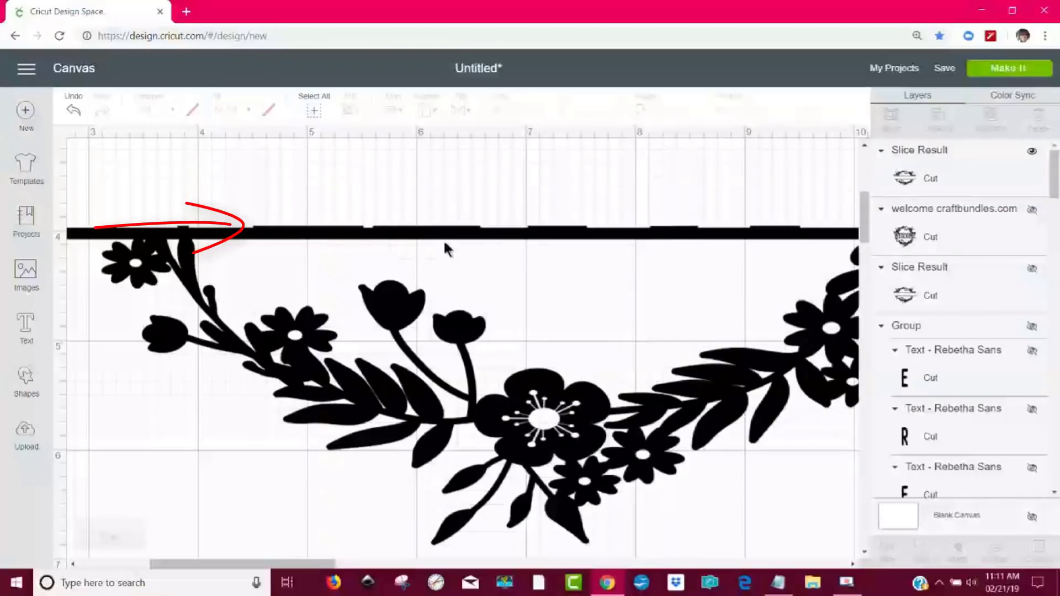
mouse_move(289, 561)
mouse_down()
mouse_move(272, 558)
mouse_move(364, 563)
mouse_move(305, 566)
mouse_up()
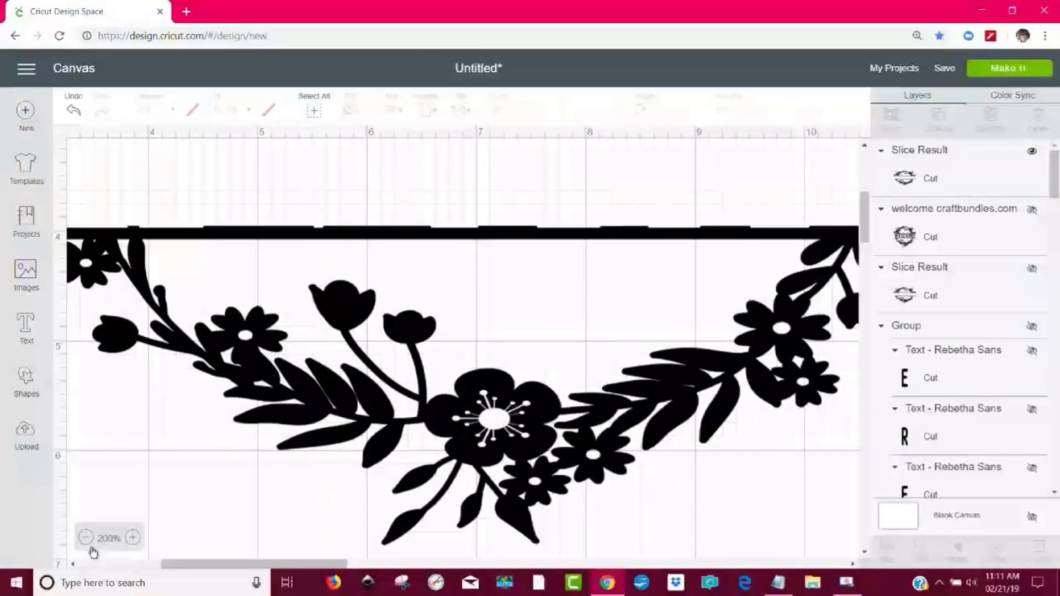
Step: Add a square shape to the canvas for trimming the bumps on the wreath's lower line
click(86, 538)
click(86, 538)
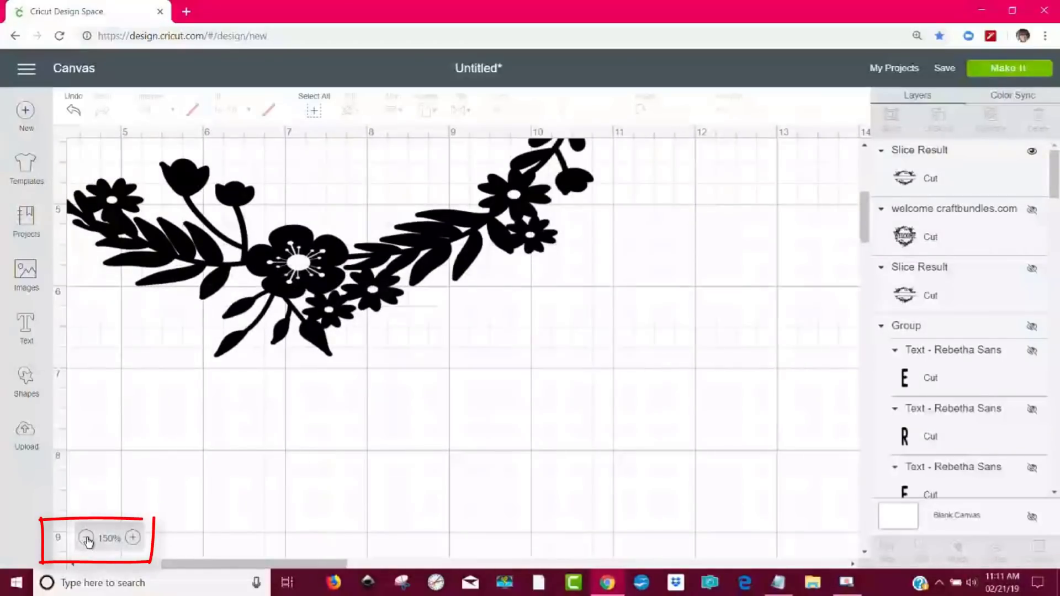
drag(866, 225, 866, 206)
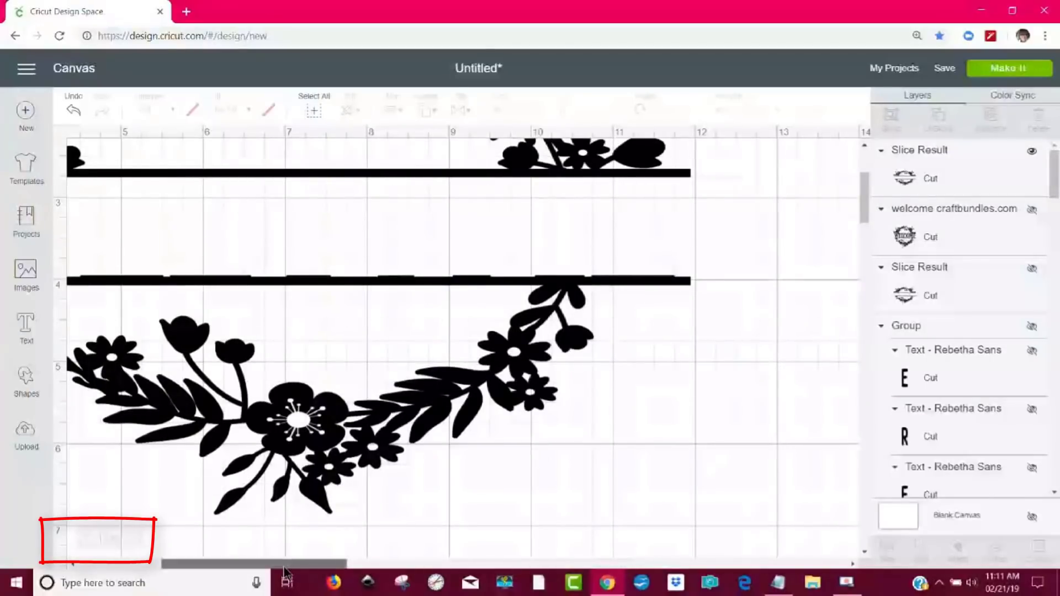
drag(279, 564, 235, 565)
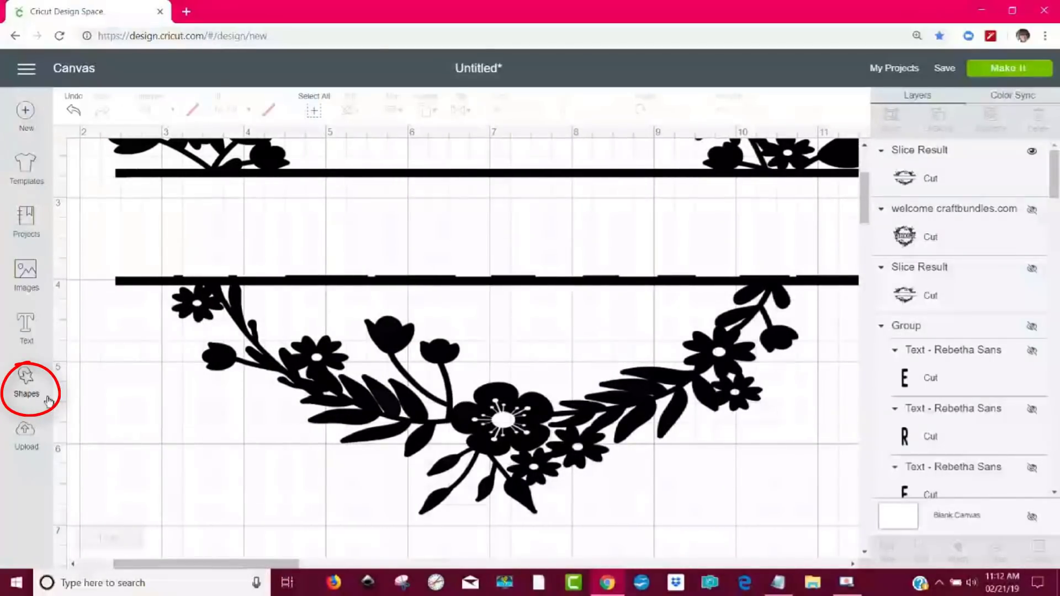
click(24, 383)
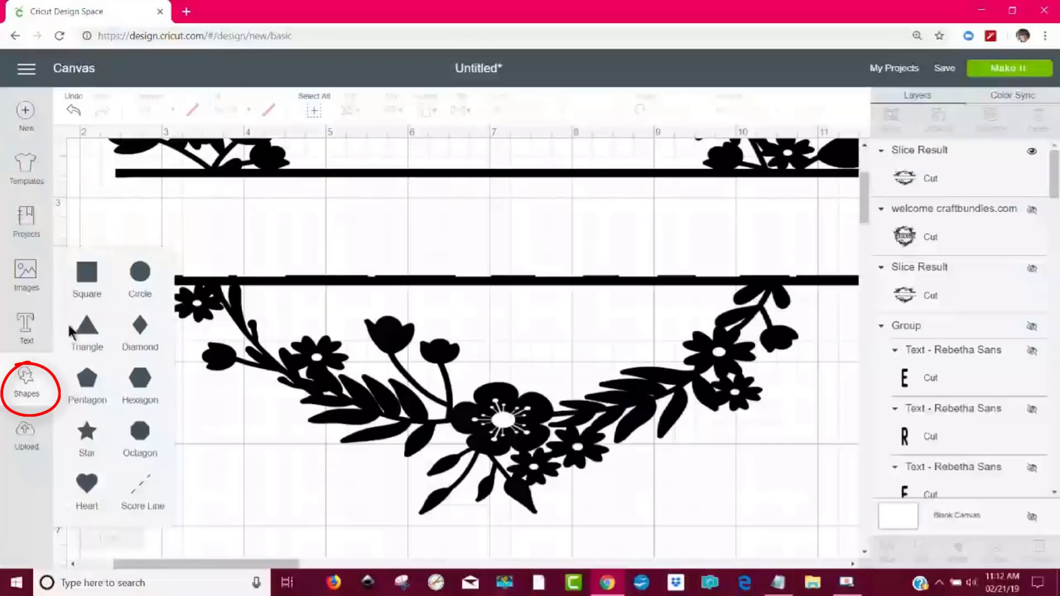
click(89, 282)
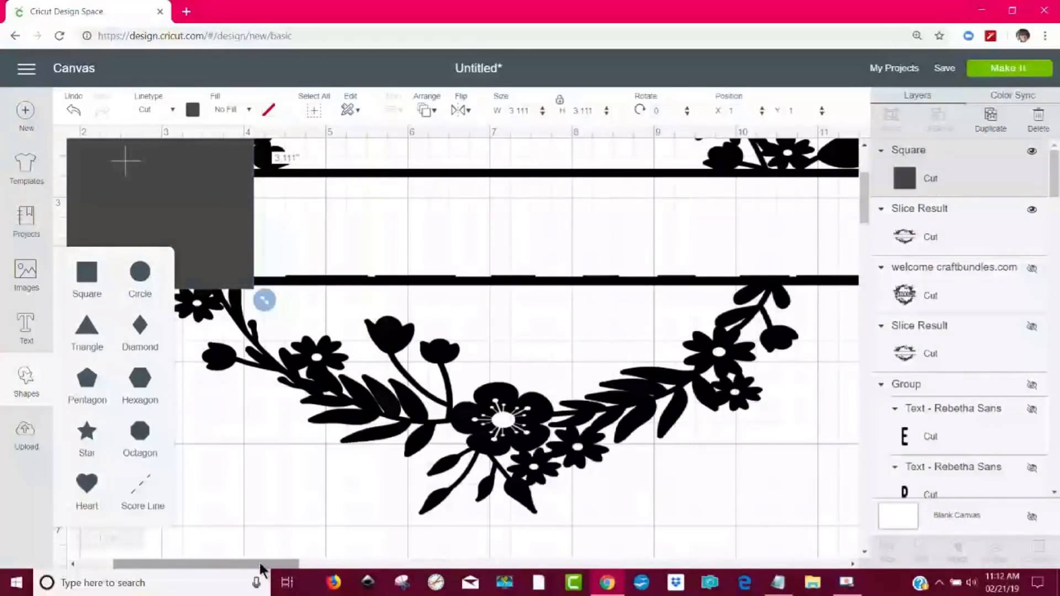
Step: Move the square over the wreath's lower line and reshape it into a bar about 3.54 by 1.32 inches
drag(246, 565, 261, 567)
click(246, 473)
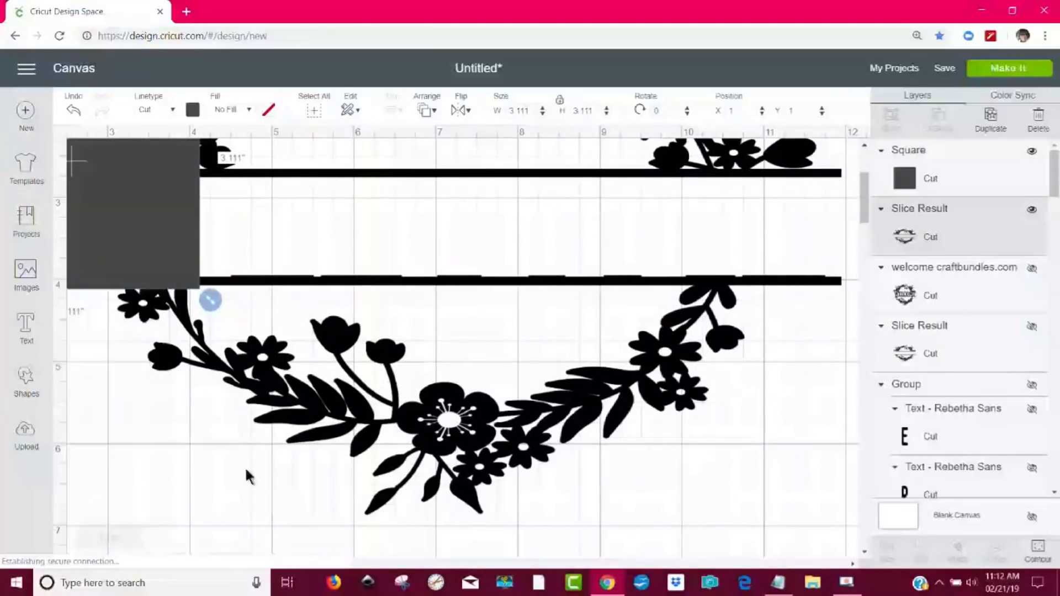
click(162, 205)
drag(164, 207, 251, 331)
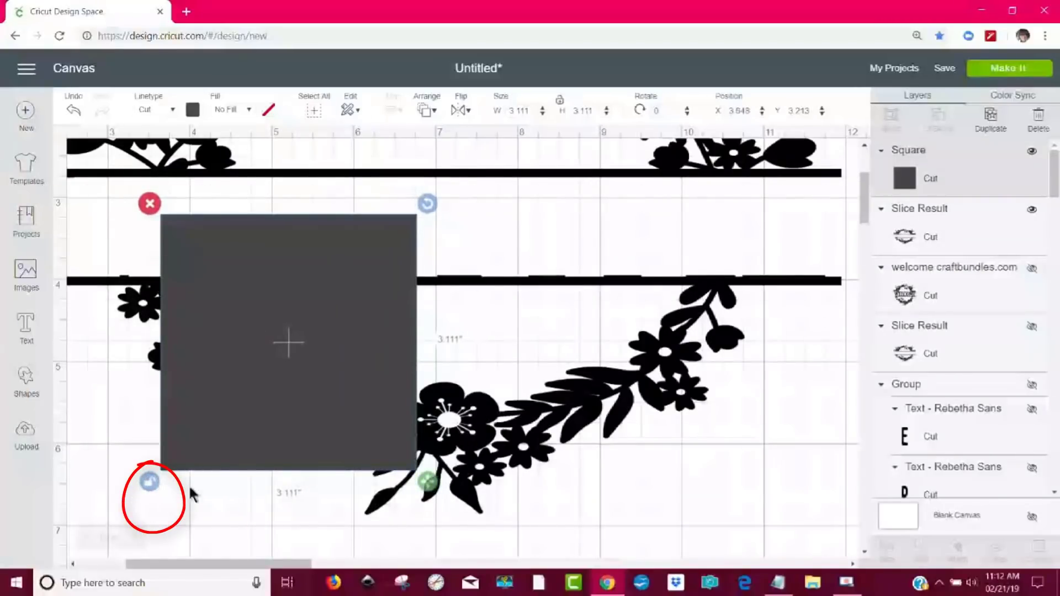
drag(427, 482, 462, 335)
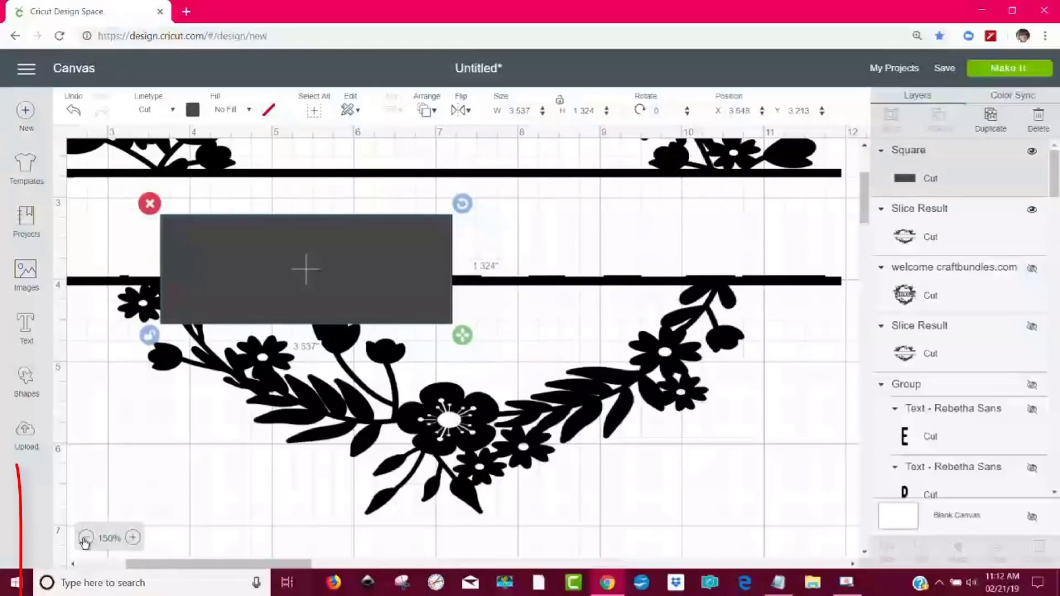
Step: Move the bar to the left end of the wreath's lines and stretch it across to the right end
click(86, 539)
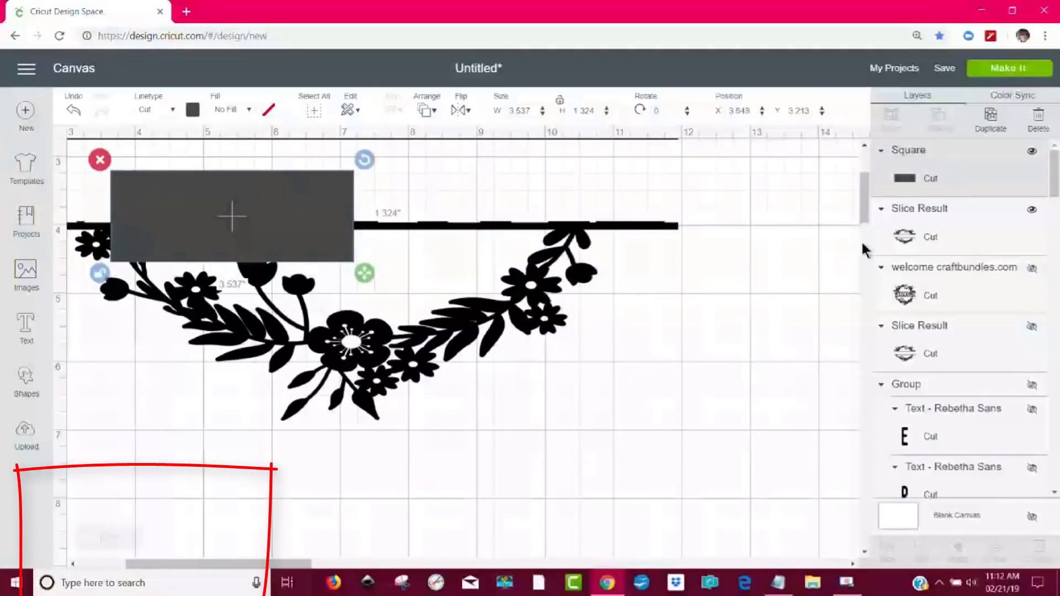
drag(868, 212, 867, 199)
drag(199, 563, 160, 572)
drag(351, 337, 262, 303)
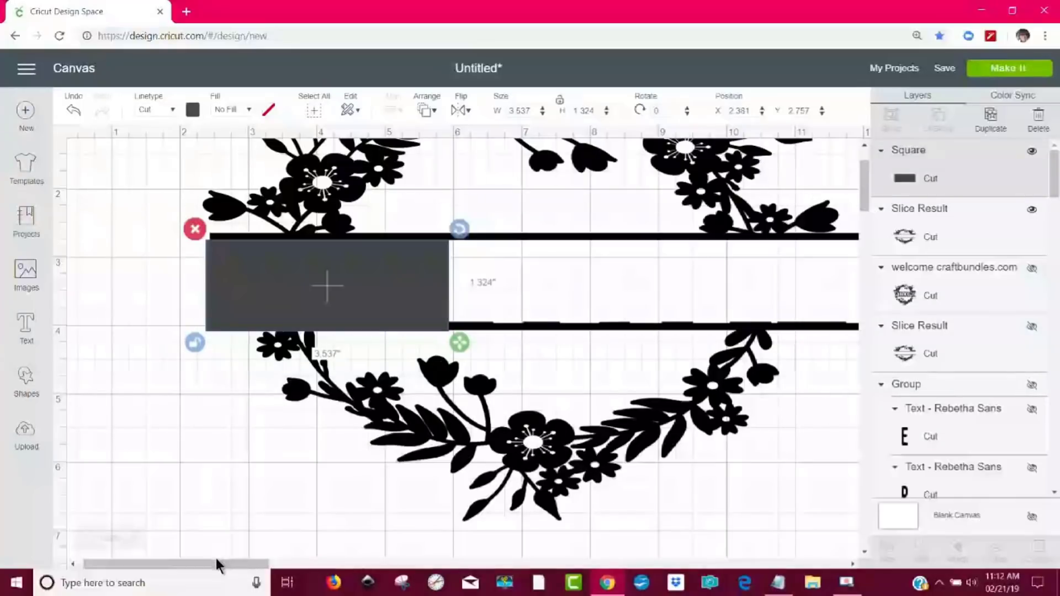
drag(218, 564, 234, 565)
drag(390, 344, 815, 330)
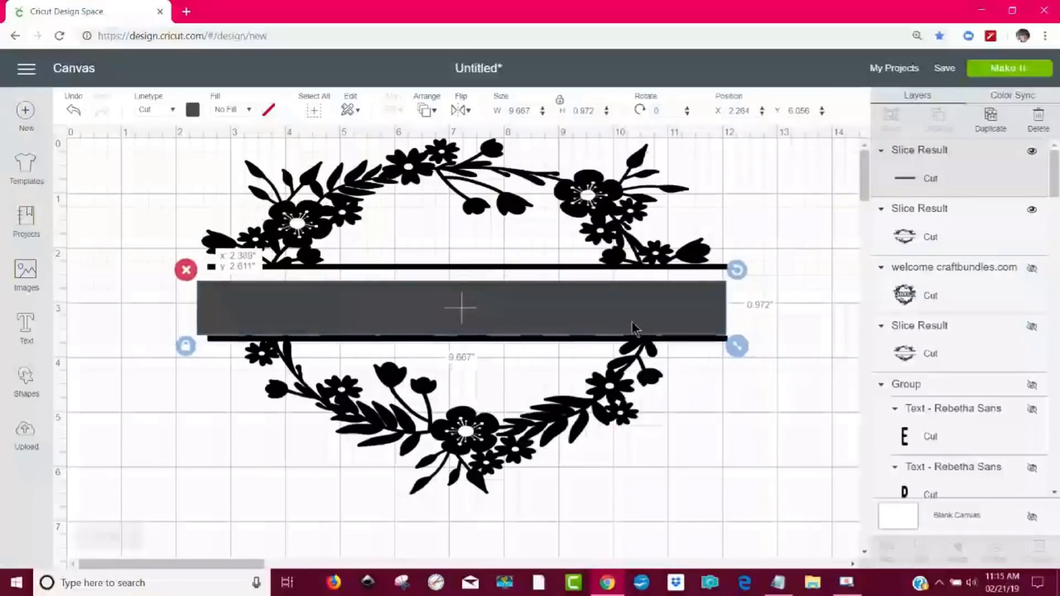
Step: Nudge the bar down onto the bumps along the wreath's lower line, then slice it with the wreath
drag(632, 321, 632, 324)
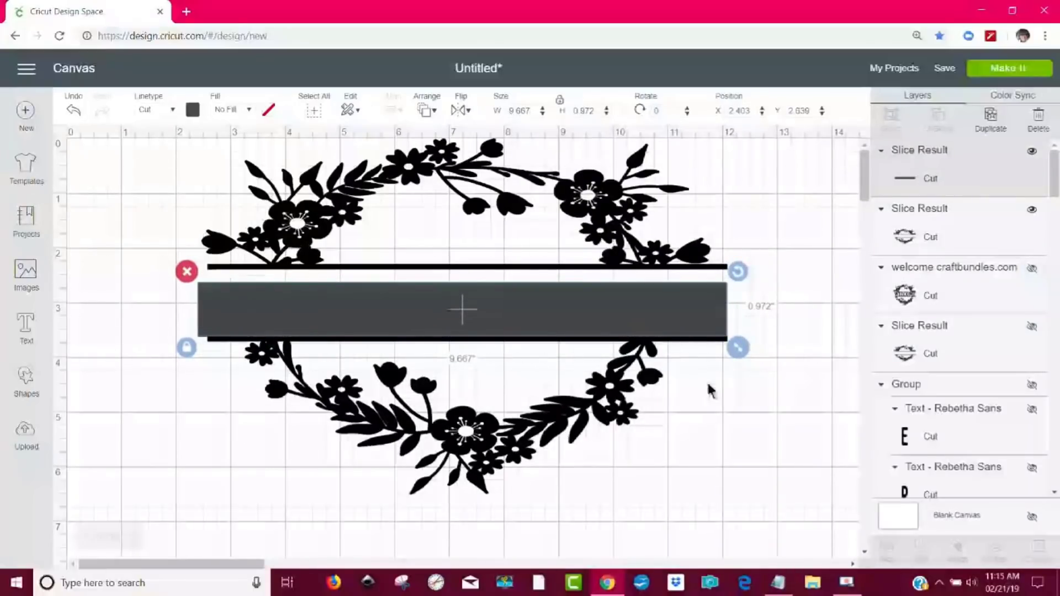
click(770, 490)
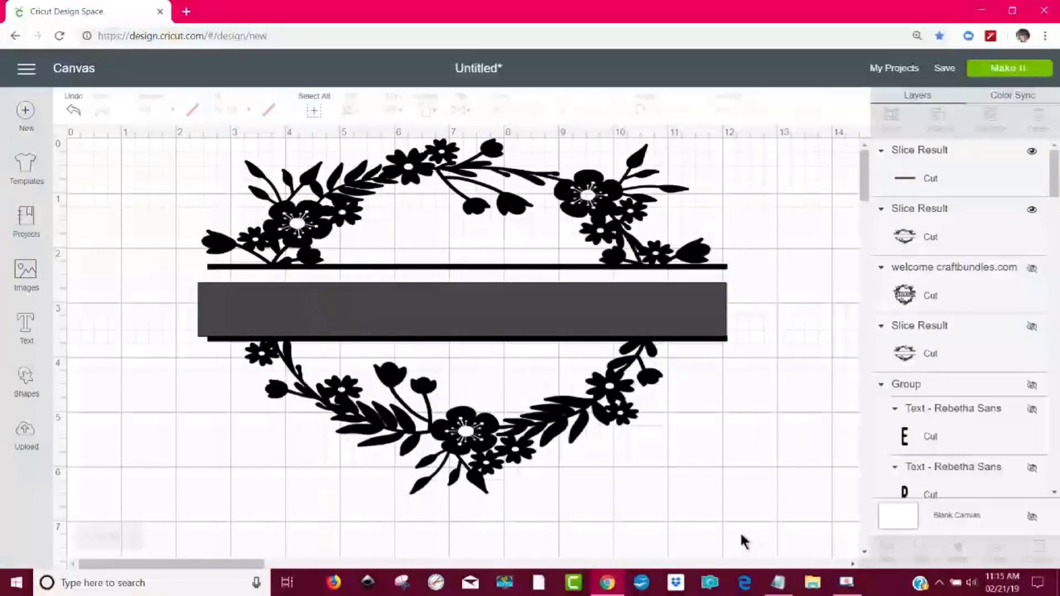
click(698, 321)
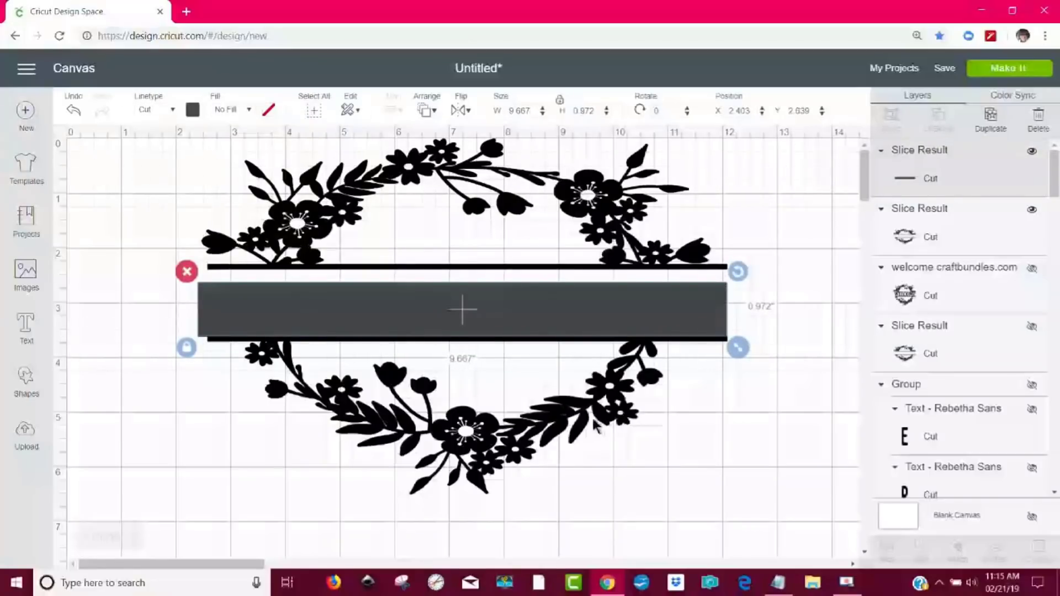
shift+click(532, 451)
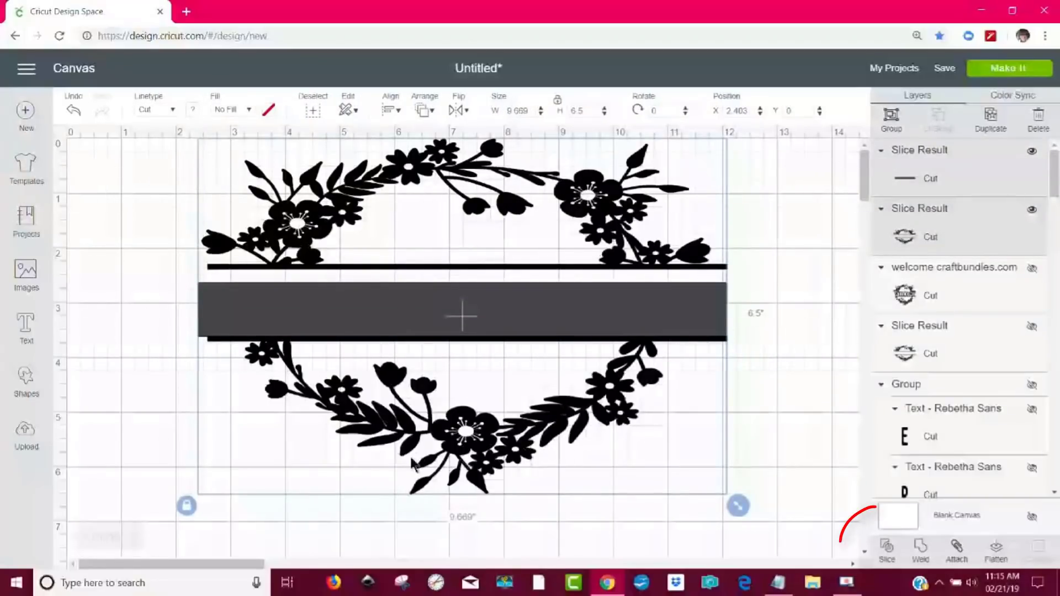
click(887, 552)
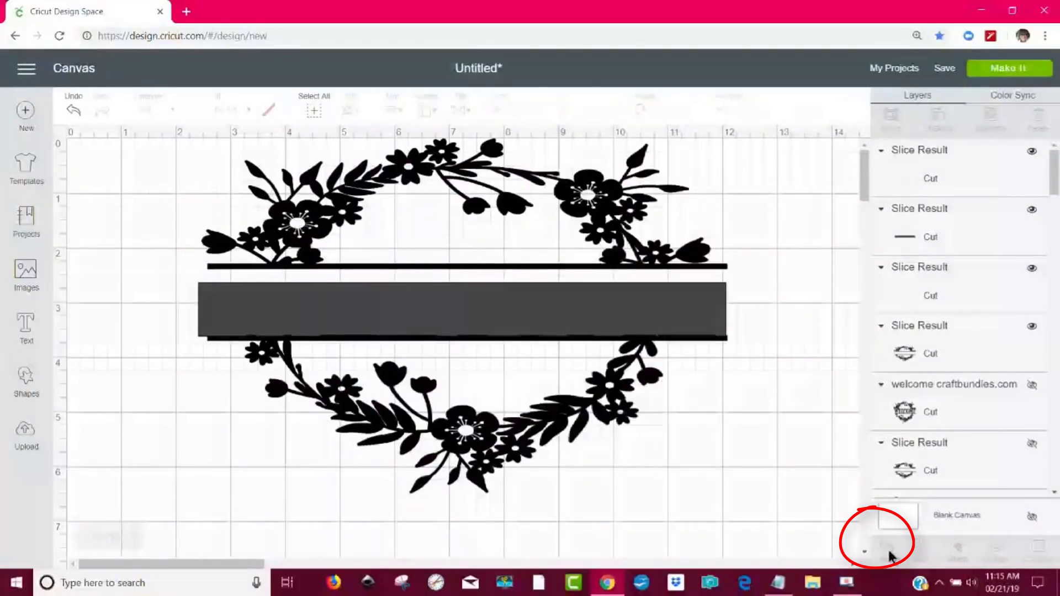
Step: Delete the sliced bar and pull the two thin slivers away from the lower line to delete them
drag(438, 320, 428, 511)
click(176, 449)
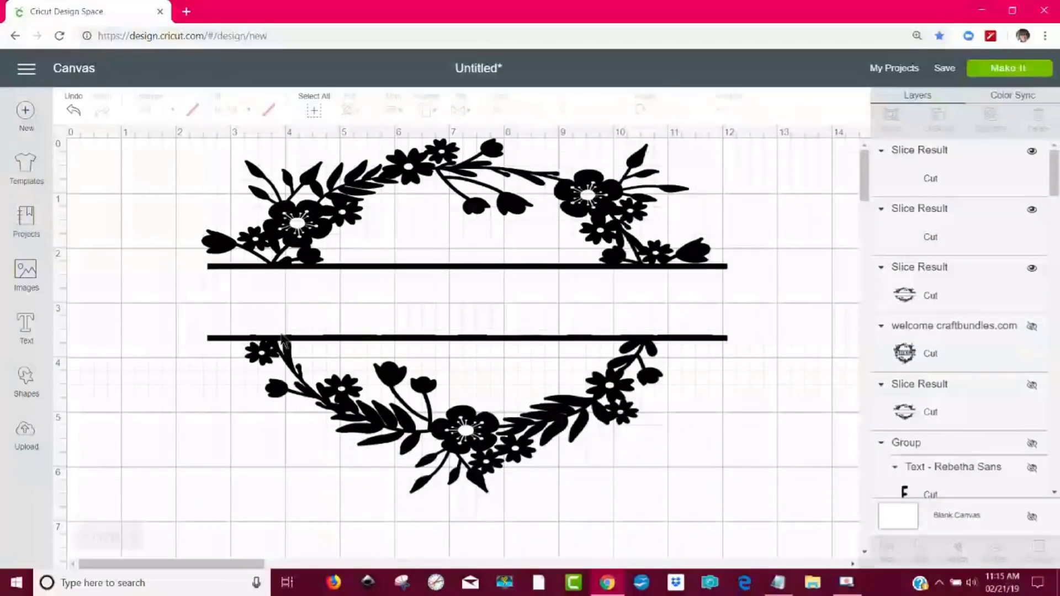
drag(283, 337, 243, 516)
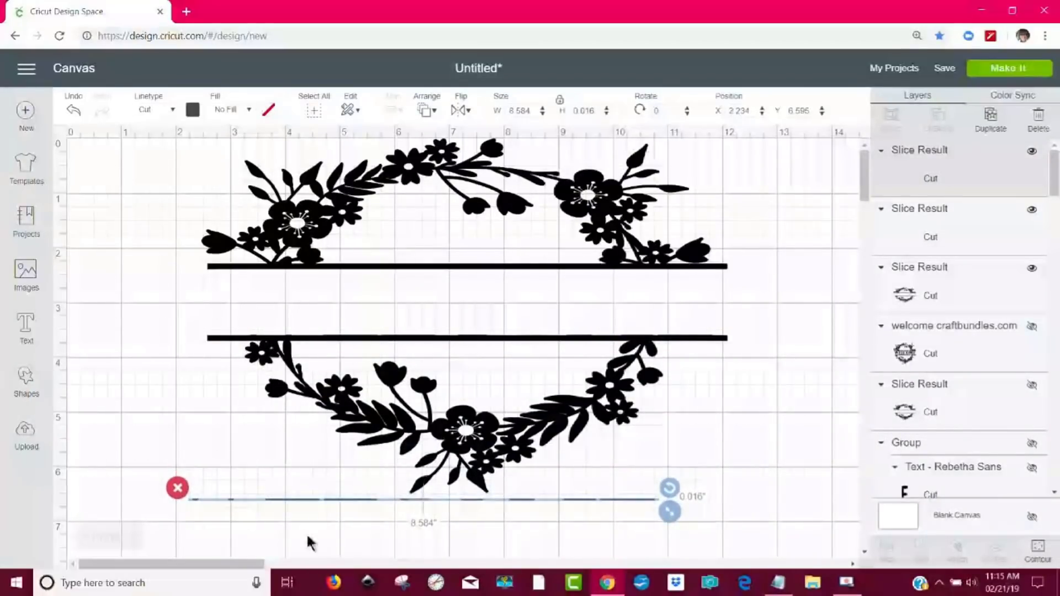
click(182, 488)
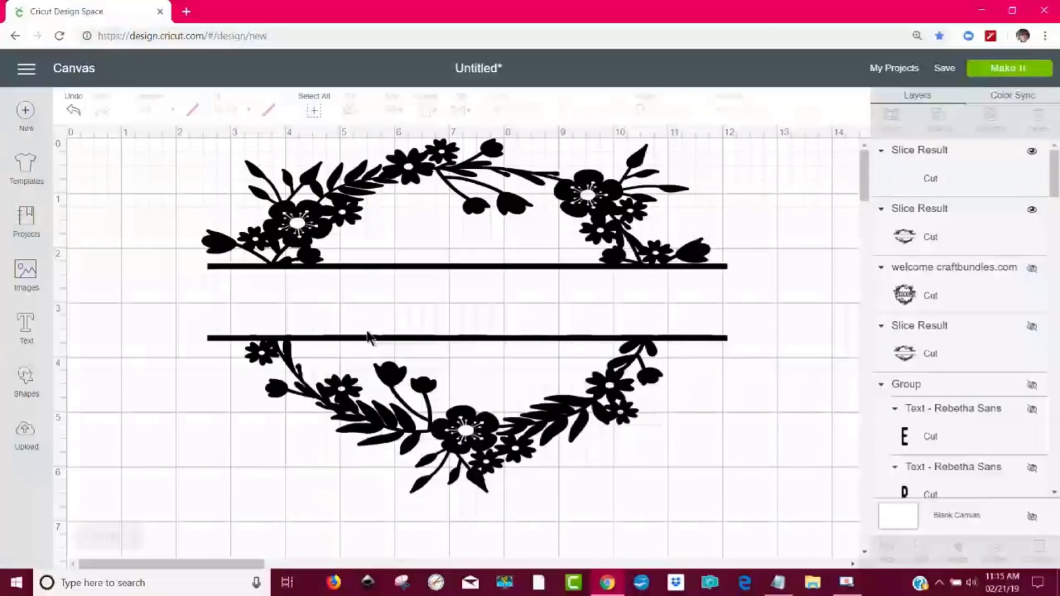
drag(367, 339, 293, 521)
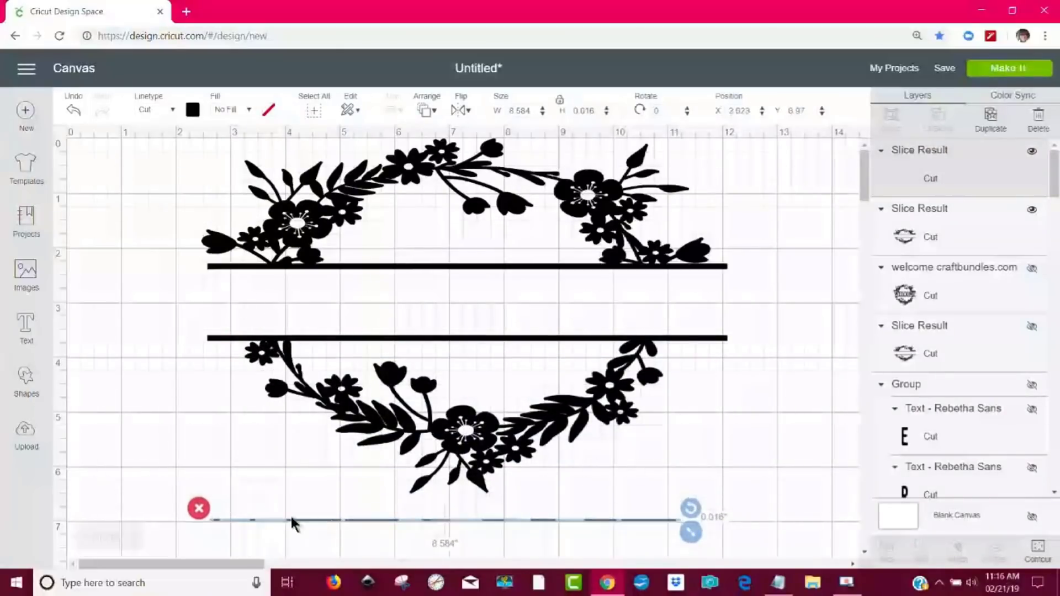
click(200, 506)
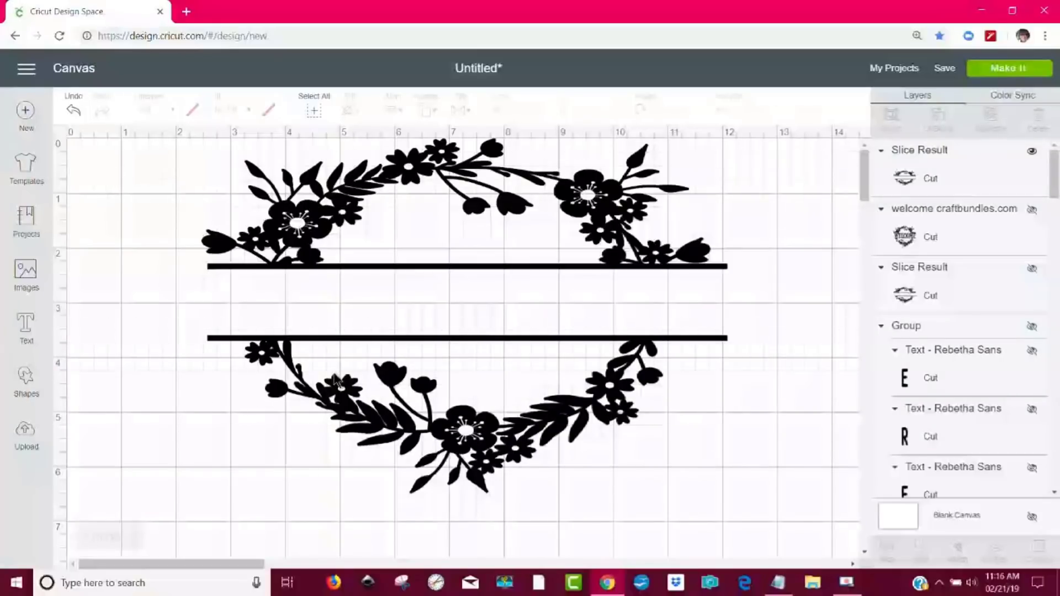
Step: Add two first names as separate Rebetha Sans texts between the wreath's lines, one at the left end and one at the right
click(31, 333)
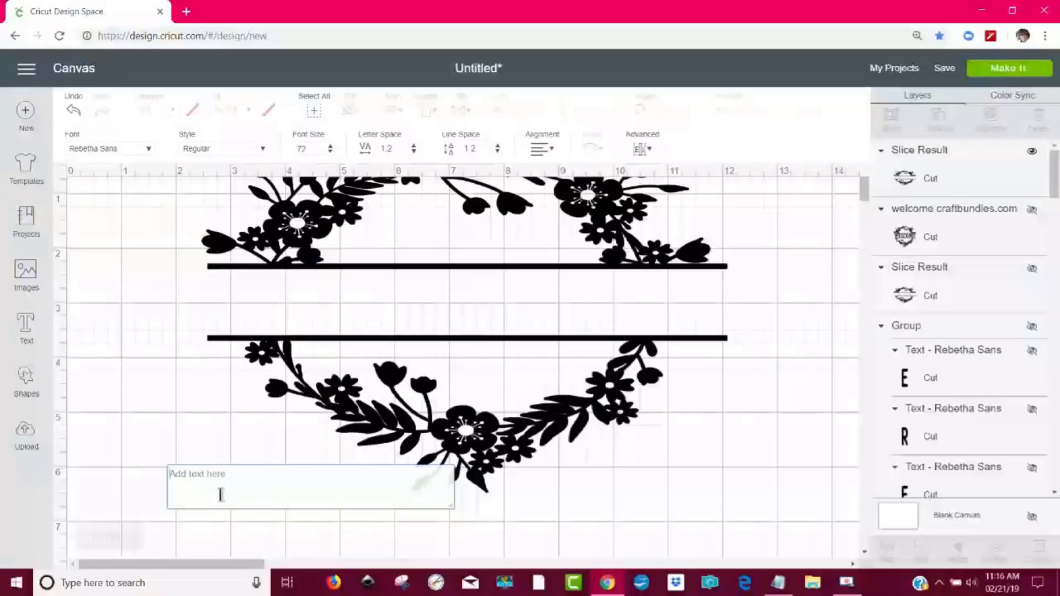
text(eRIC)
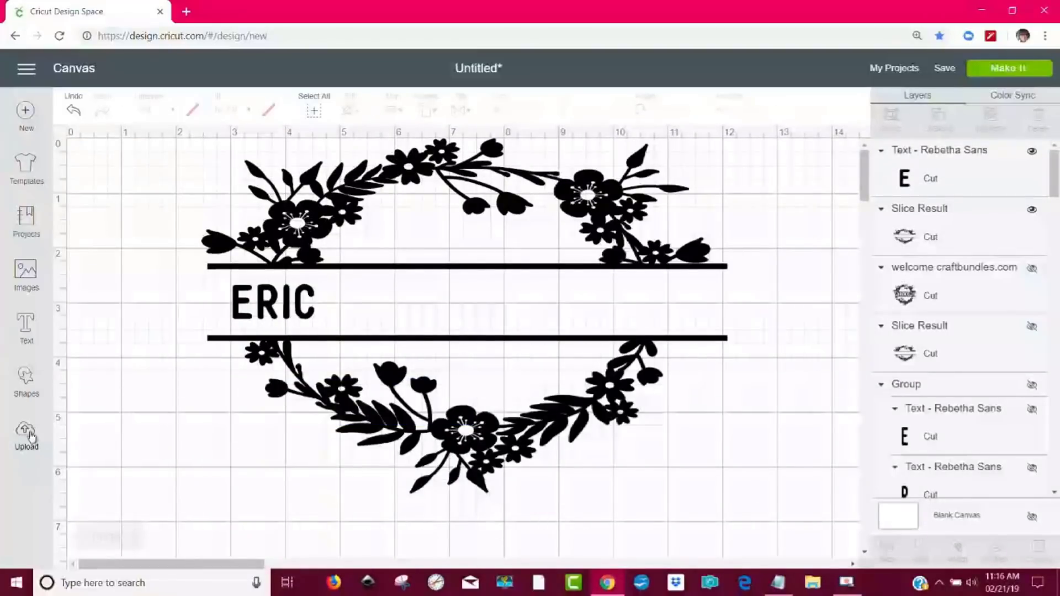
click(26, 327)
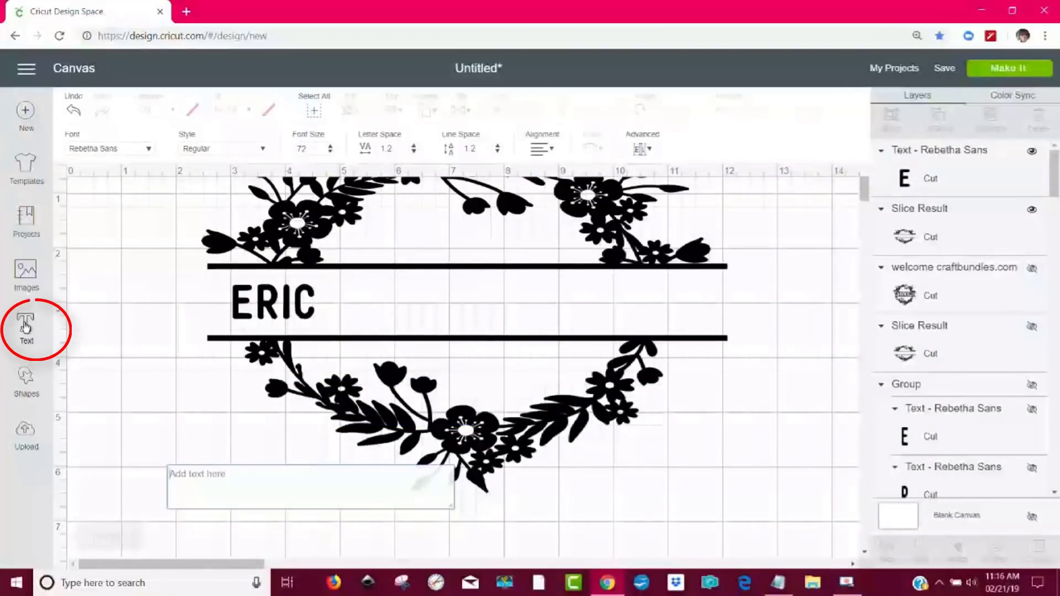
text(AL)
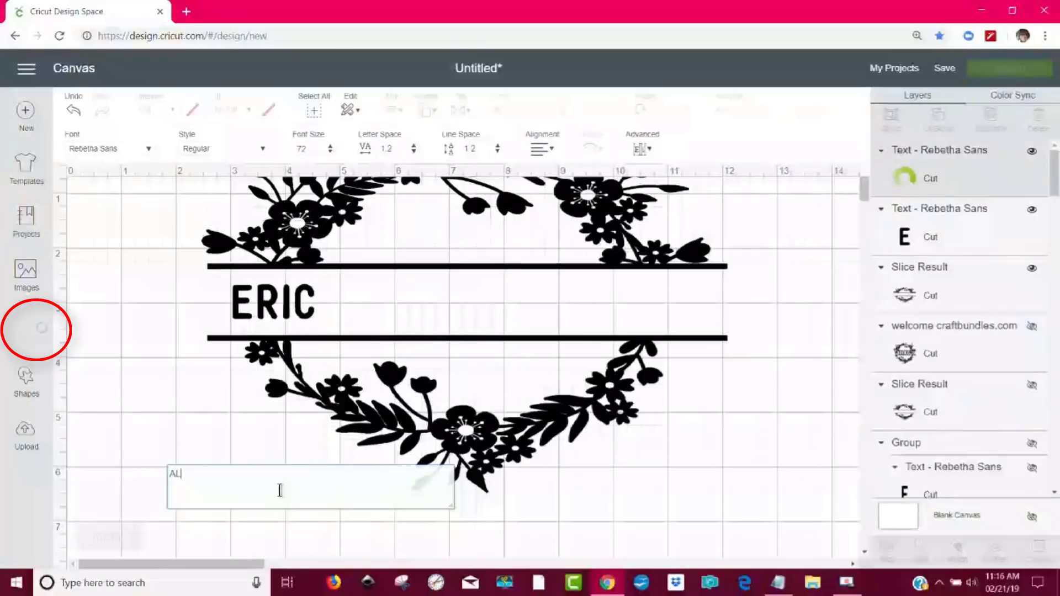
text(LIE)
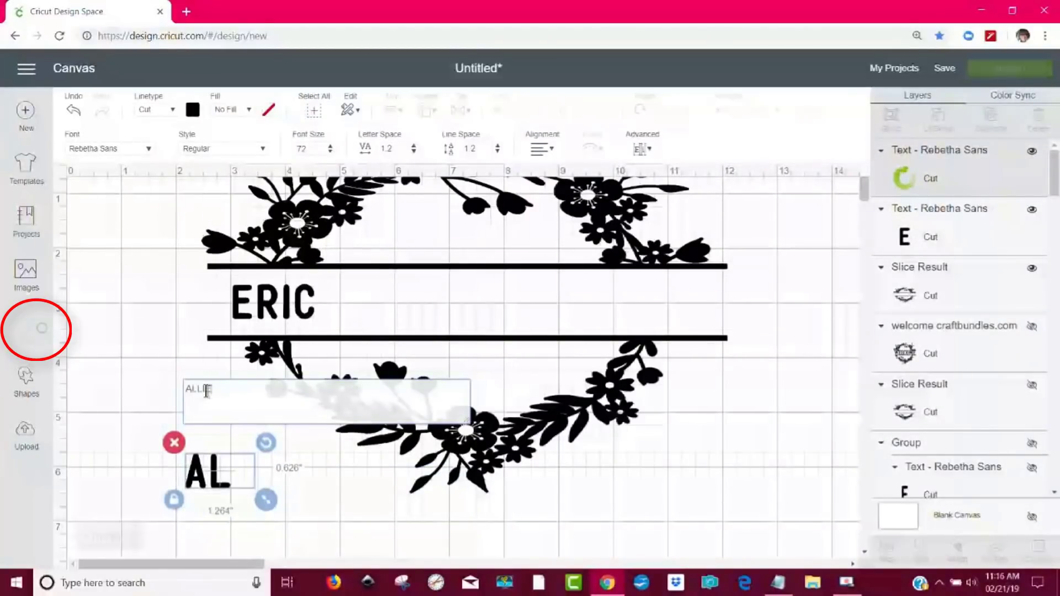
drag(247, 486, 660, 316)
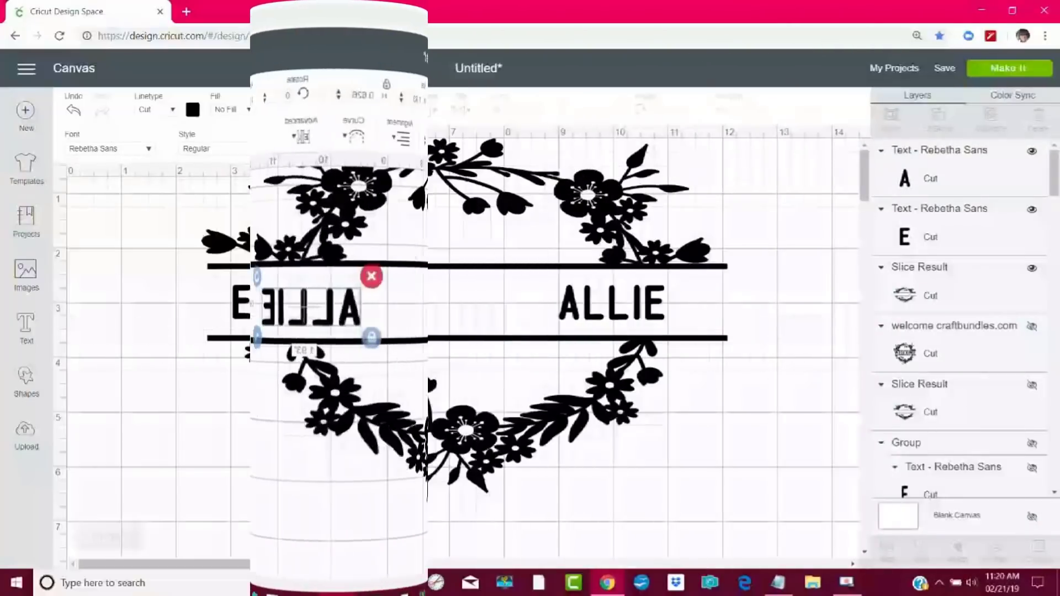
Step: Open BabelMap and set its single font to Rebetha Ornaments
click(102, 582)
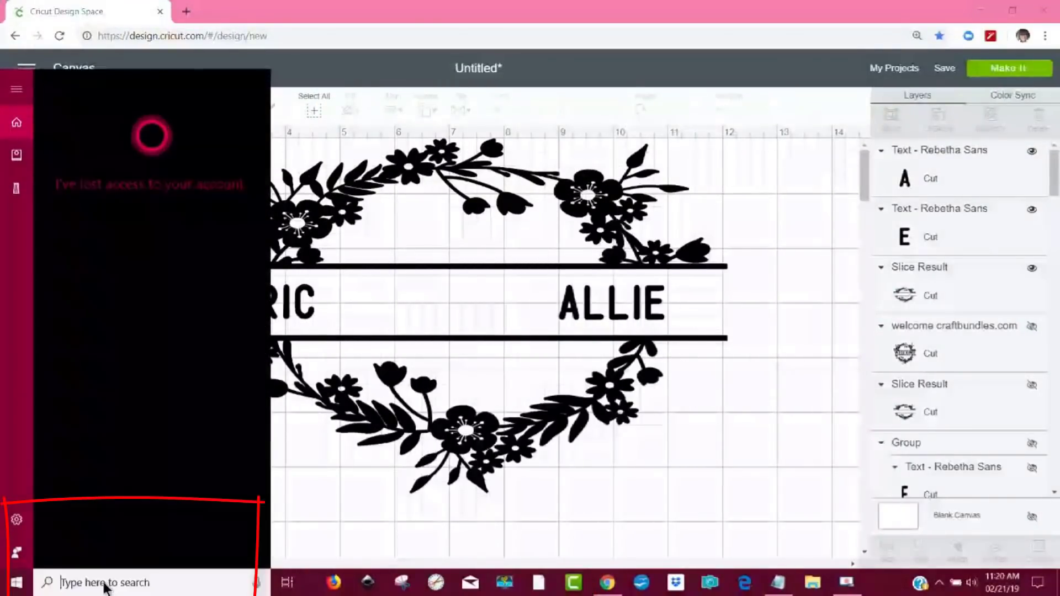
text(BABEL)
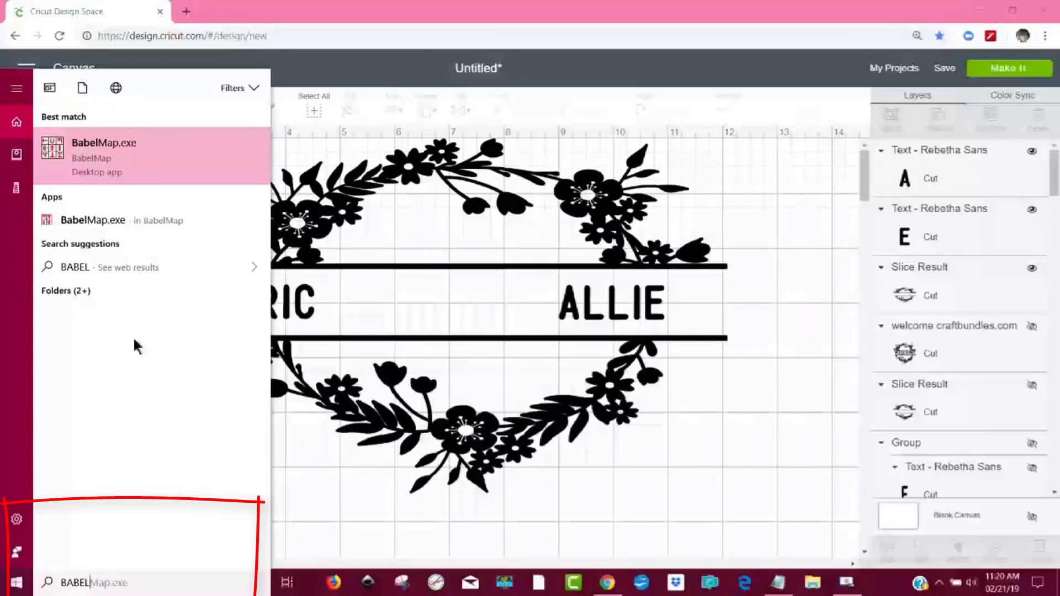
click(178, 154)
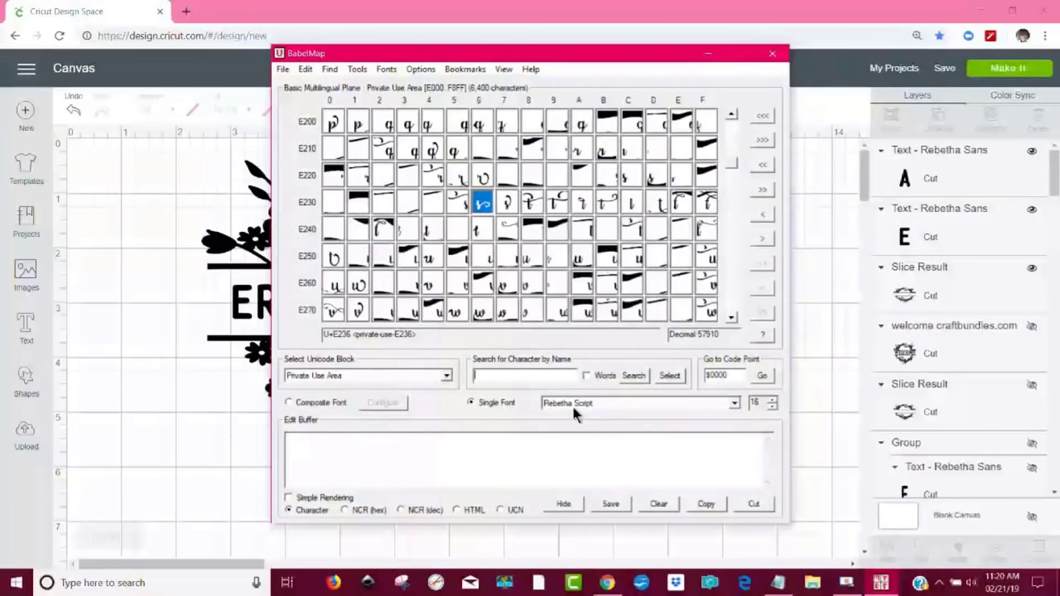
click(734, 404)
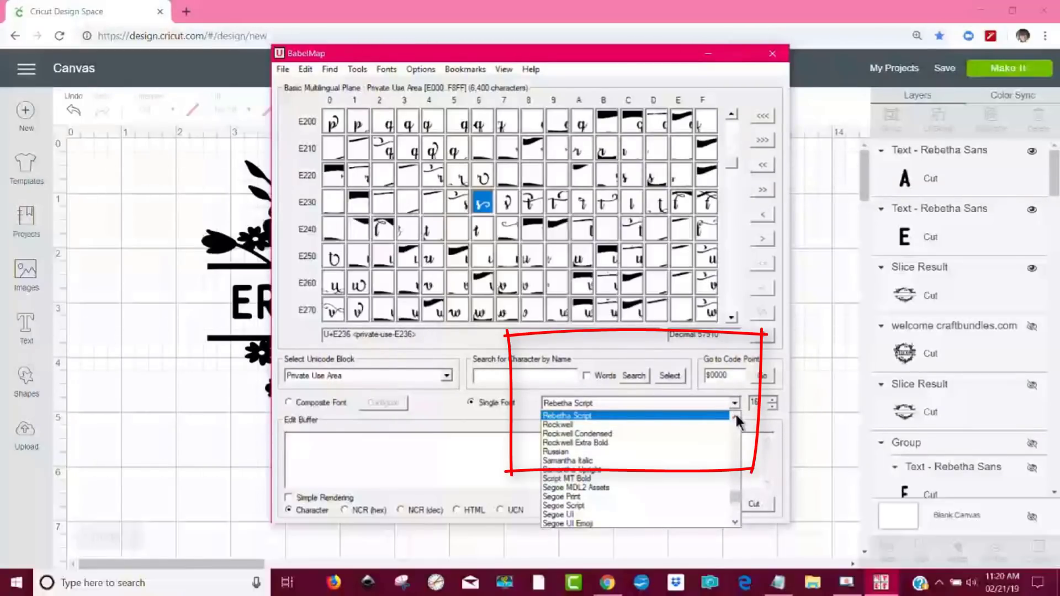
click(735, 416)
click(736, 418)
click(734, 417)
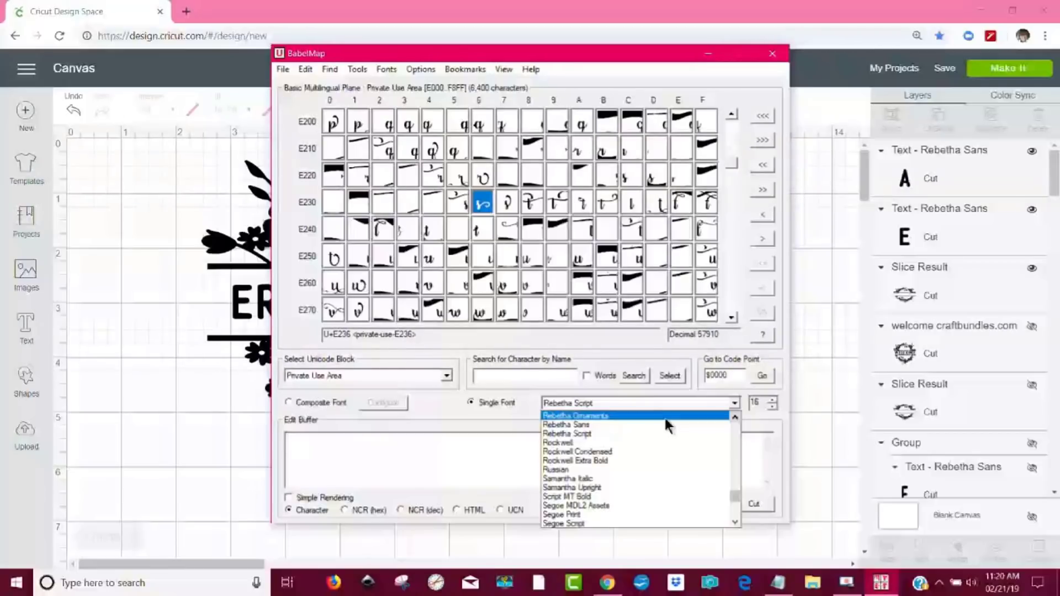
click(616, 418)
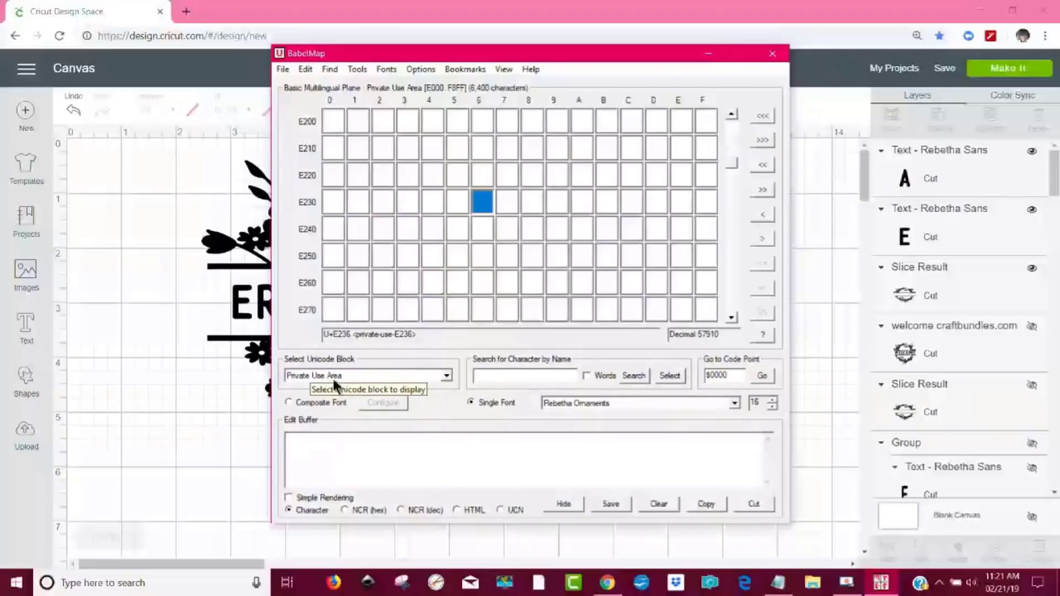
Step: Display the Basic Latin Unicode block of the ornaments font
click(445, 376)
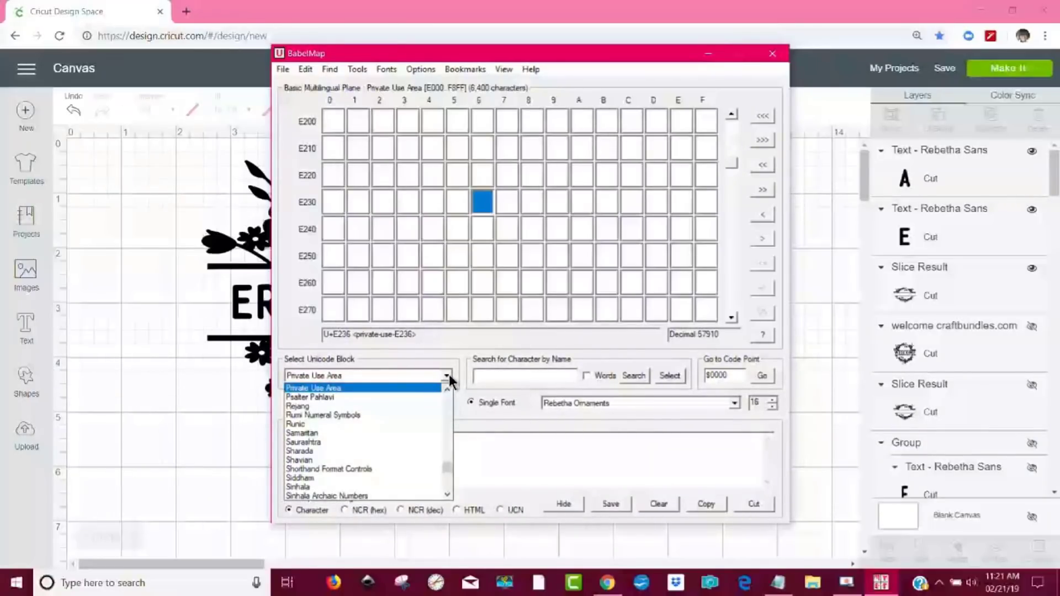
key(b)
key(Down)
key(Down)
key(Down)
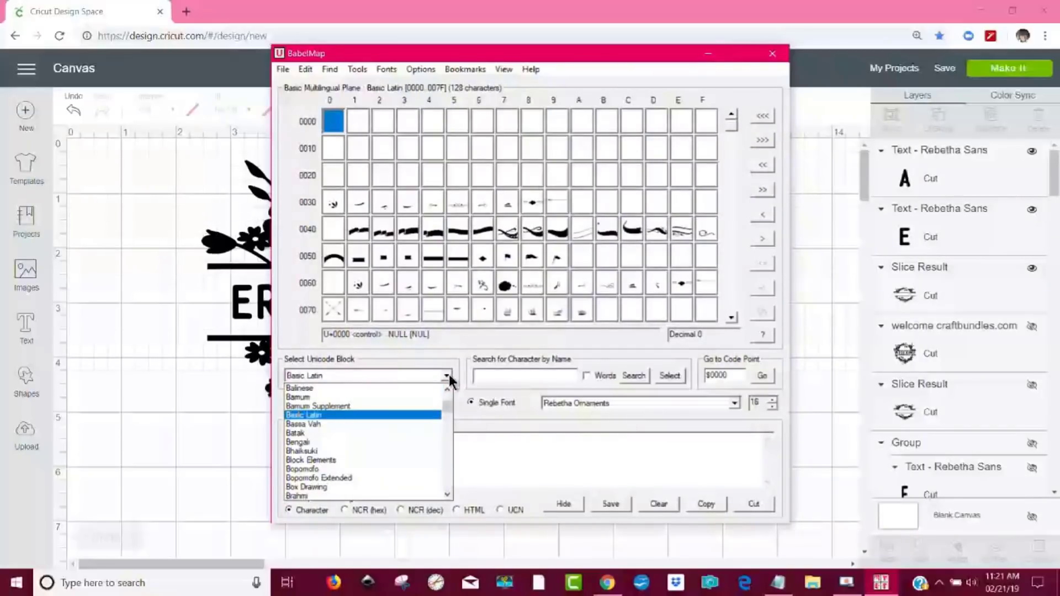
Step: Find the ornate "and" glyph in the Basic Latin block, add it to the edit buffer and copy it
click(329, 415)
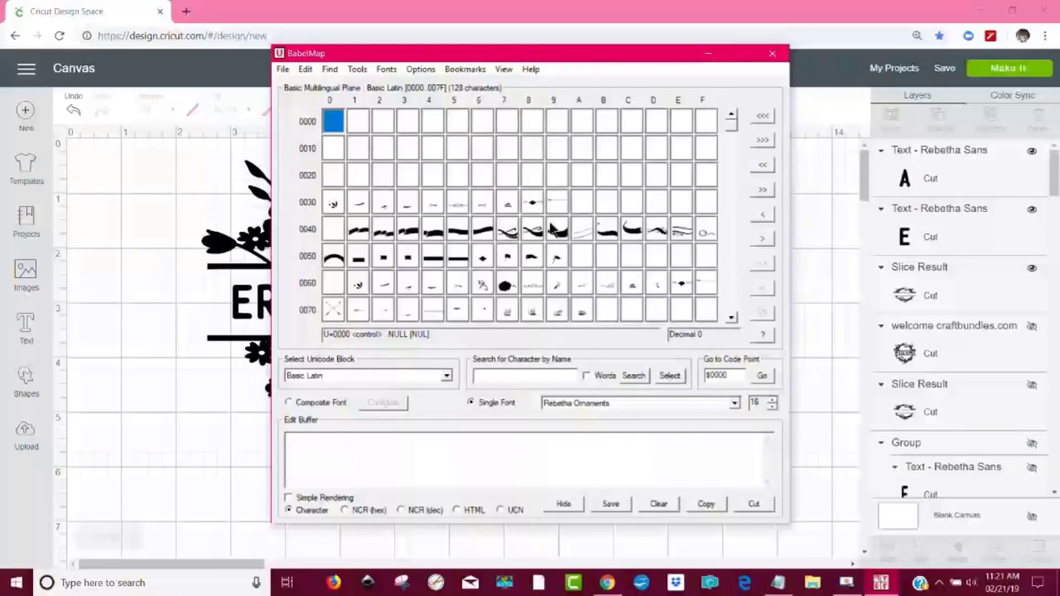
click(731, 318)
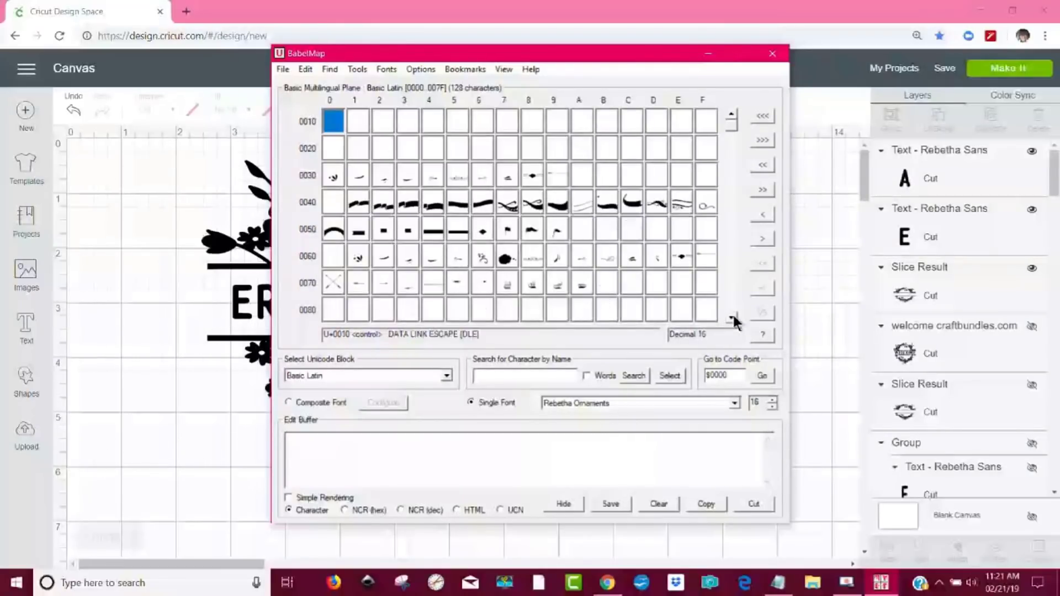
click(731, 318)
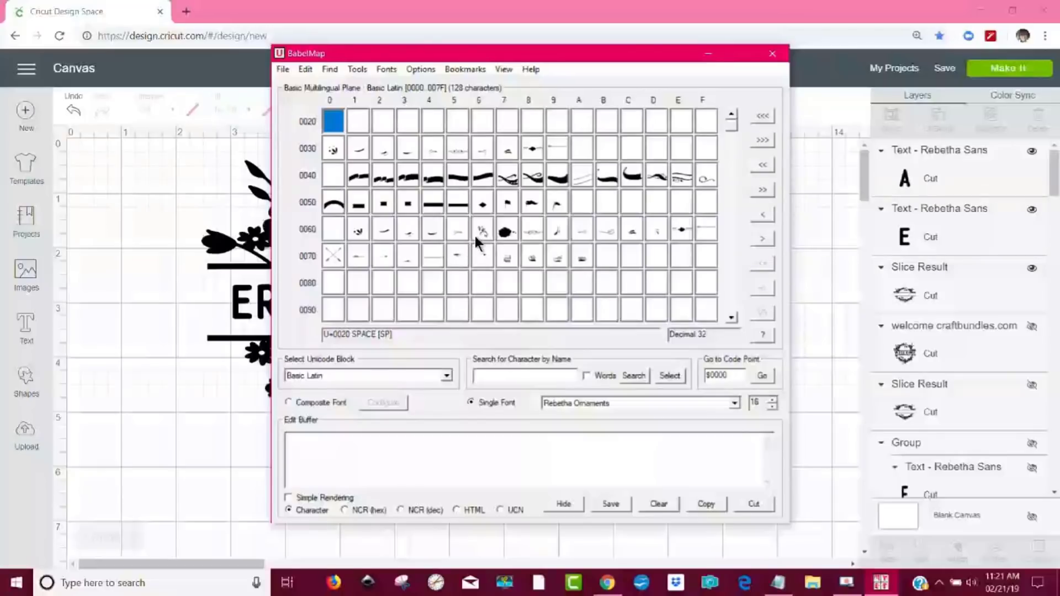
mouse_move(514, 235)
mouse_move(534, 252)
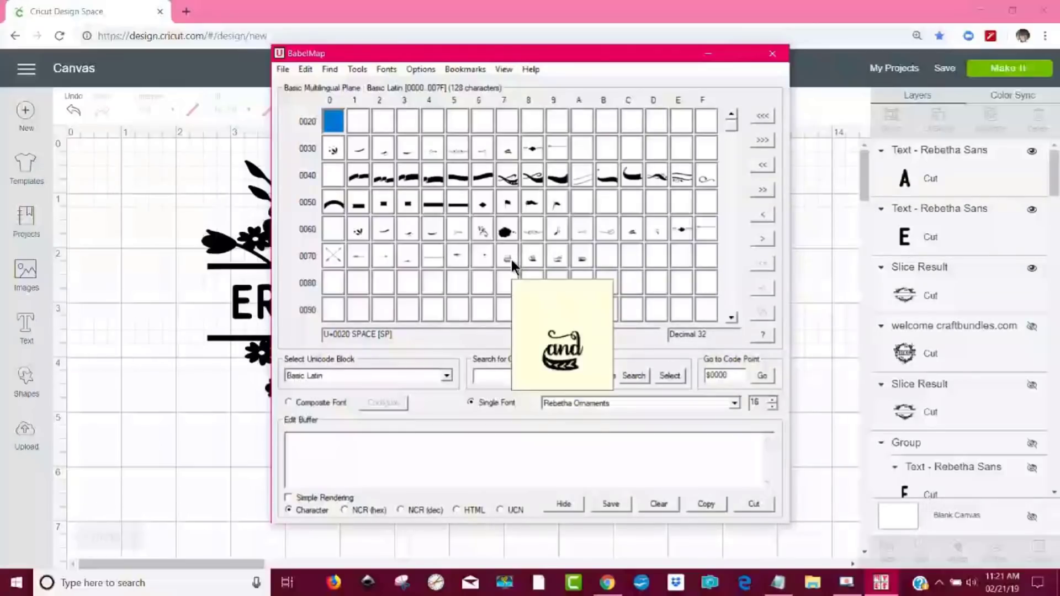
double_click(511, 260)
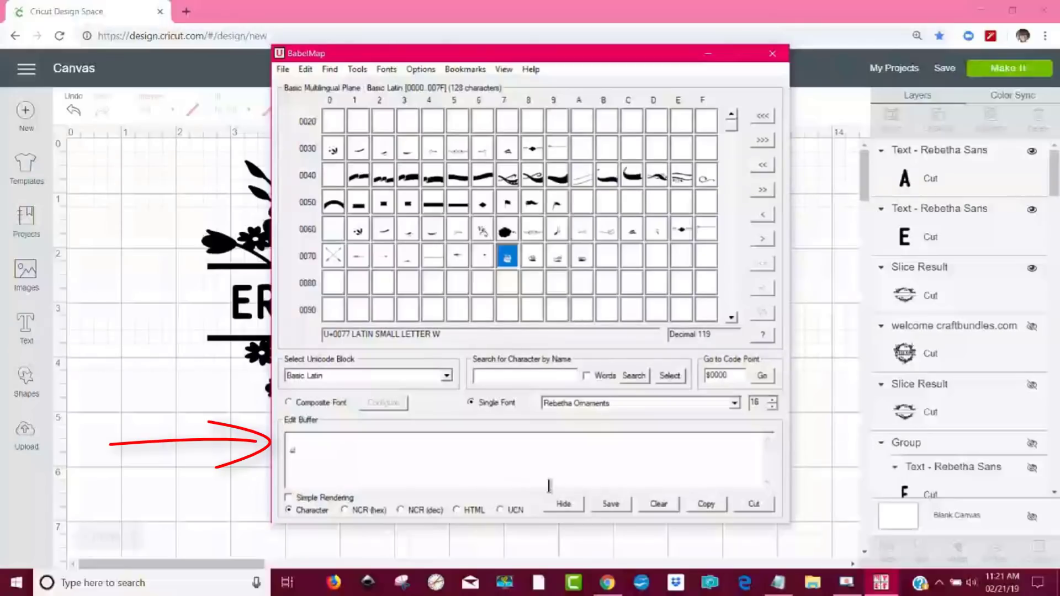
click(720, 504)
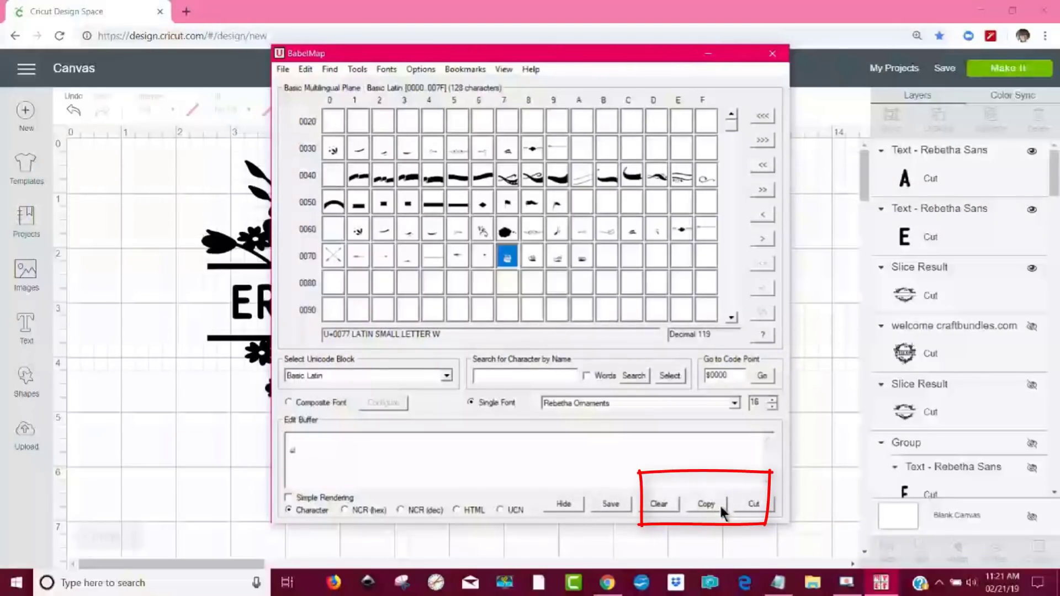
Step: Return to Cricut Design Space and paste the copied glyph into a new text set in Rebetha Ornaments
click(707, 56)
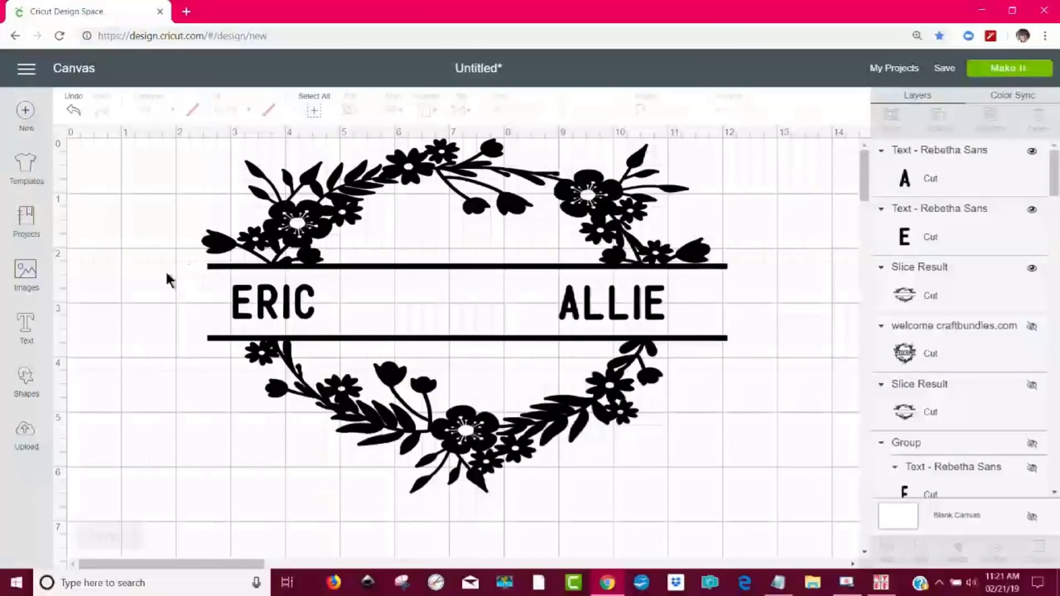
click(29, 336)
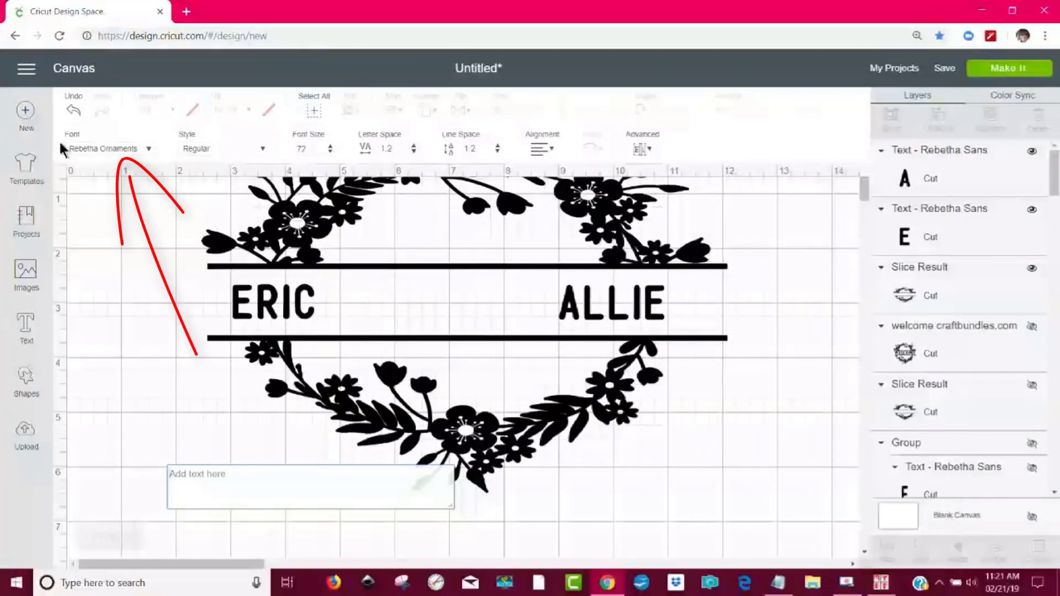
click(148, 149)
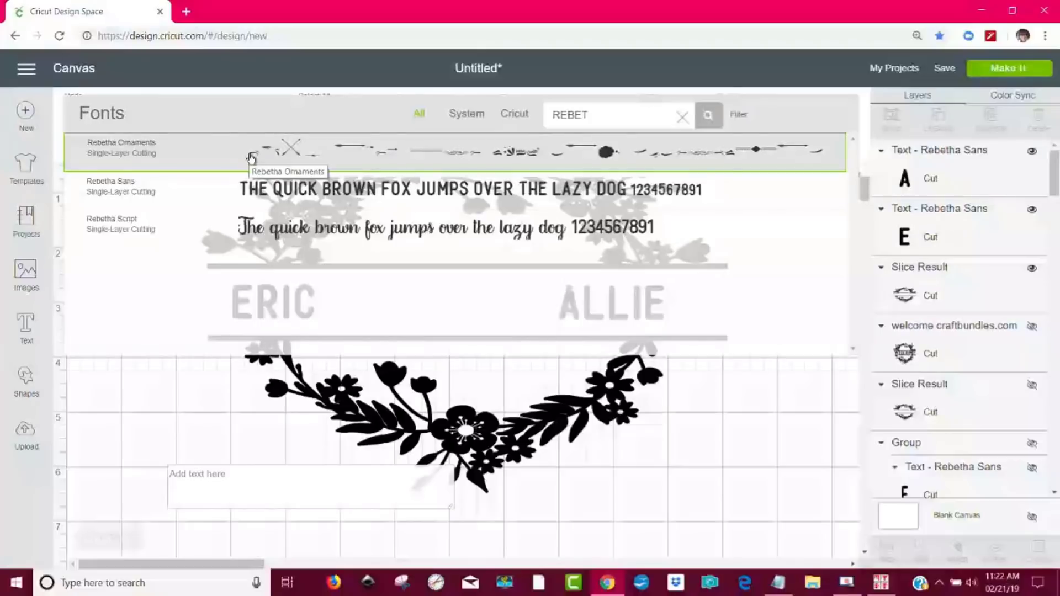
click(253, 157)
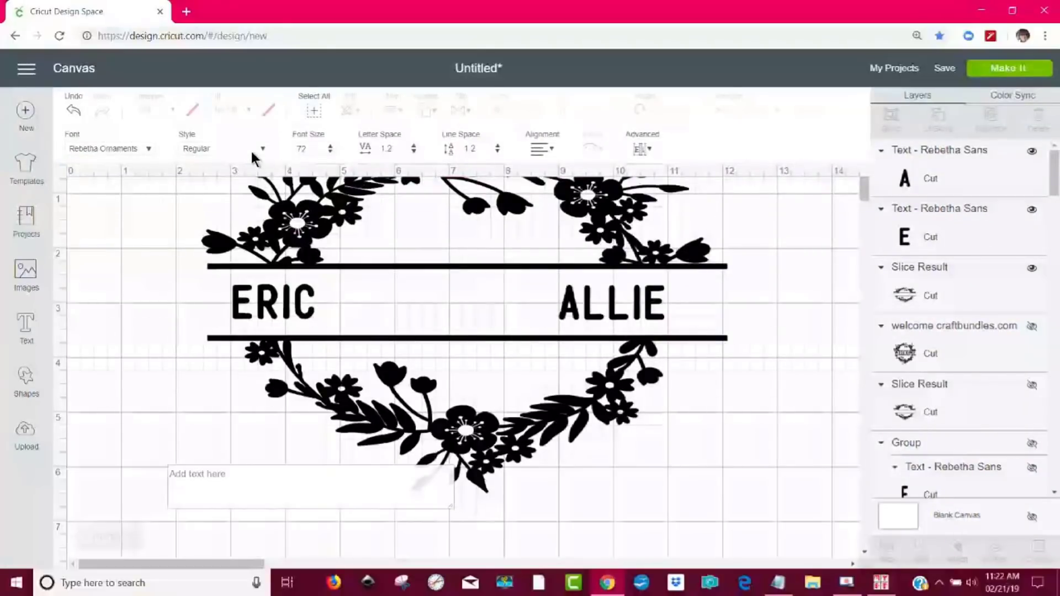
right_click(210, 479)
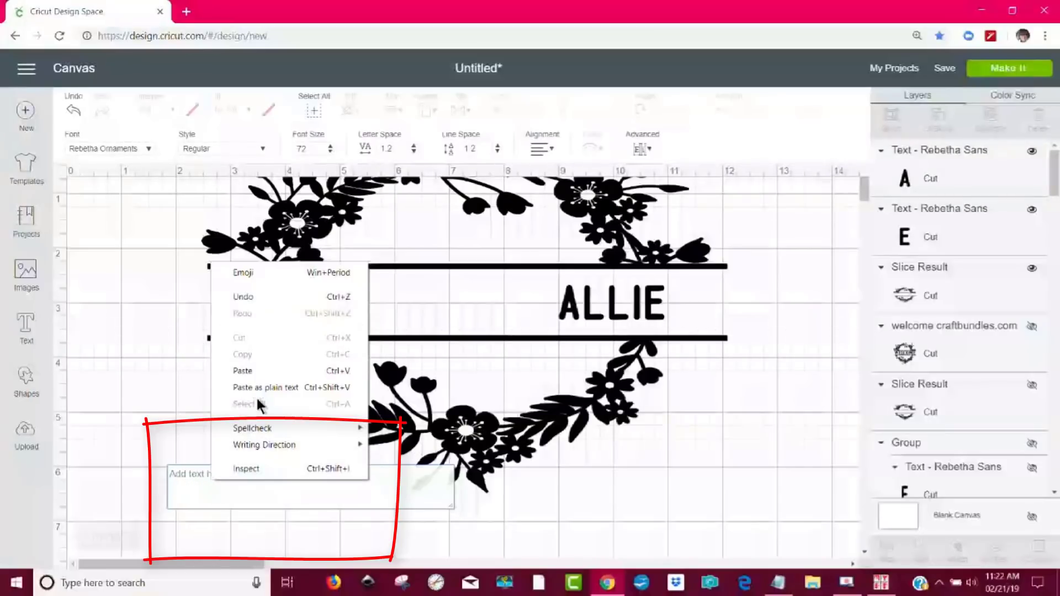
click(260, 371)
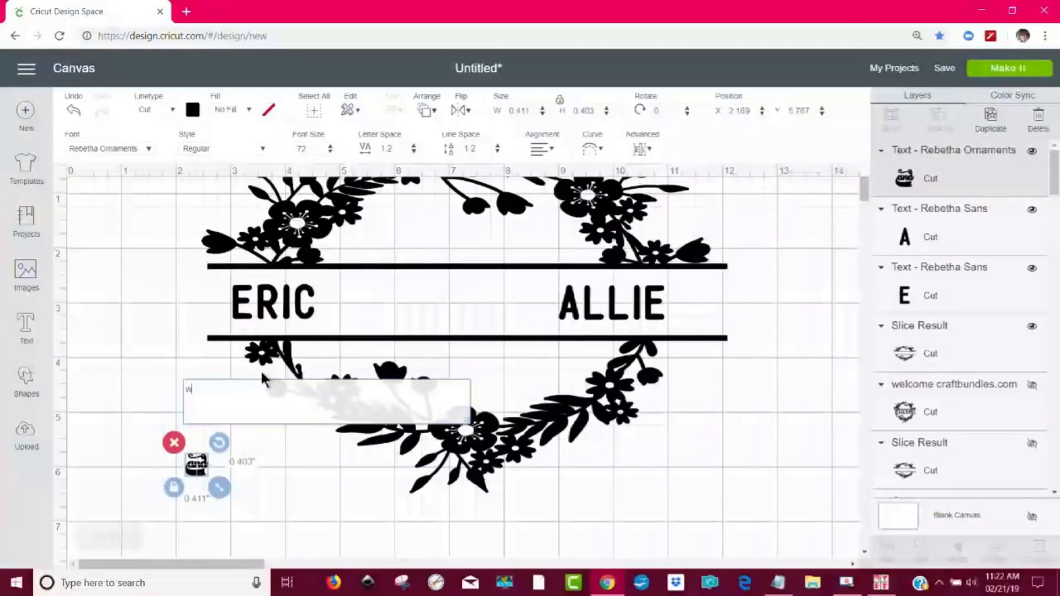
Step: Enlarge the "and" ornament to about 1.36 by 1.33 inches and place it between the two names
drag(224, 494, 301, 552)
drag(252, 550, 458, 353)
drag(436, 315, 467, 315)
mouse_move(491, 248)
mouse_down()
mouse_move(458, 231)
mouse_move(490, 249)
mouse_up()
mouse_move(489, 350)
mouse_down()
mouse_move(447, 320)
mouse_move(492, 354)
mouse_up()
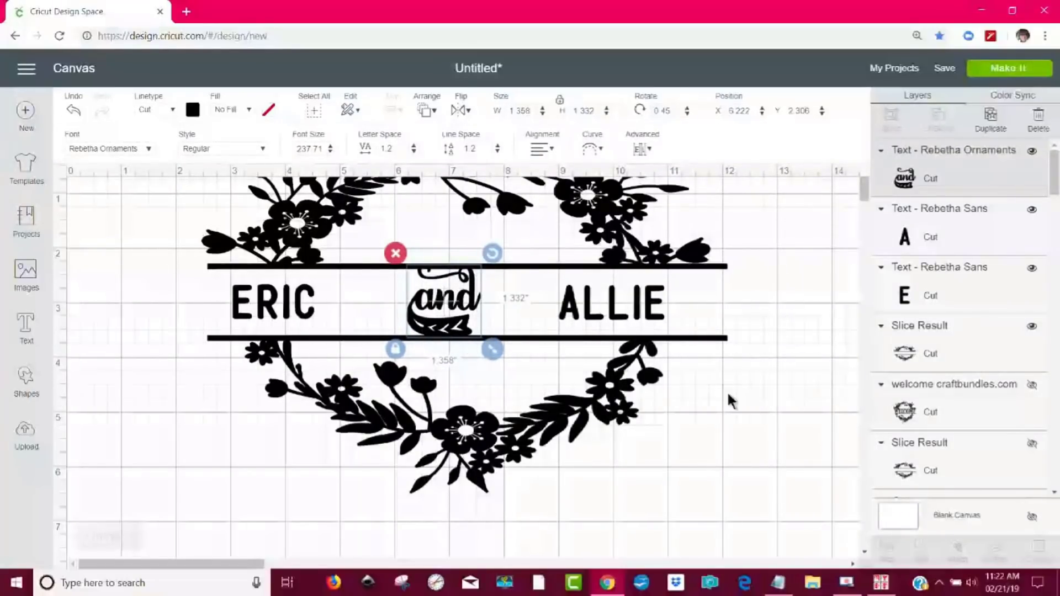
Step: Enlarge the first name to about 2.36 by 1.27 inches so it spans the gap between the wreath's lines
click(297, 320)
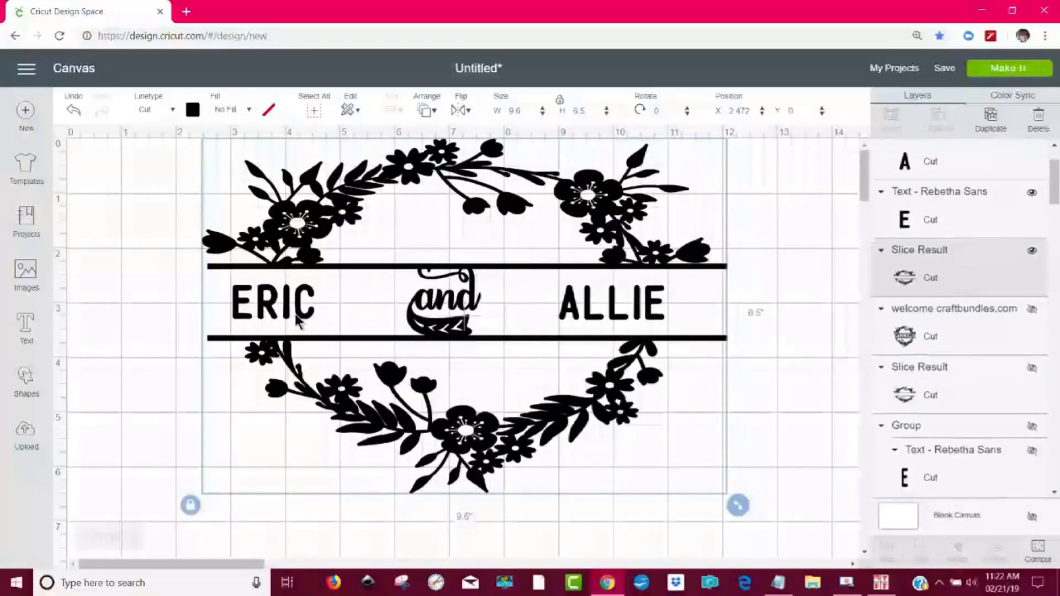
click(276, 304)
drag(329, 334, 367, 326)
click(224, 331)
Step: Enlarge the second name to about 2.96 by 1.33 inches and set it between the lines beside the "and" ornament
click(641, 315)
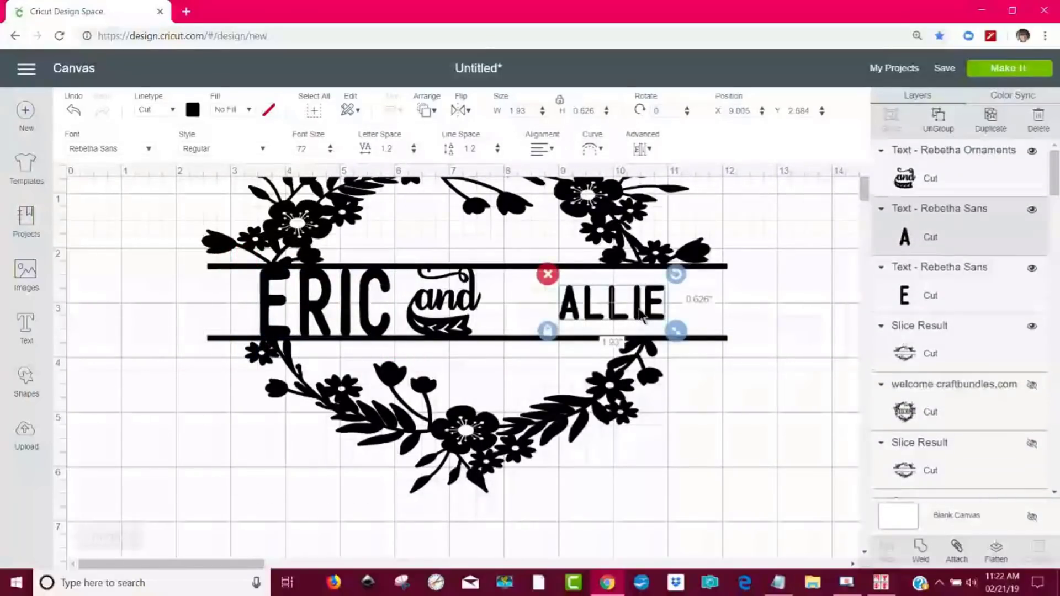
mouse_move(679, 330)
mouse_down()
mouse_move(718, 364)
mouse_move(660, 328)
mouse_move(601, 313)
mouse_up()
drag(656, 347, 661, 349)
drag(615, 320, 618, 316)
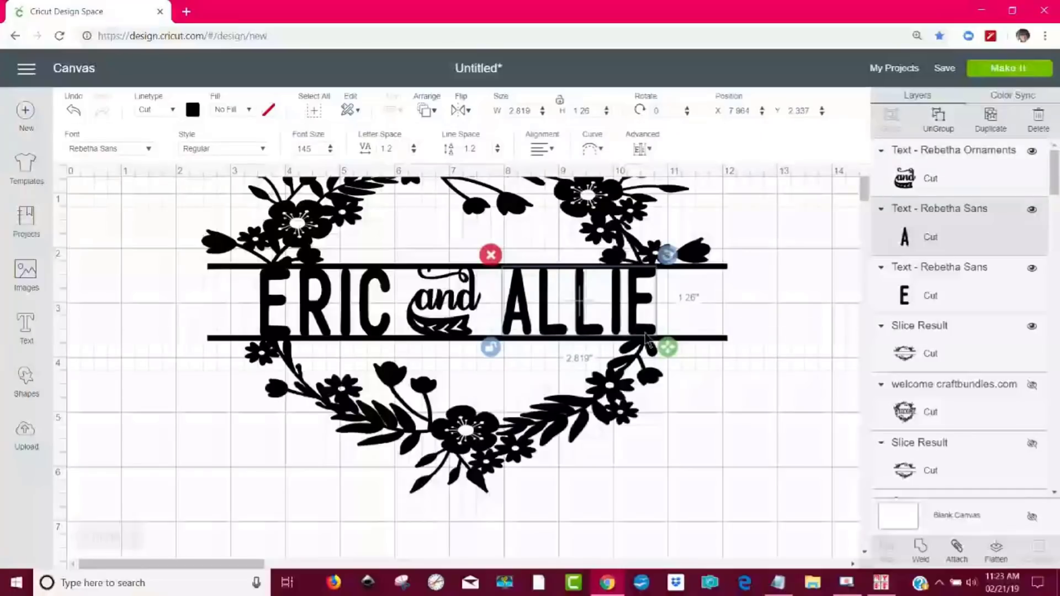
drag(668, 348, 677, 350)
click(847, 483)
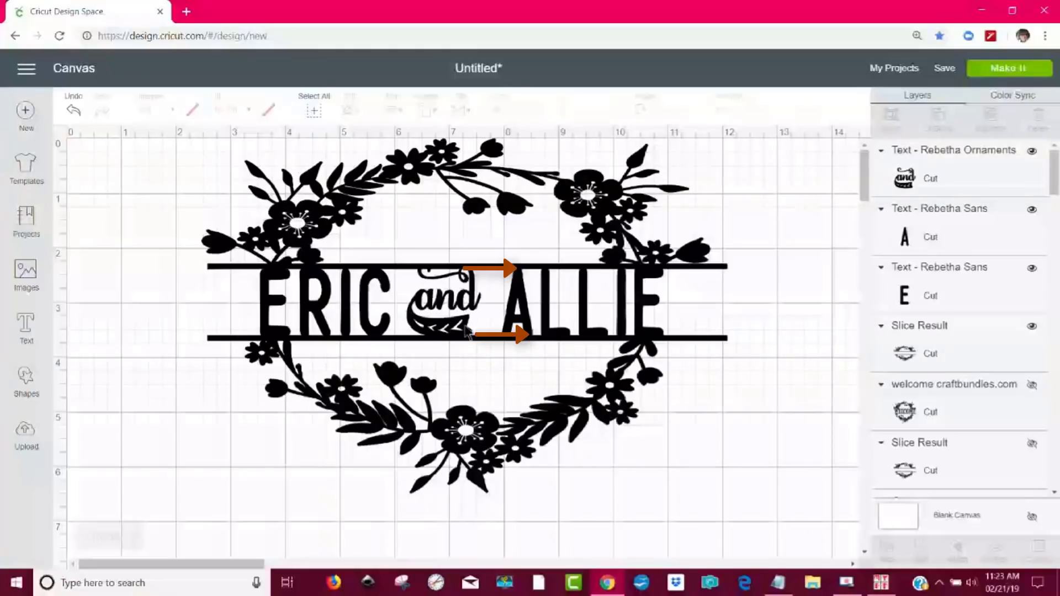
Step: Shrink the "and" ornament to about 1.29 by 1.26 inches and reposition it between the wreath's lines
click(456, 310)
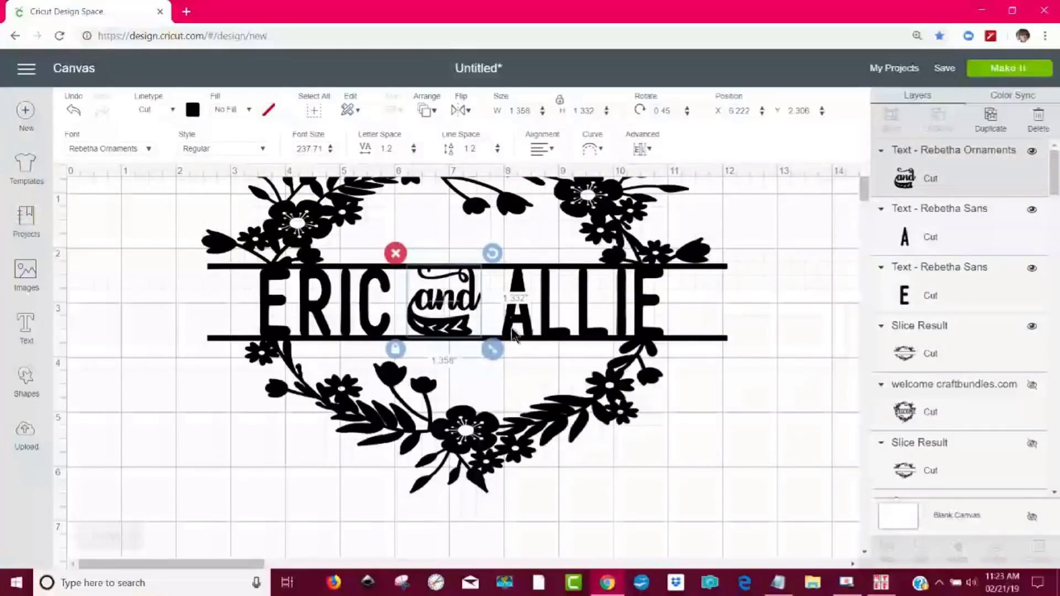
drag(493, 349, 488, 346)
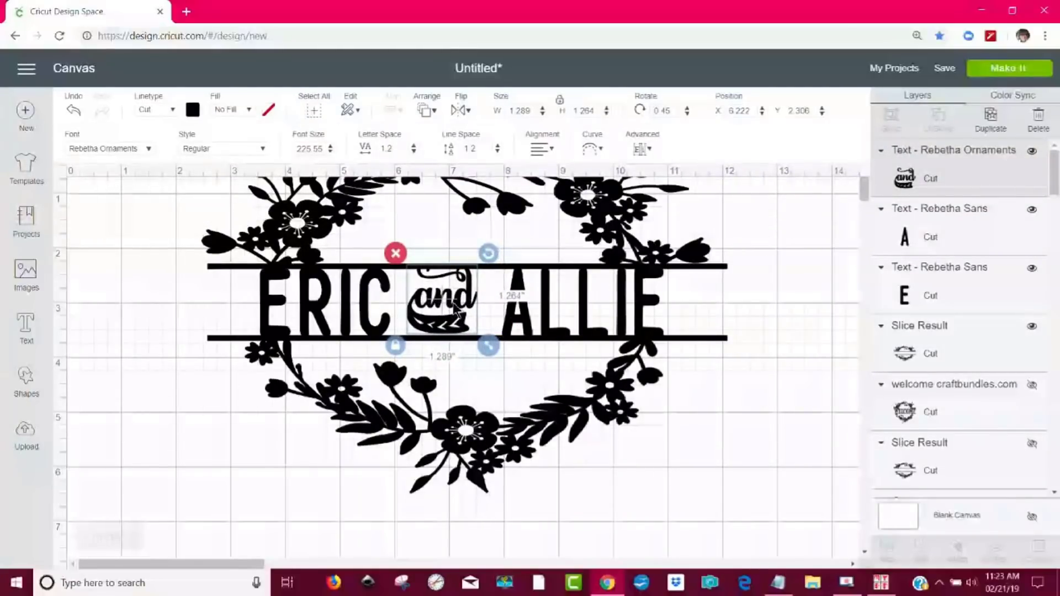
drag(456, 309, 458, 313)
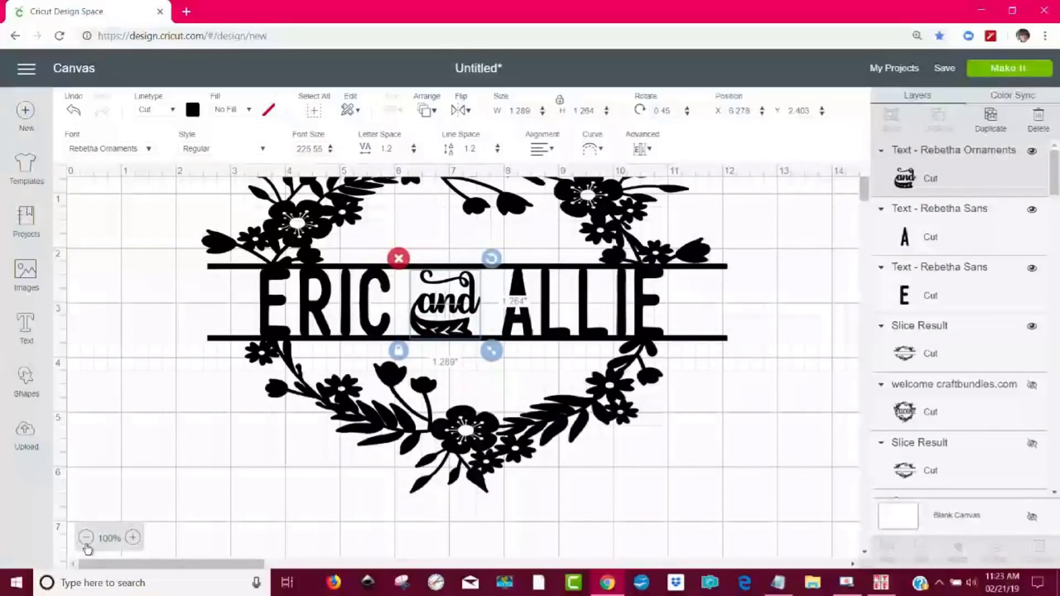
Step: Narrow the first name to about 1.97 by 1.31 inches and move it closer to the "and" ornament
click(132, 538)
click(132, 538)
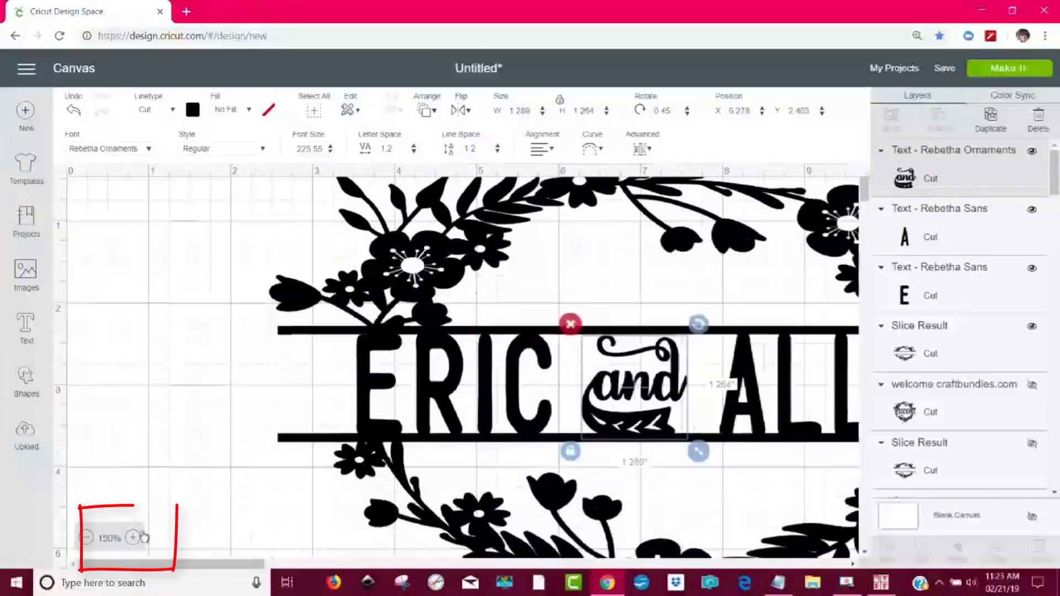
click(450, 406)
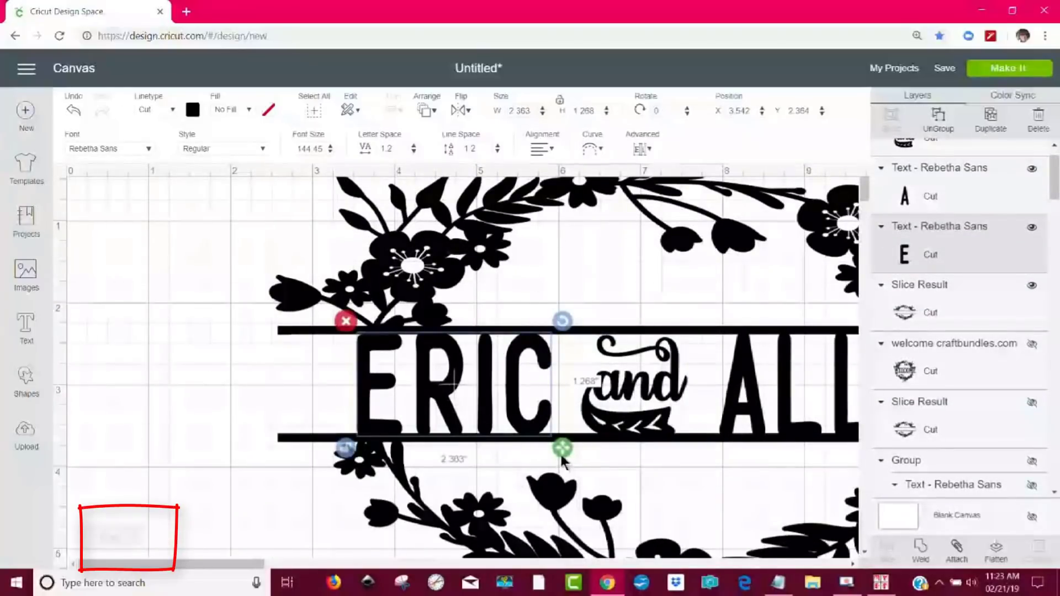
drag(563, 452, 530, 452)
drag(465, 427, 501, 417)
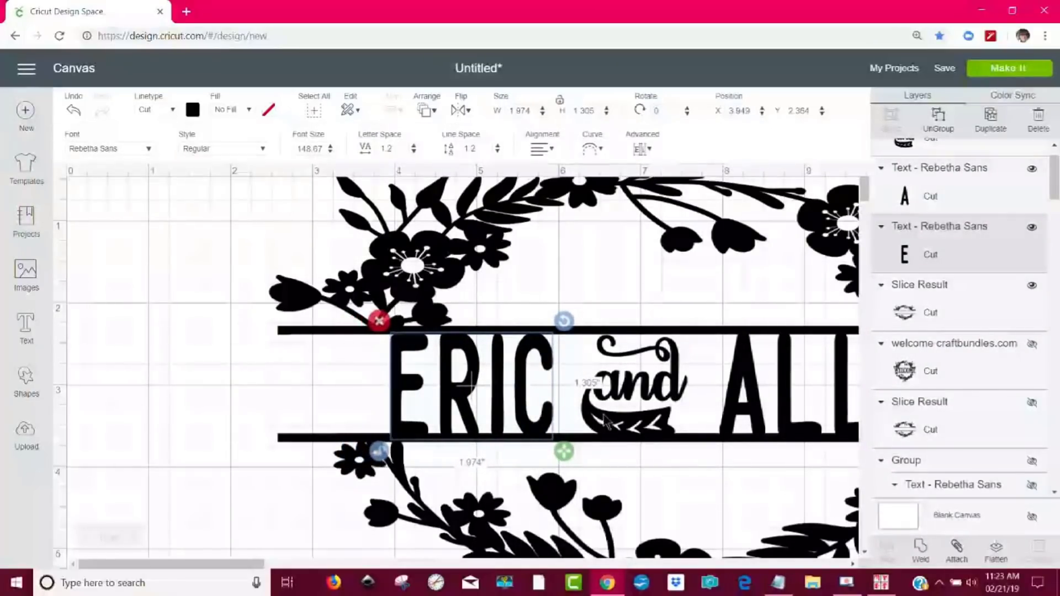
Step: Enlarge the "and" ornament slightly to about 1.31 by 1.28 inches and nudge it into place between the lines
click(638, 406)
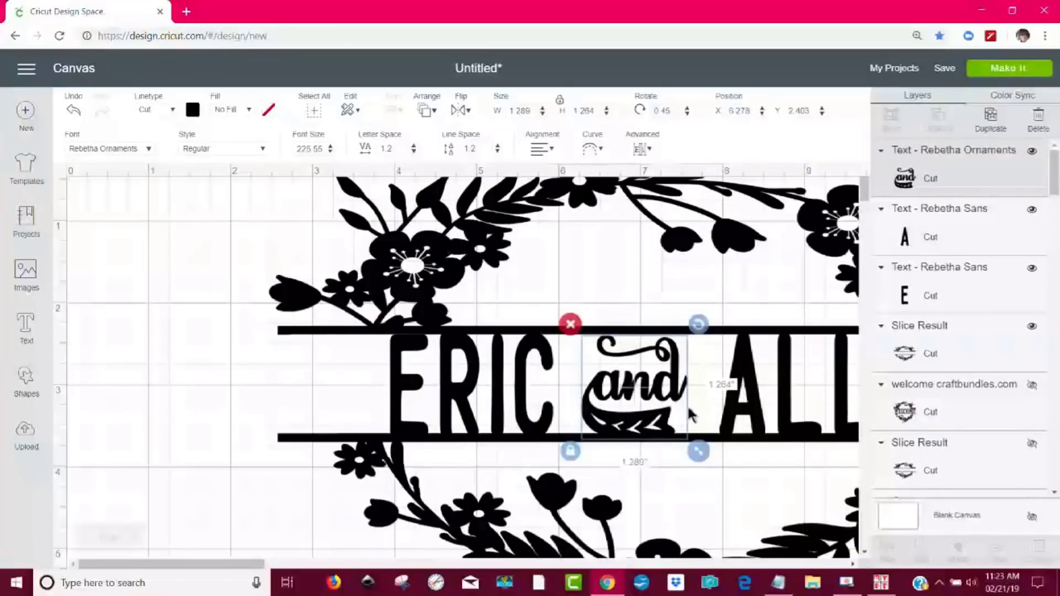
drag(698, 448, 702, 458)
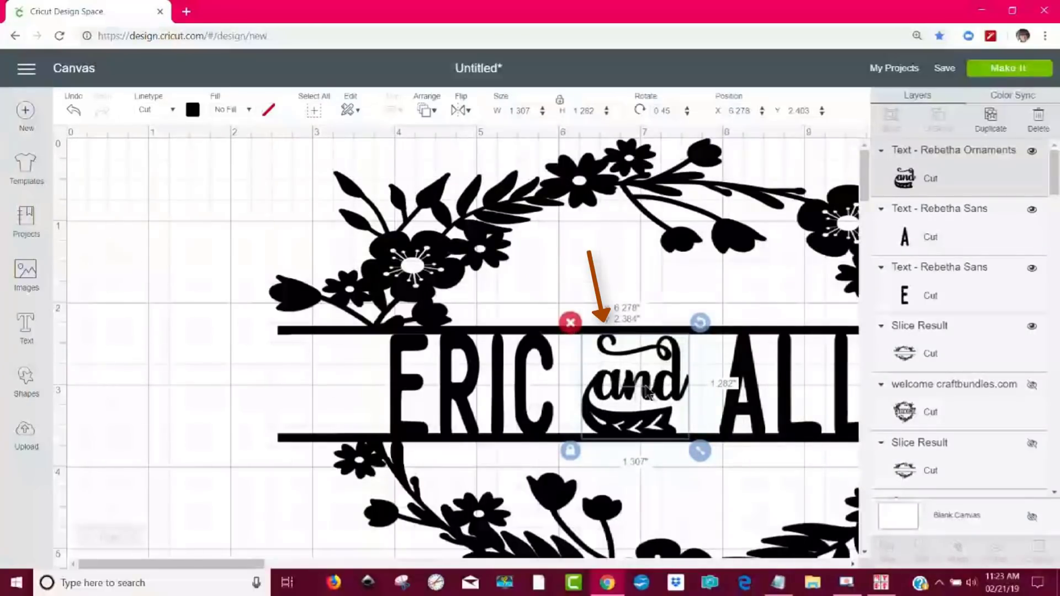
drag(646, 389, 650, 391)
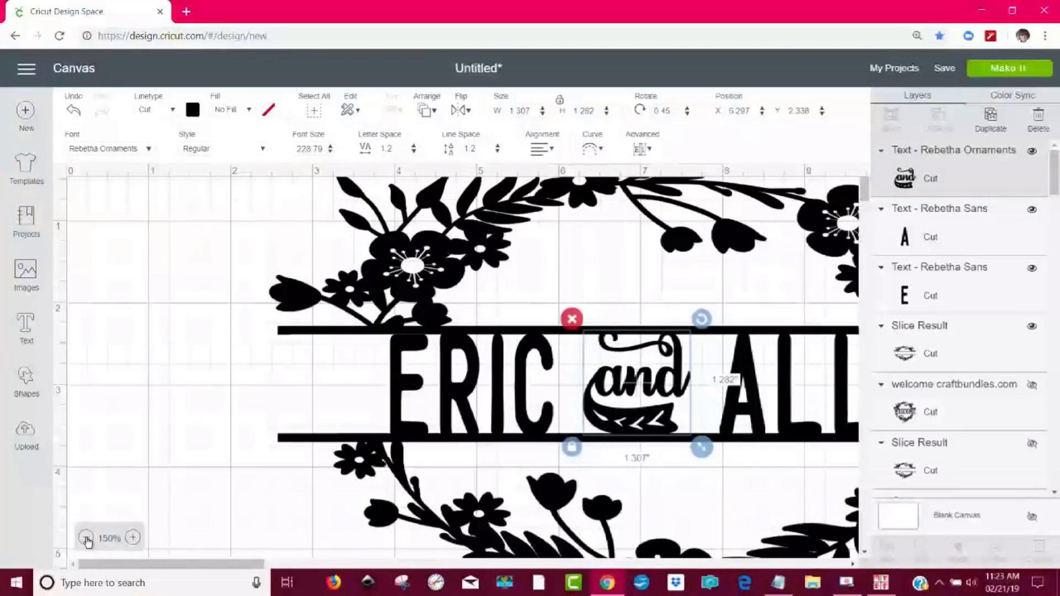
click(86, 538)
click(85, 539)
click(787, 418)
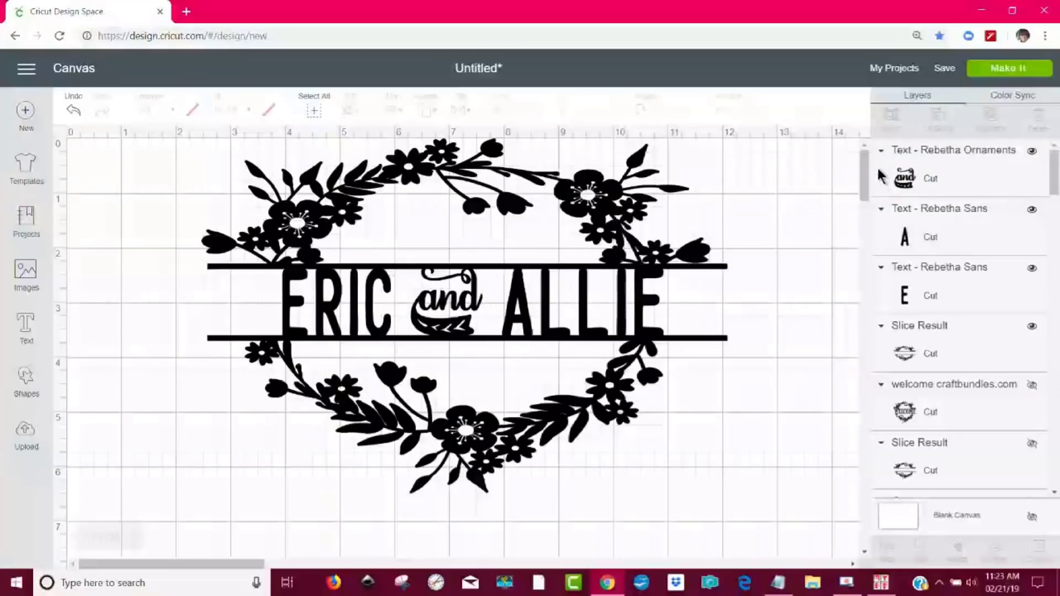
Step: Reduce the second name's letter spacing to 0.6
click(586, 323)
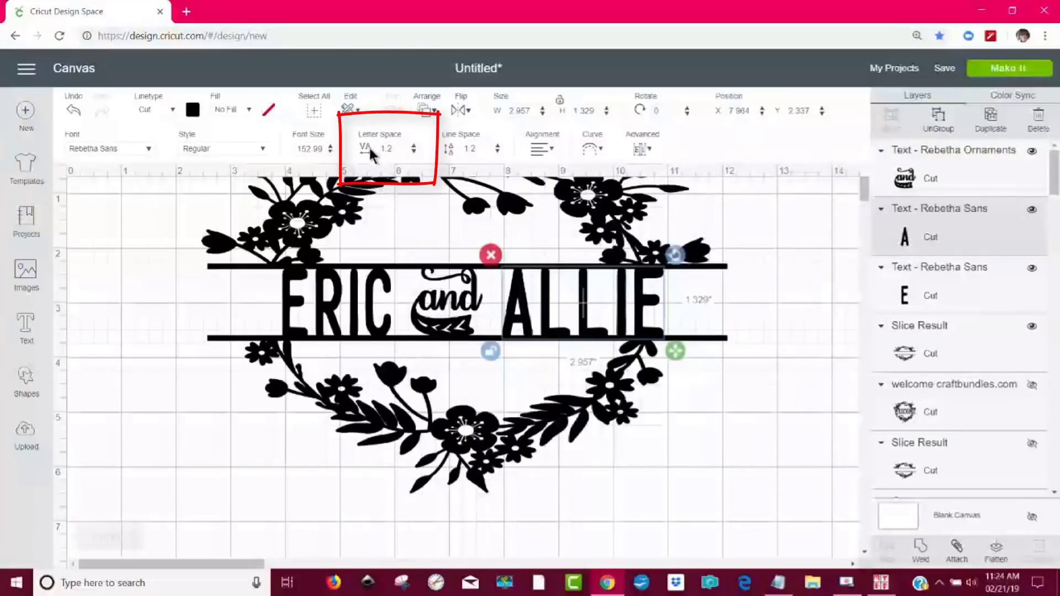
click(413, 152)
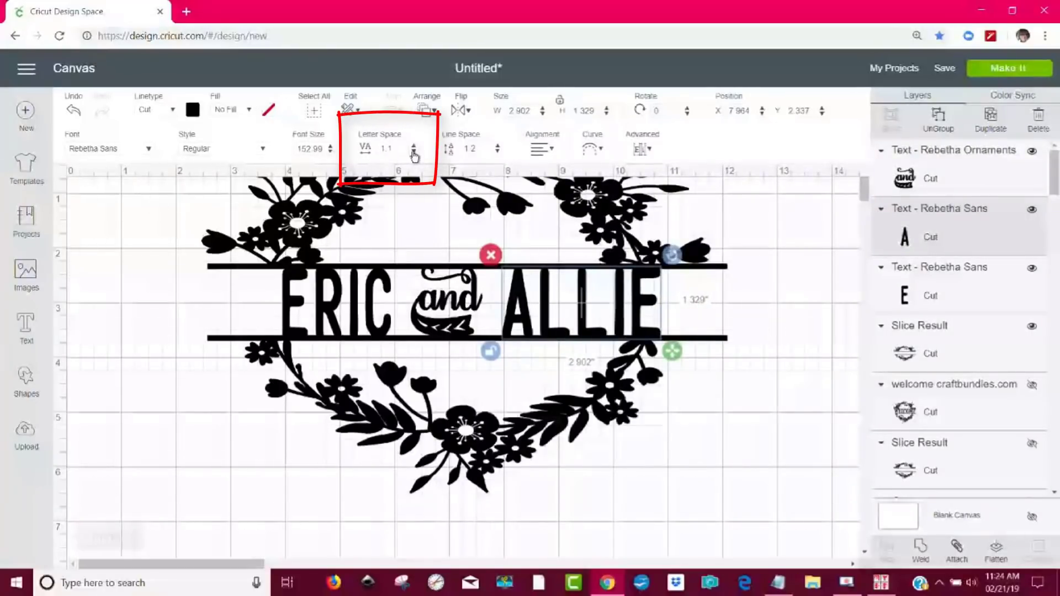
click(413, 152)
click(413, 152)
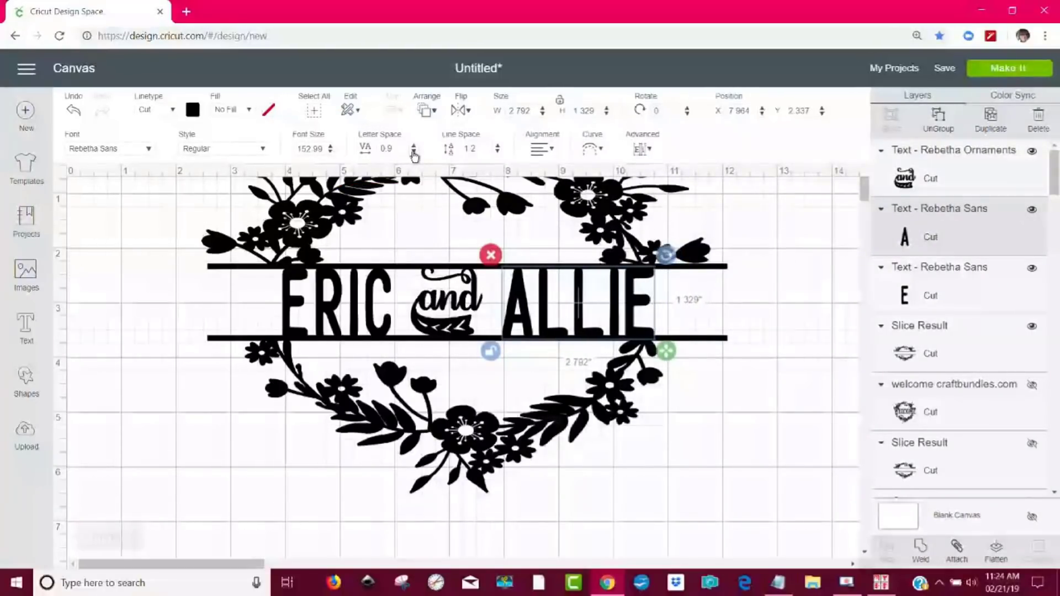
click(413, 153)
click(413, 153)
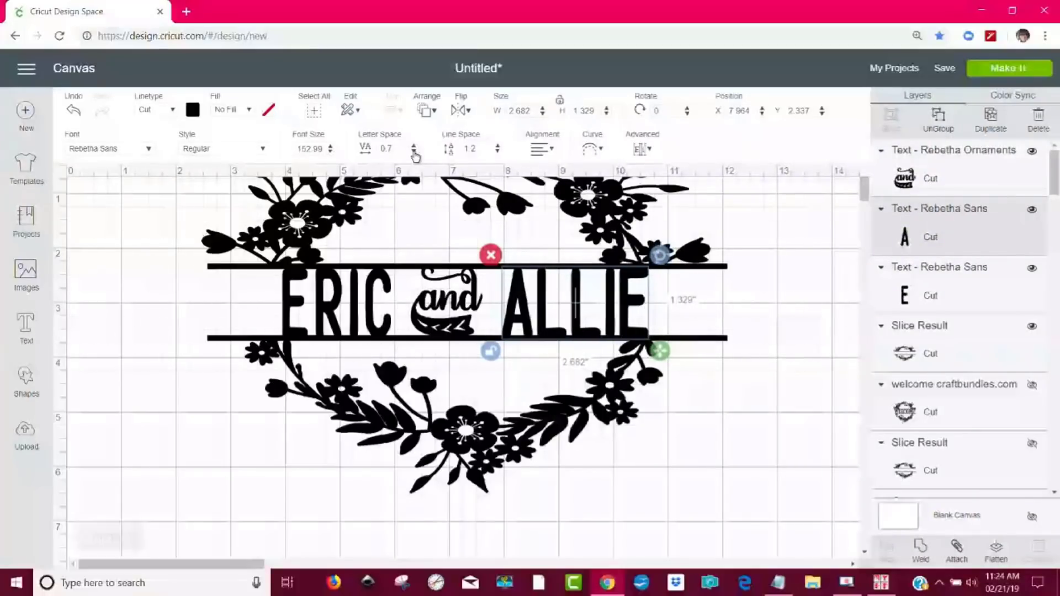
click(414, 152)
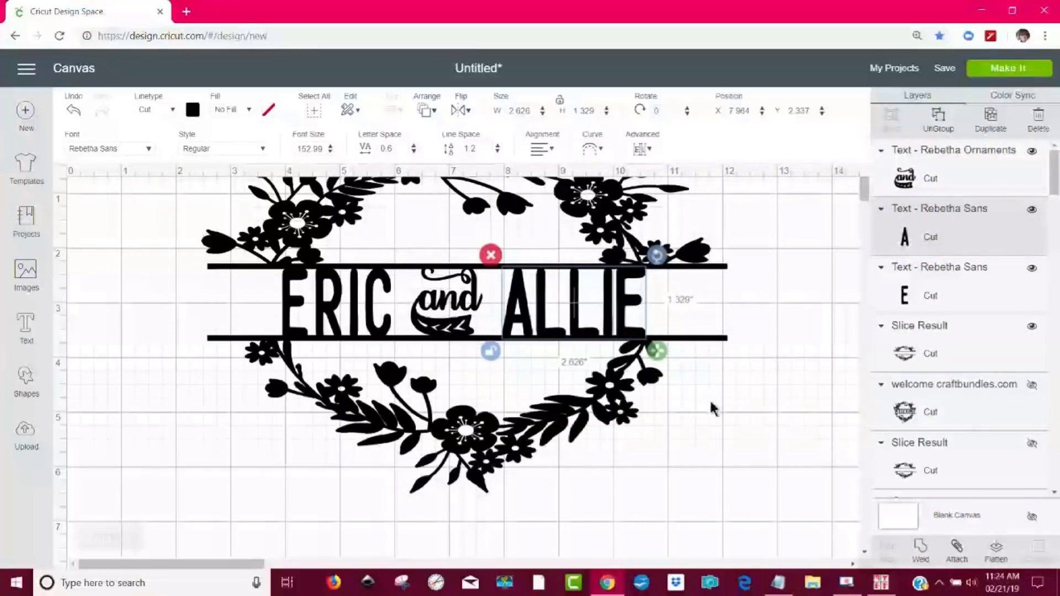
click(784, 449)
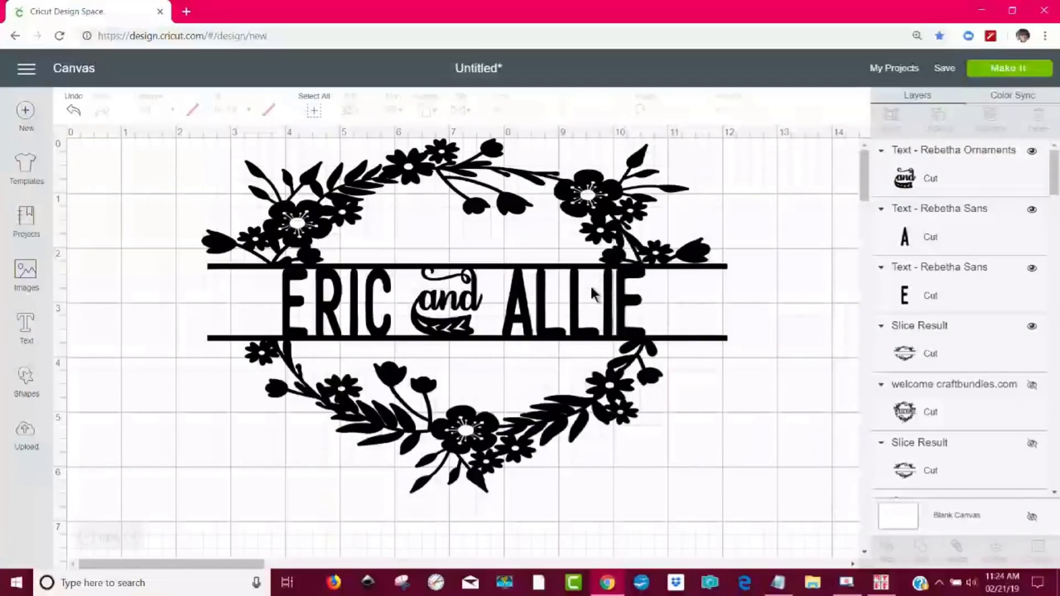
Step: Ungroup the second name into individual letters and nudge its final letter away from its neighbour to about X 10.12 inches
click(577, 313)
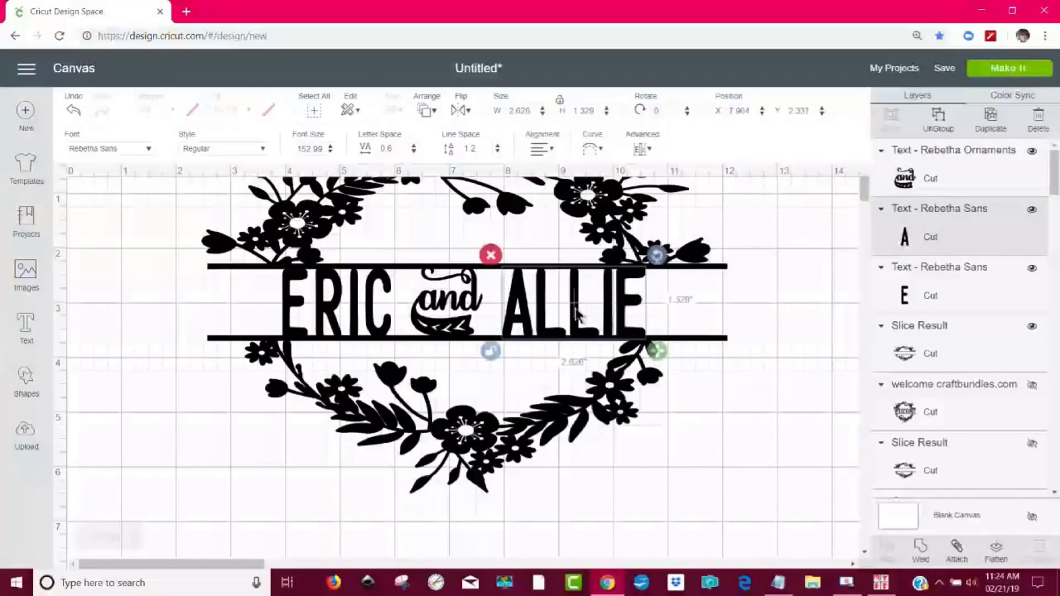
click(649, 149)
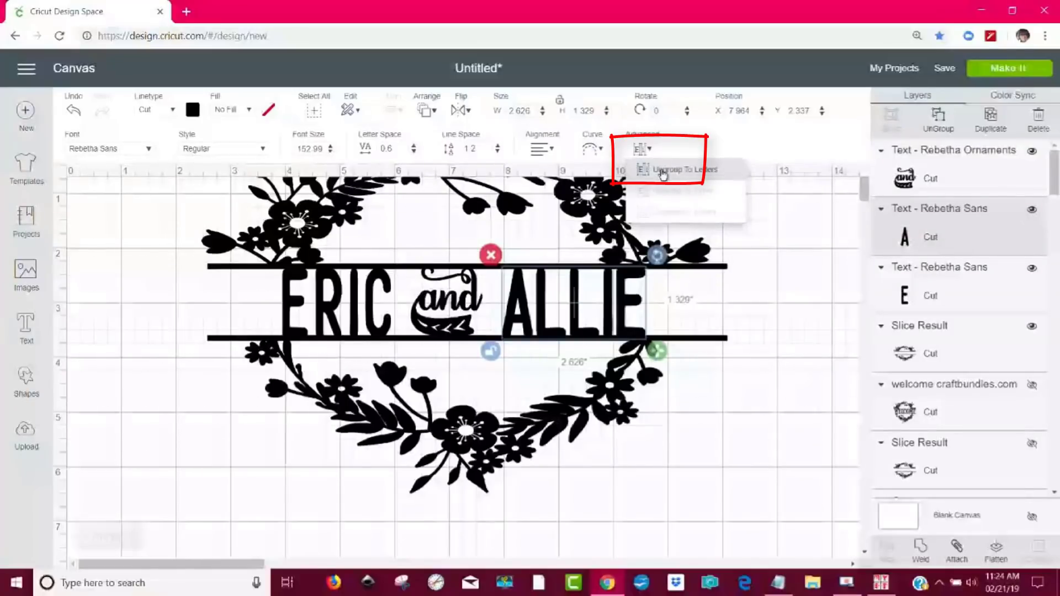
click(656, 169)
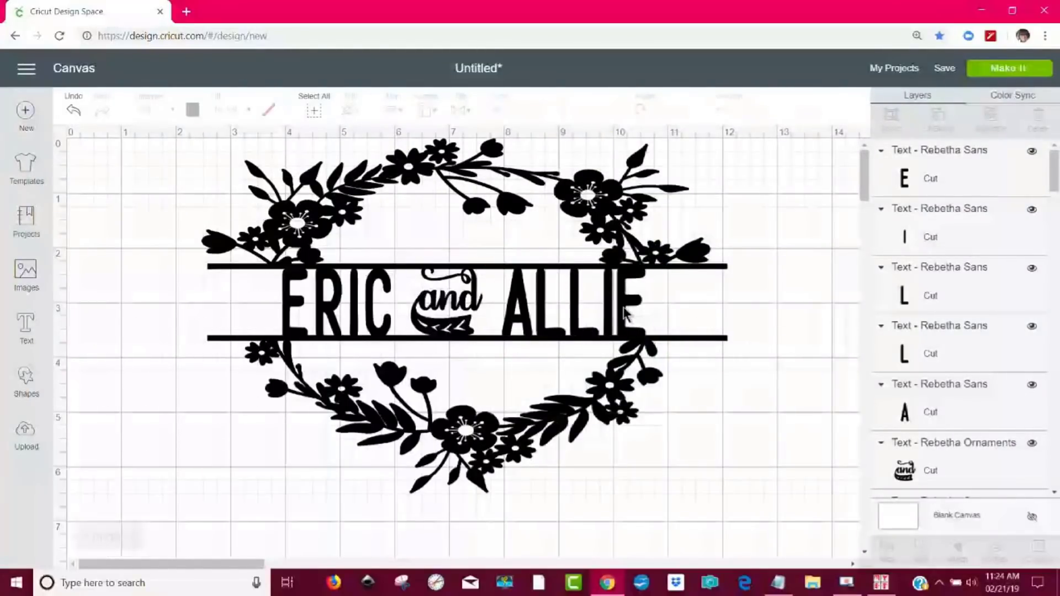
click(622, 312)
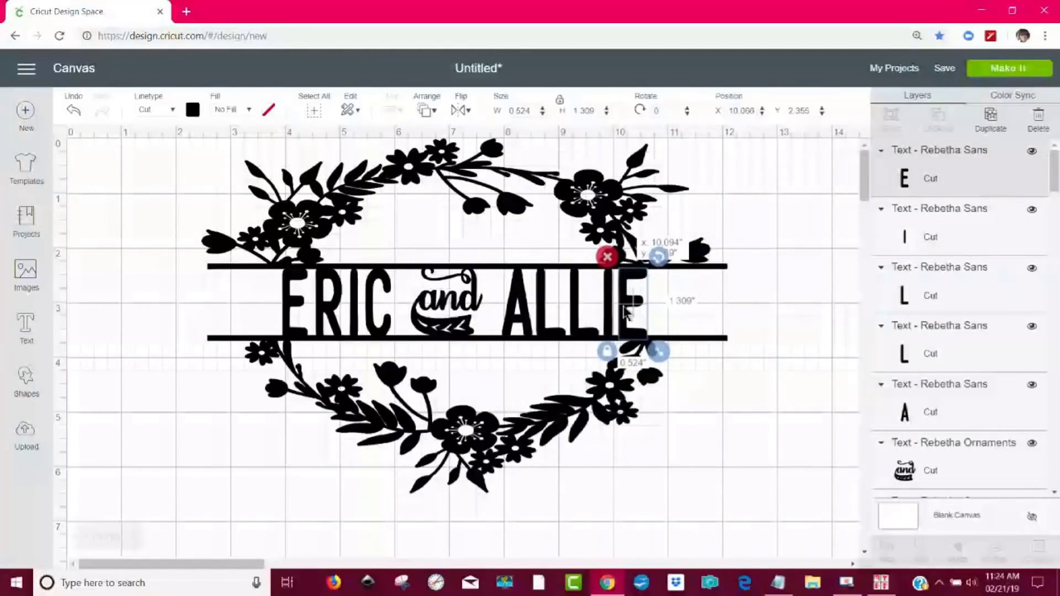
drag(625, 312, 629, 313)
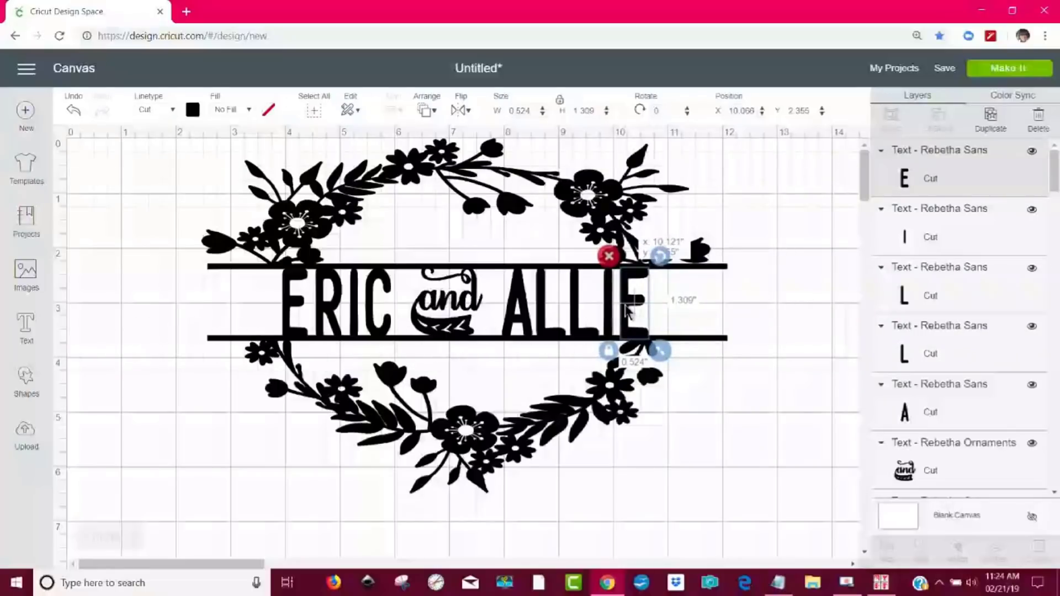
click(772, 389)
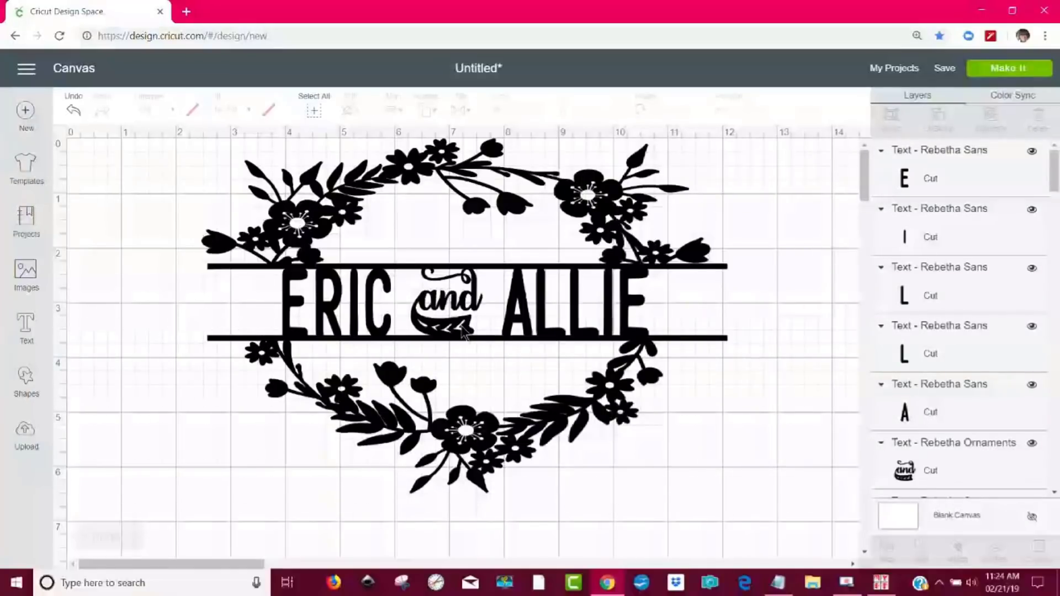
Step: Move the "and" ornament closer to the second name, to about X 6.42 and Y 2.37 inches
drag(464, 331, 472, 333)
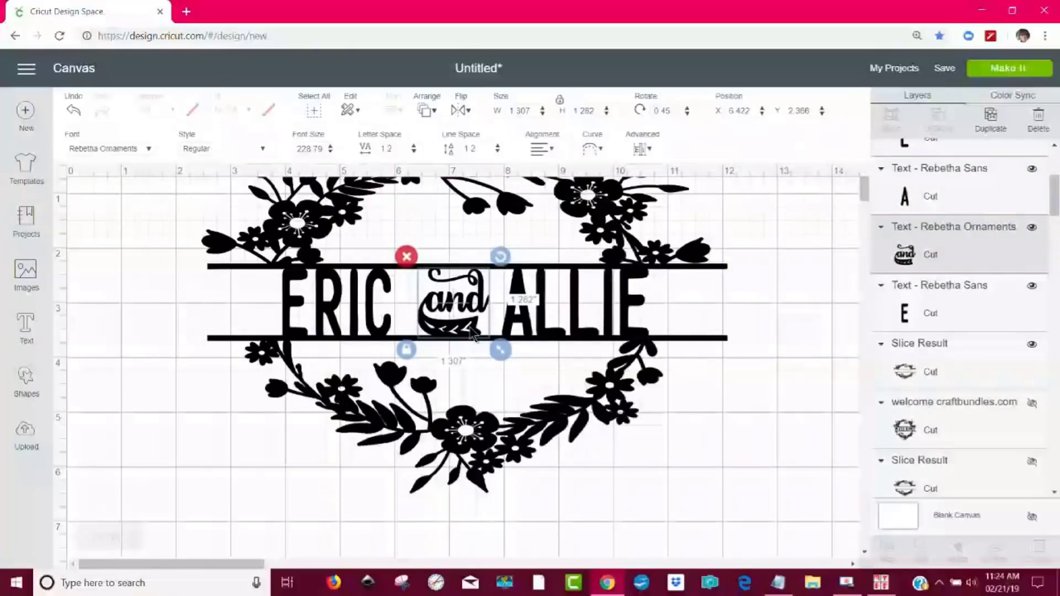
click(877, 435)
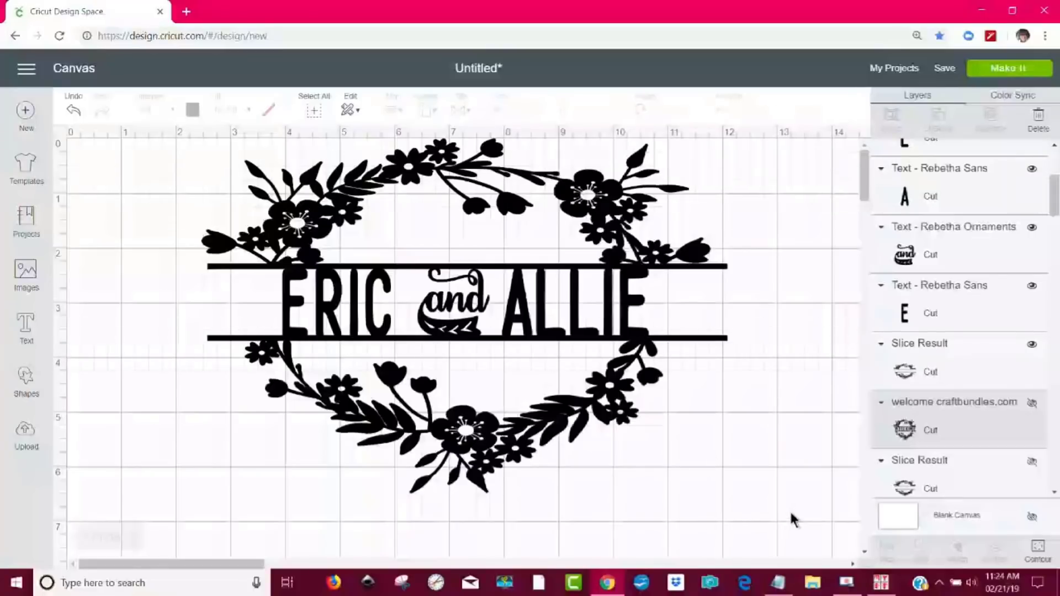
Step: Weld the wreath, both names and the "and" ornament into a single shape and send the design on to be made
drag(790, 514, 173, 121)
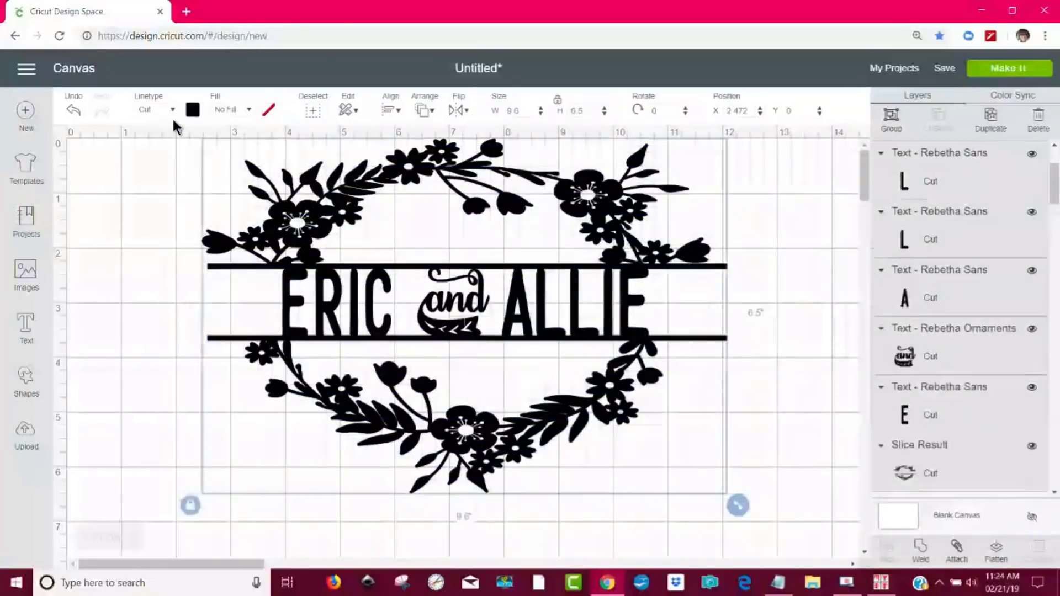
click(920, 552)
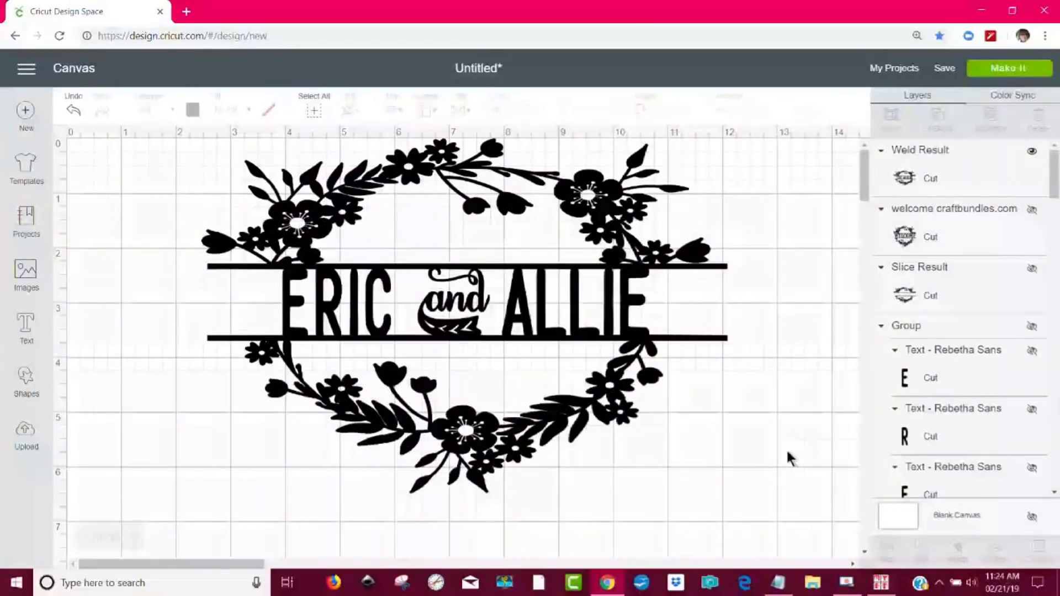
click(1002, 74)
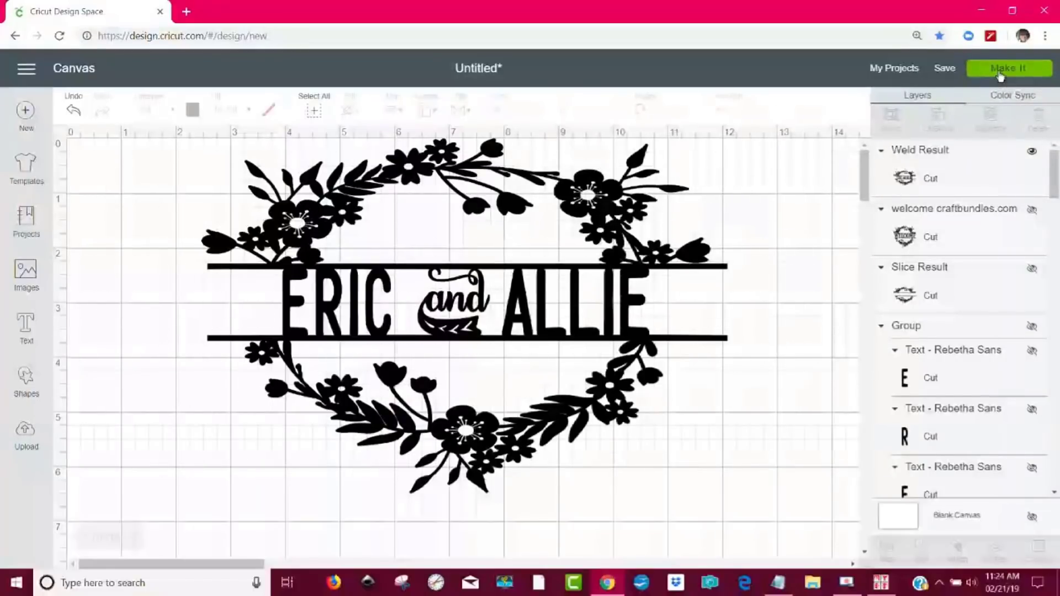